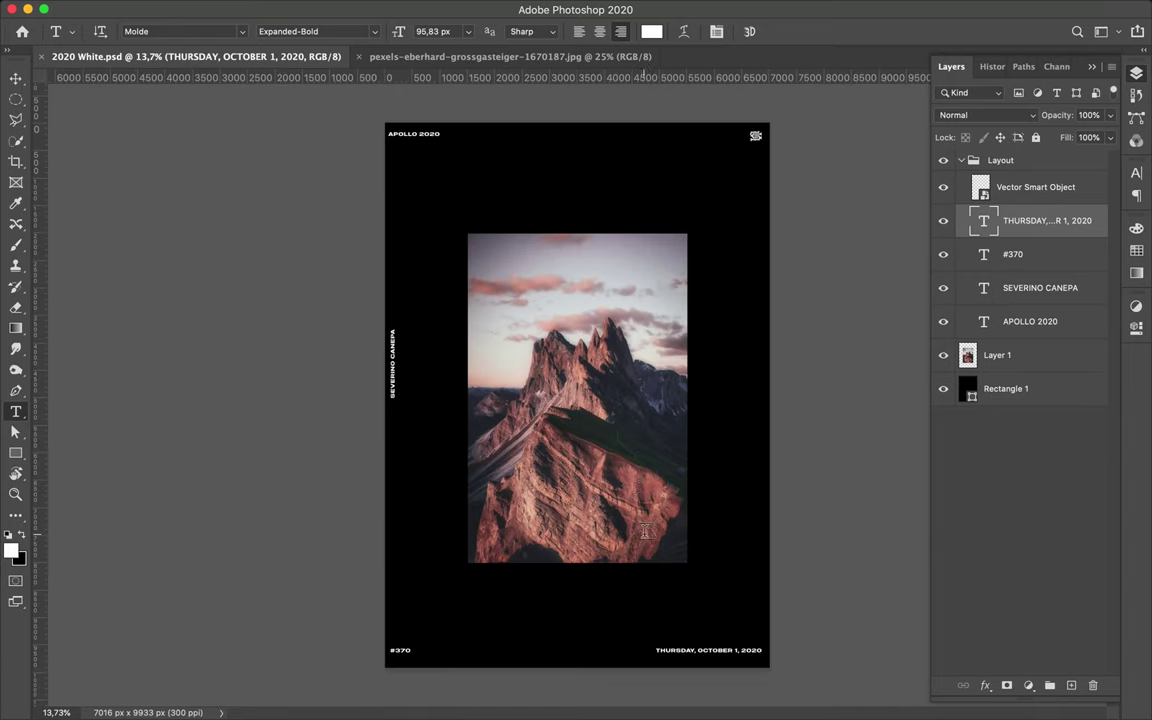
Step: Lasso the lower rock slab onto its own layer and offset it slightly down and right
{"action": "key", "text": "Escape"}
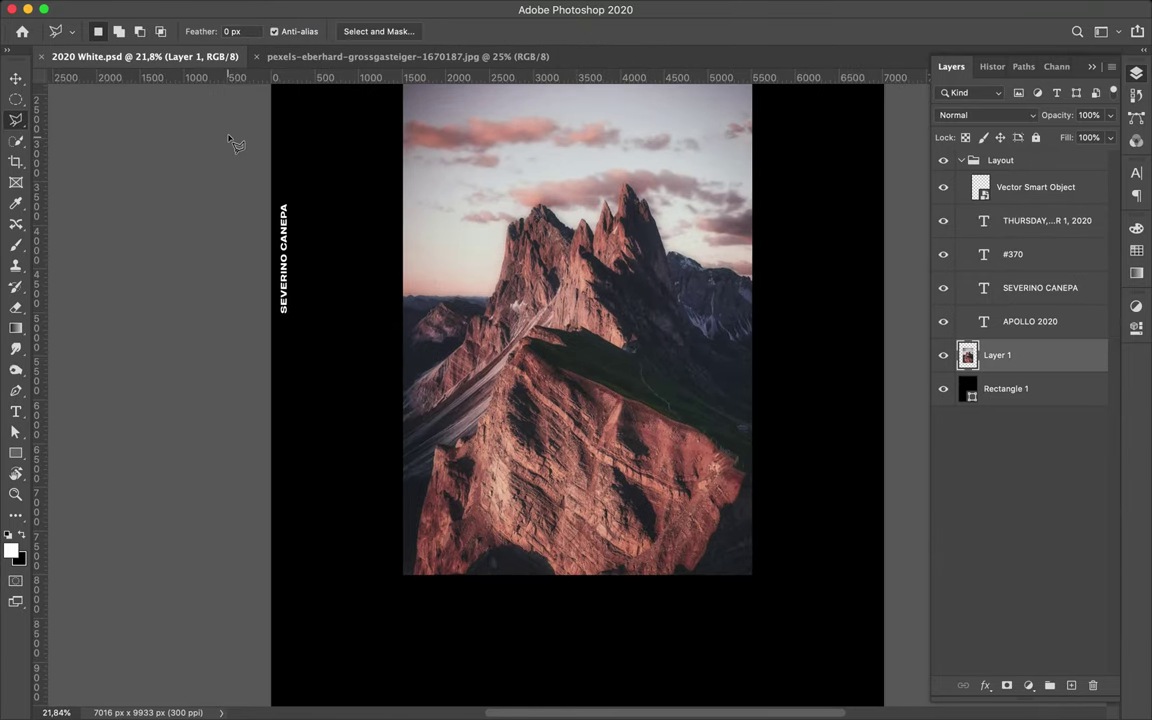
{"action": "key", "text": "shift+l"}
{"action": "key", "text": "shift+l"}
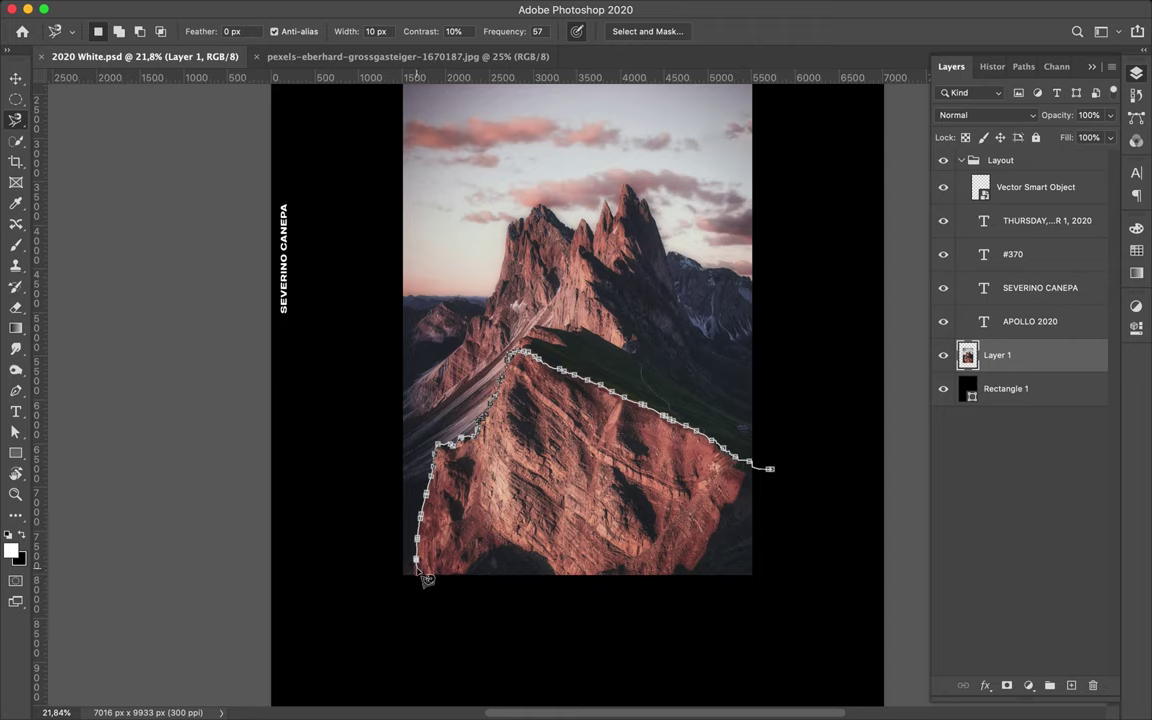
{"action": "left_click", "coordinate": [769, 468]}
{"action": "key", "text": "ctrl+j"}
{"action": "key", "text": "v"}
{"action": "left_click_drag", "start_coordinate": [776, 478], "coordinate": [786, 437]}
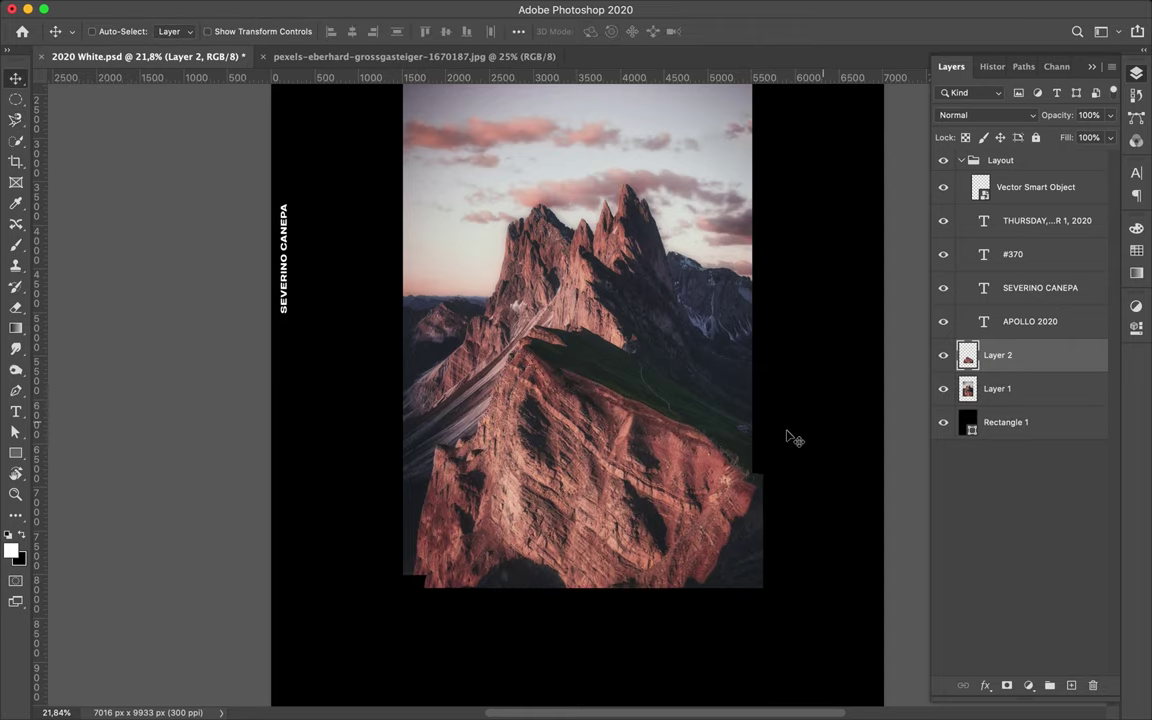
Step: On a new layer, paint the slab's outline solid black as a shadow
{"action": "key", "text": "i"}
{"action": "left_click", "coordinate": [656, 488]}
{"action": "key", "text": "ctrl+shift+alt+n"}
{"action": "key", "text": "ctrl+shift+d"}
{"action": "key", "text": "b"}
{"action": "left_click_drag", "start_coordinate": [597, 437], "coordinate": [518, 440]}
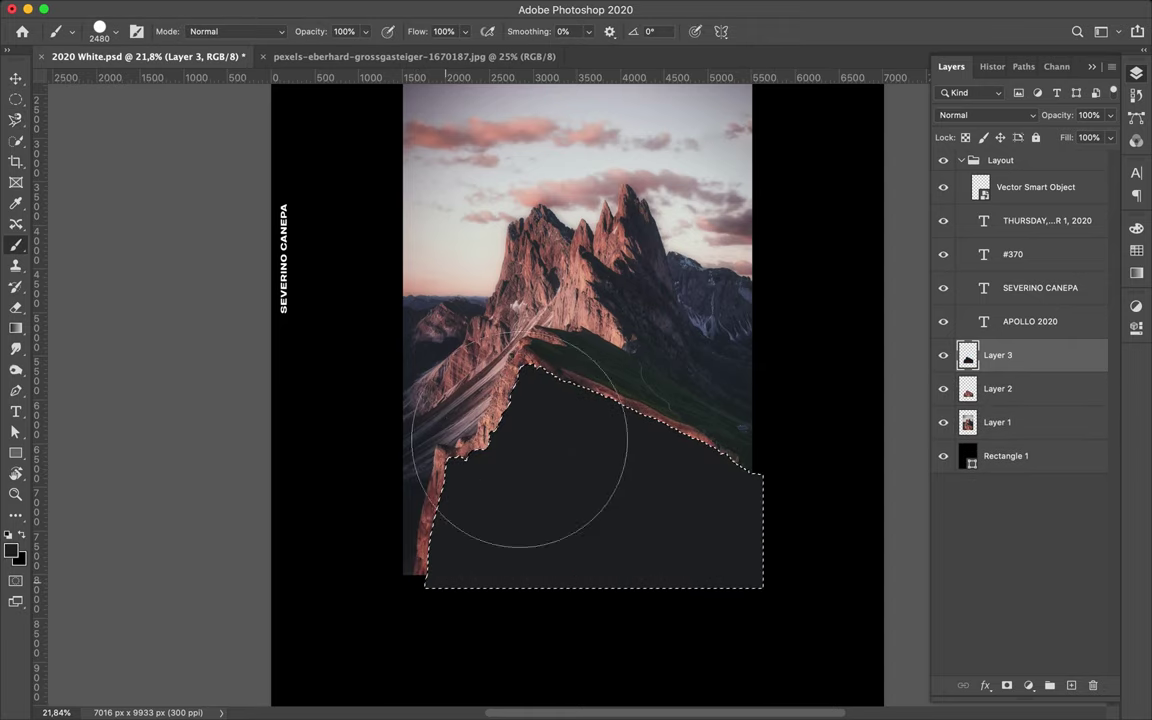
{"action": "key", "text": "ctrl+d"}
Step: Gaussian-blur the black shadow, place it under the slab copy and merge them
{"action": "key", "text": "m"}
{"action": "left_click", "coordinate": [374, 8]}
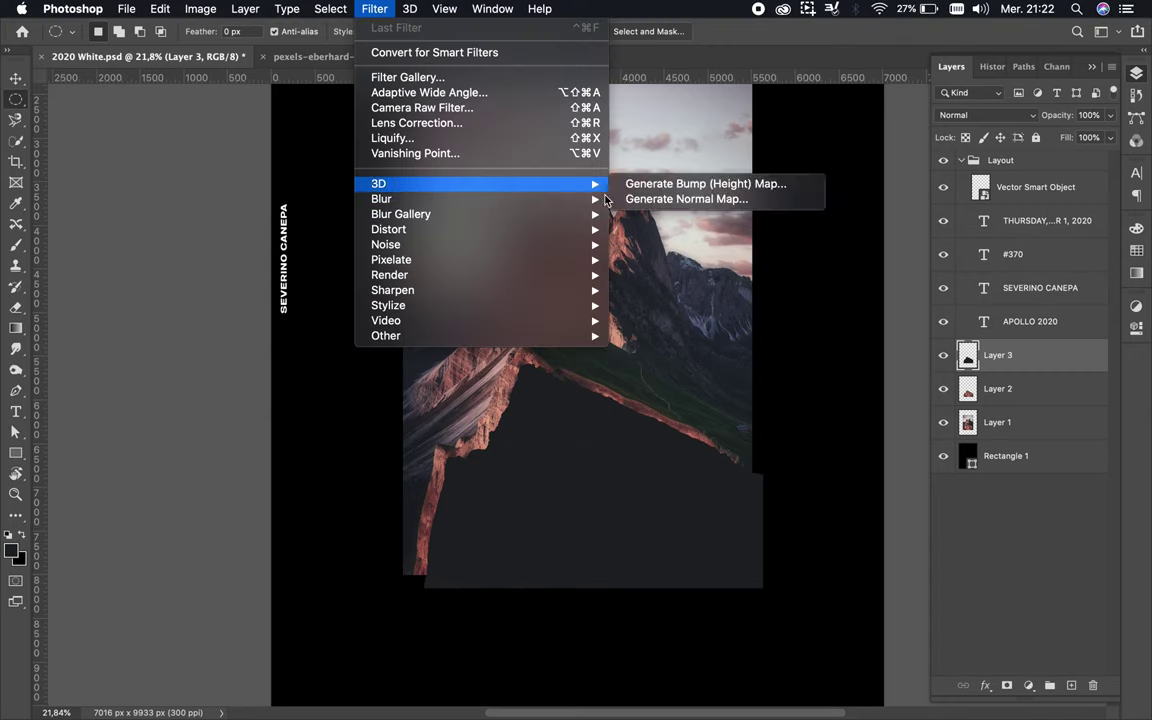
{"action": "left_click", "coordinate": [660, 259]}
{"action": "key", "text": "Return"}
{"action": "left_click_drag", "start_coordinate": [1039, 360], "coordinate": [1020, 398]}
{"action": "key", "text": "ctrl+e"}
Step: Trace the right-side mid-ridge strip and copy it from the photo layer onto its own layer
{"action": "key", "text": "l"}
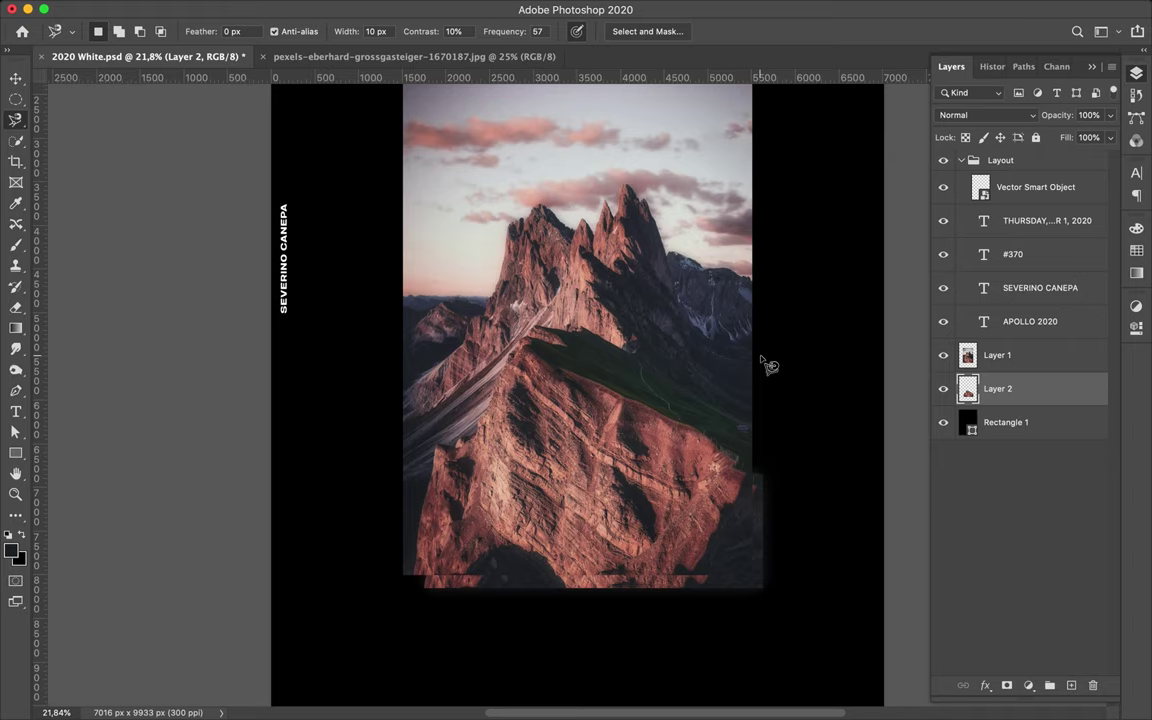
{"action": "left_click", "coordinate": [758, 357]}
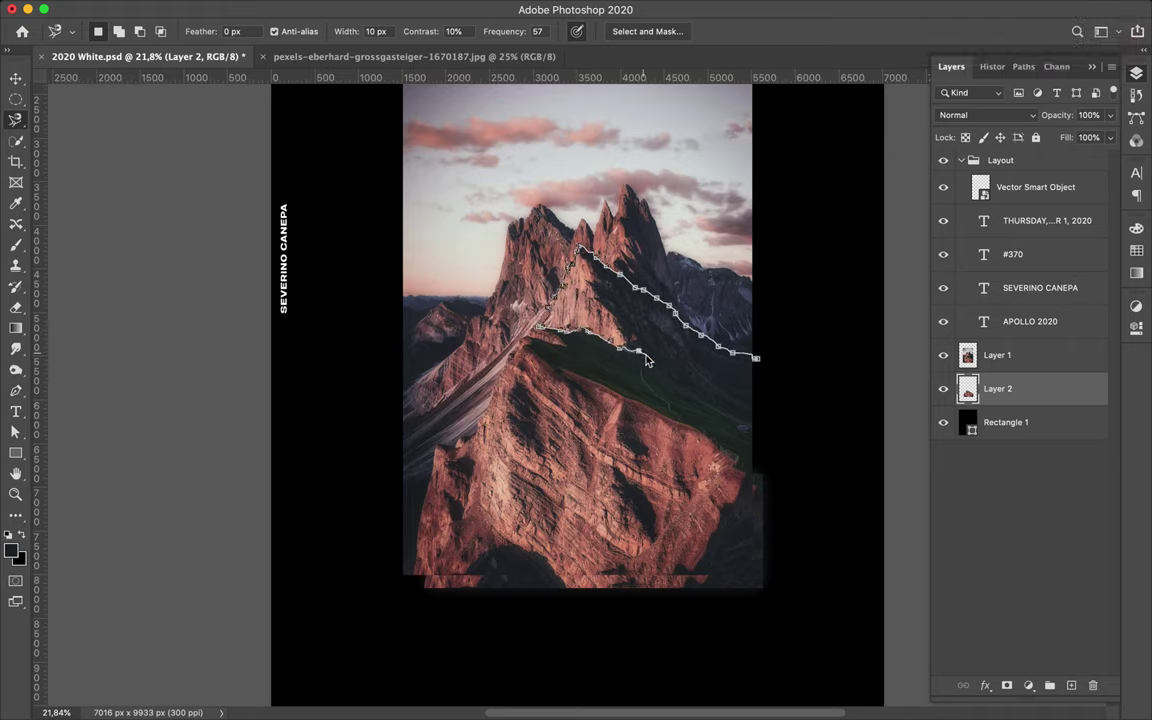
{"action": "left_click", "coordinate": [758, 358]}
{"action": "key", "text": "ctrl+c"}
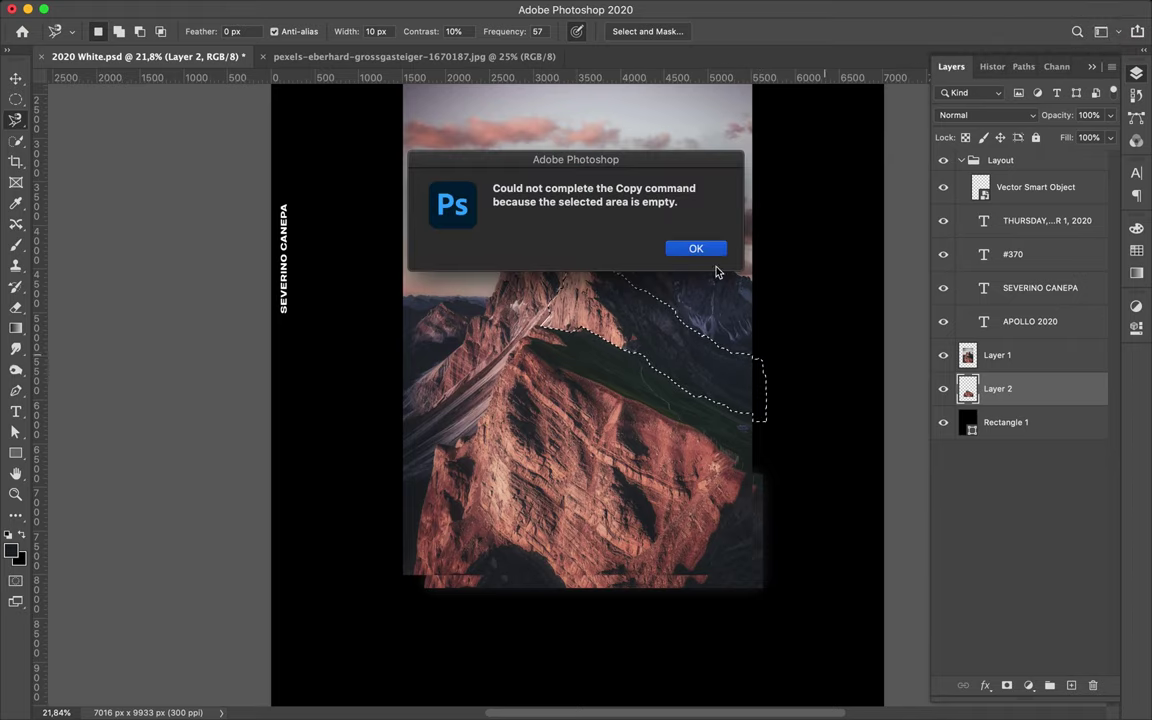
{"action": "left_click", "coordinate": [692, 249]}
{"action": "key", "text": "alt+bracketright"}
{"action": "key", "text": "ctrl+j"}
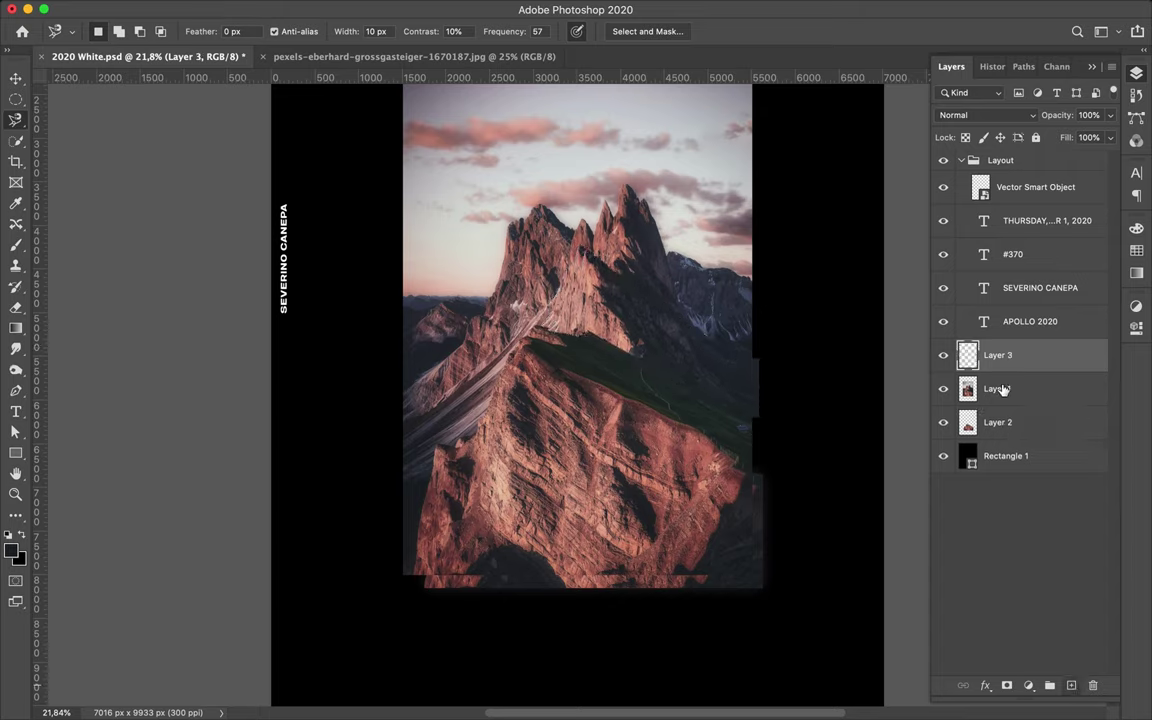
Step: On a new layer, fill the ridge piece's outline with black
{"action": "key", "text": "ctrl+shift+alt+n"}
{"action": "left_click", "coordinate": [967, 389], "text": "ctrl"}
{"action": "key", "text": "b"}
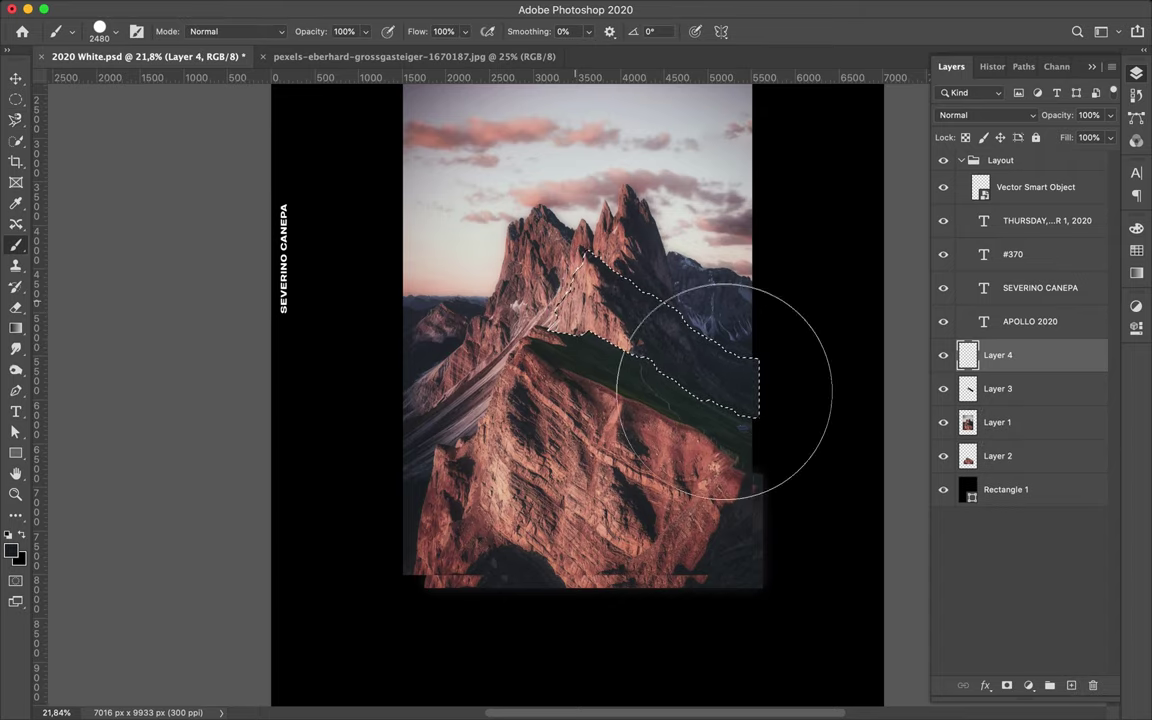
{"action": "left_click_drag", "start_coordinate": [751, 386], "coordinate": [724, 392]}
{"action": "key", "text": "m"}
{"action": "key", "text": "ctrl+d"}
Step: Blur the ridge shadow, merge it into the piece below Layer 1, and begin outlining the left peak
{"action": "left_click", "coordinate": [373, 10]}
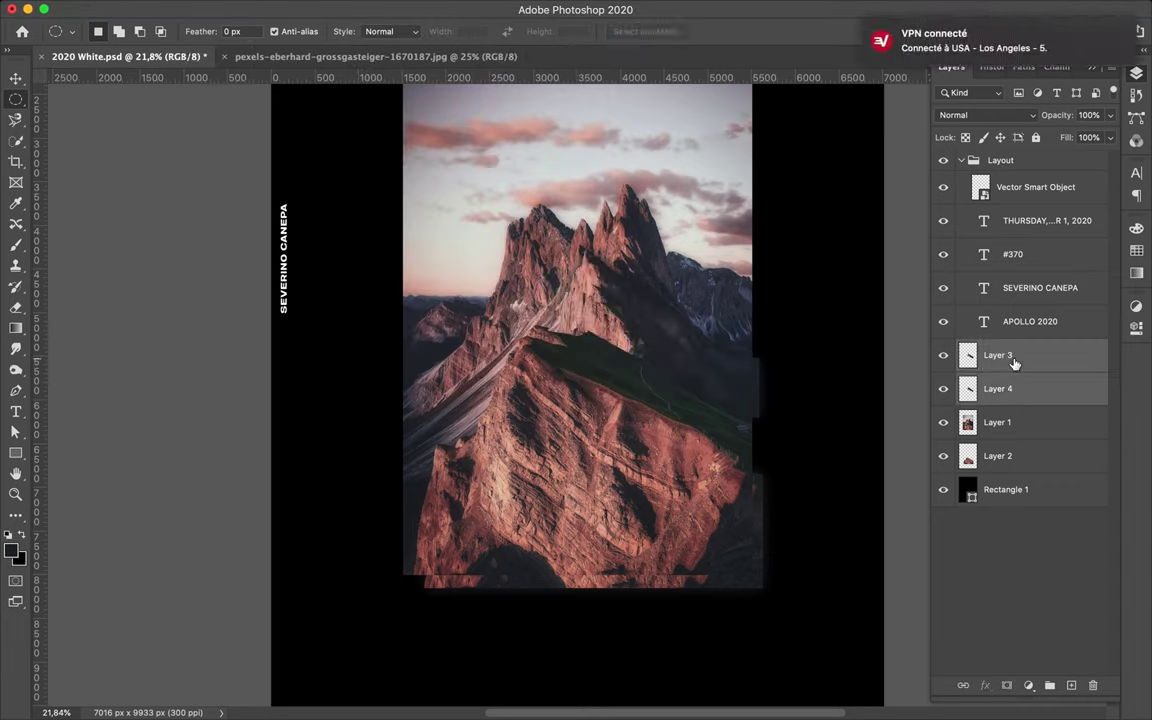
{"action": "key", "text": "ctrl+e"}
{"action": "key", "text": "ctrl+bracketleft"}
{"action": "key", "text": "l"}
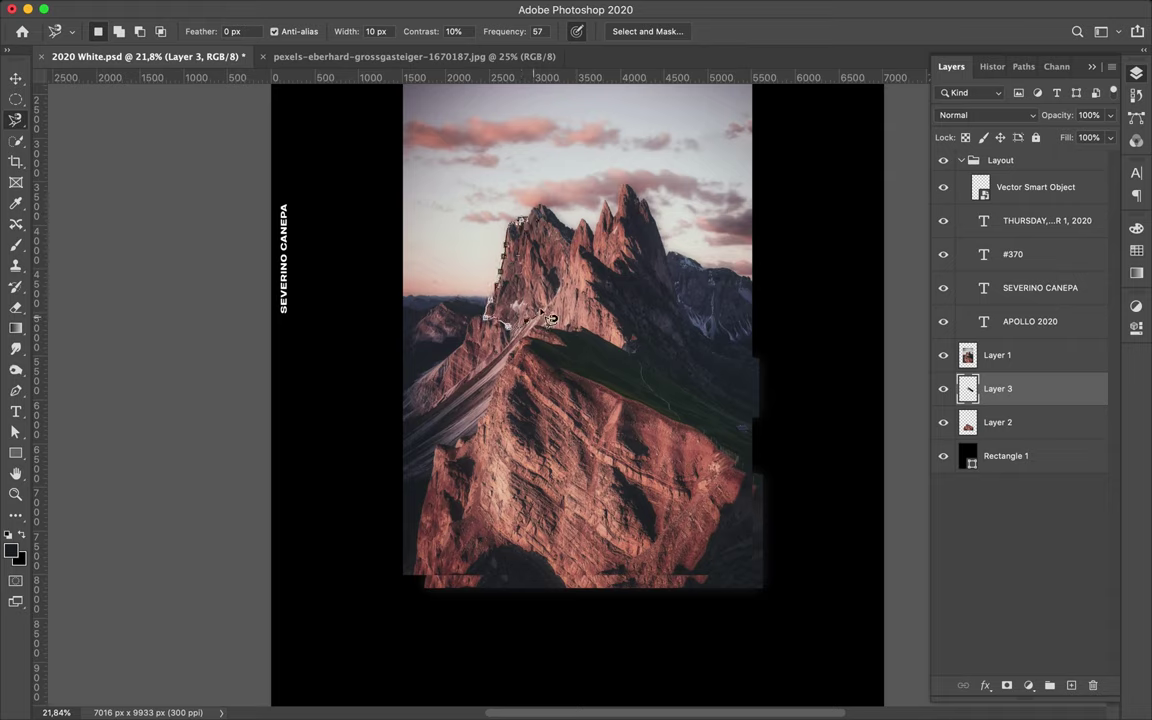
{"action": "double_click", "coordinate": [545, 252]}
Step: Finish the left peak face selection and paint its outline black for a shadow
{"action": "left_click", "coordinate": [997, 355]}
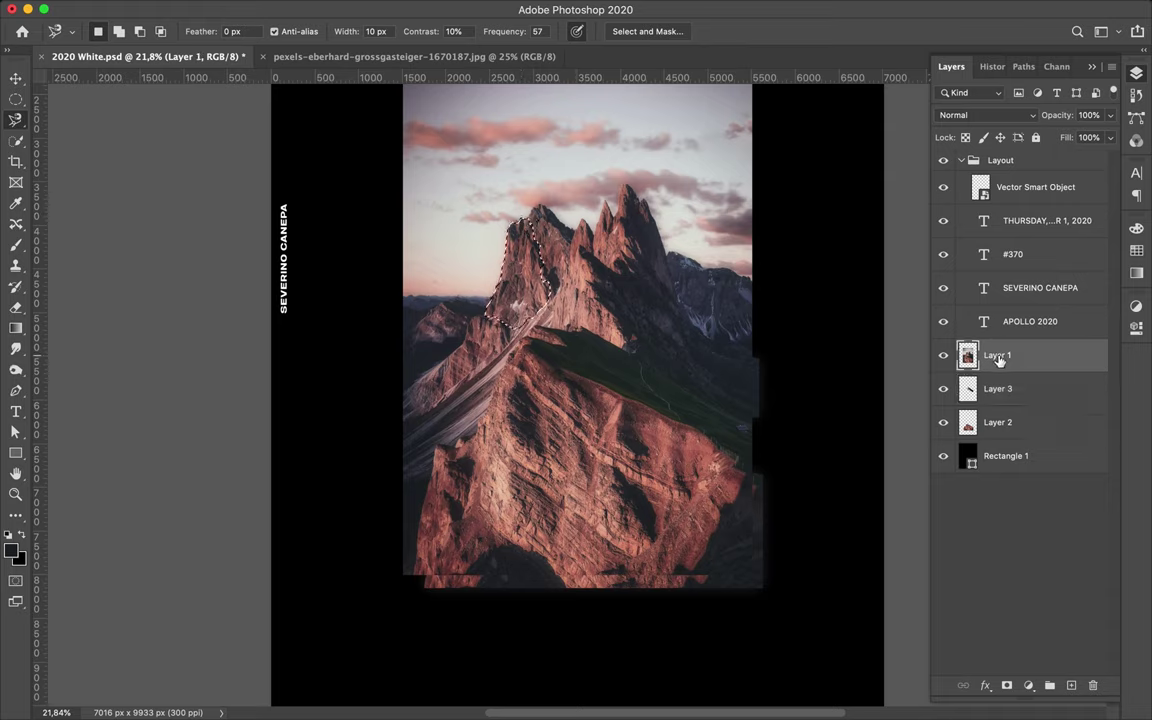
{"action": "left_click", "coordinate": [1071, 685]}
{"action": "key", "text": "b"}
{"action": "left_click_drag", "start_coordinate": [525, 300], "coordinate": [501, 219]}
{"action": "key", "text": "m"}
{"action": "key", "text": "ctrl+d"}
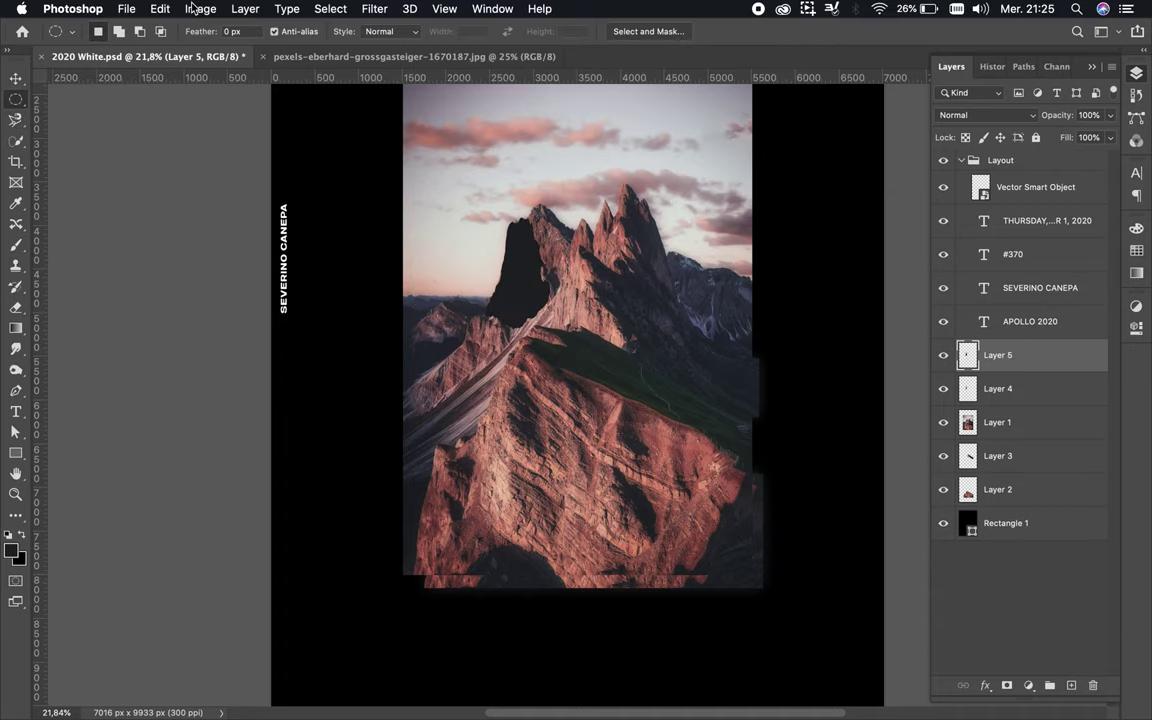
Step: Gaussian-blur the peak shadow and stack it beneath the left peak copy, below the photo layer
{"action": "left_click", "coordinate": [375, 9]}
{"action": "left_click", "coordinate": [375, 9]}
{"action": "left_click", "coordinate": [381, 31]}
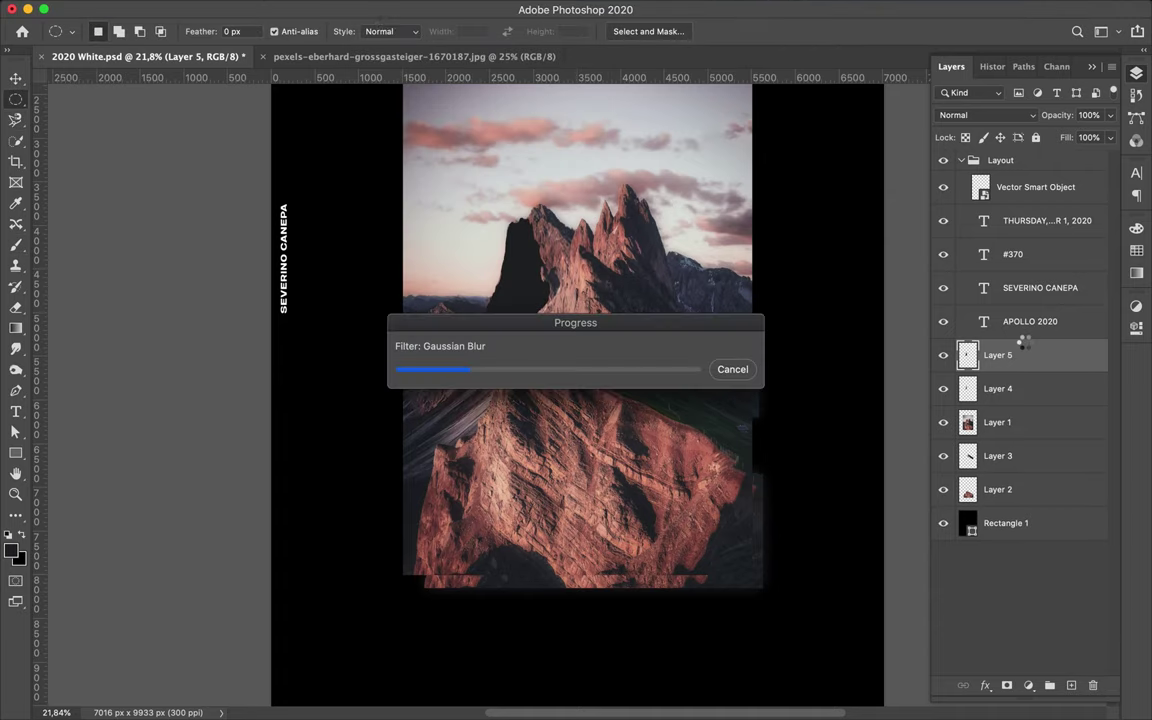
{"action": "left_click_drag", "start_coordinate": [1026, 362], "coordinate": [1030, 398]}
{"action": "key", "text": "l"}
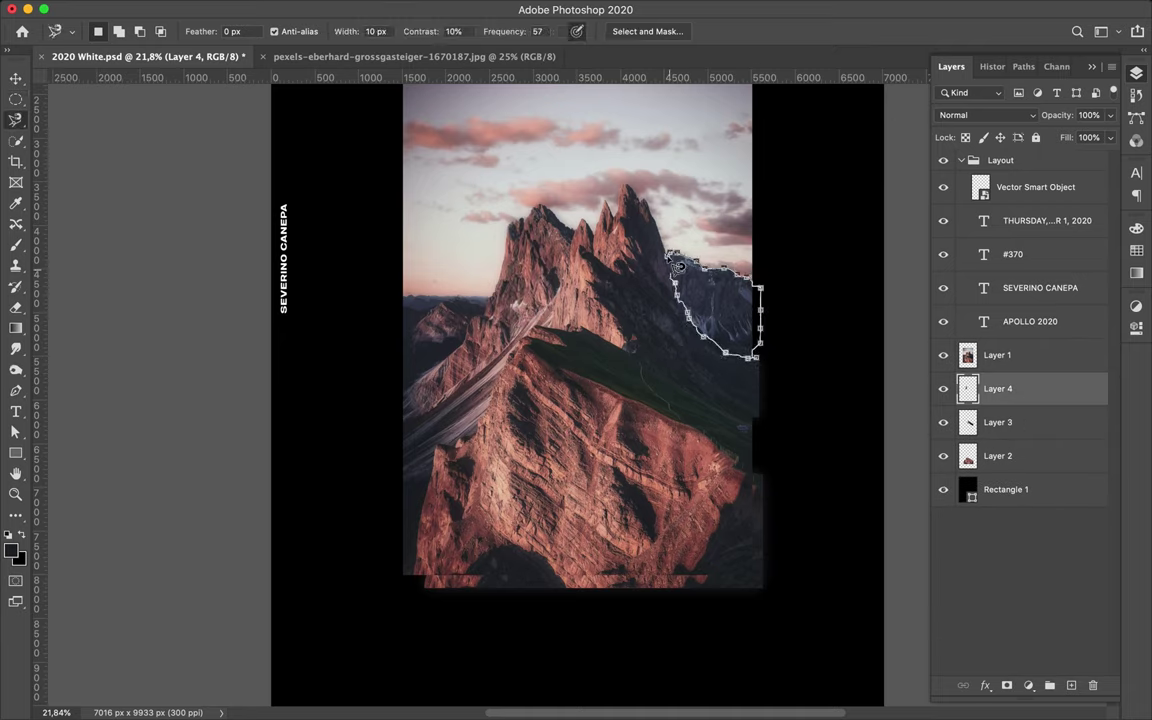
Step: Copy the upper-right ridge onto its own layer and fill its outline black on a new layer
{"action": "left_click", "coordinate": [668, 255]}
{"action": "left_click", "coordinate": [1020, 360]}
{"action": "key", "text": "ctrl+j"}
{"action": "key", "text": "ctrl+alt+shift+n"}
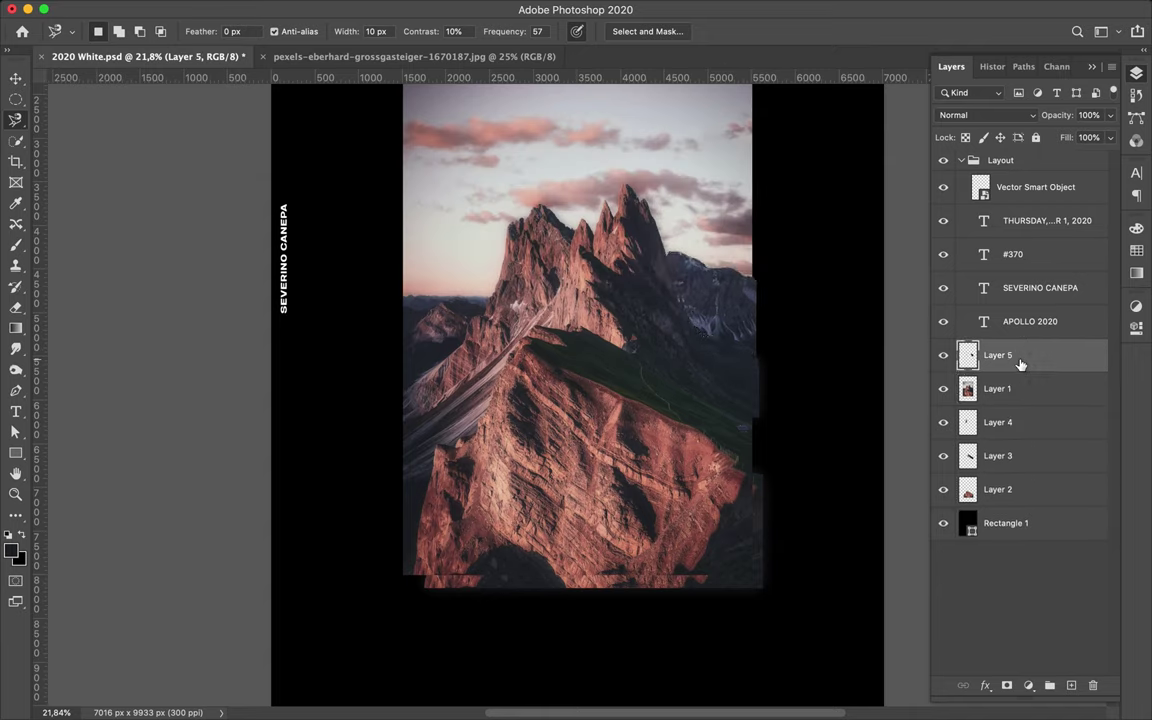
{"action": "left_click", "coordinate": [968, 388], "text": "ctrl"}
{"action": "key", "text": "b"}
{"action": "left_click_drag", "start_coordinate": [746, 283], "coordinate": [742, 287]}
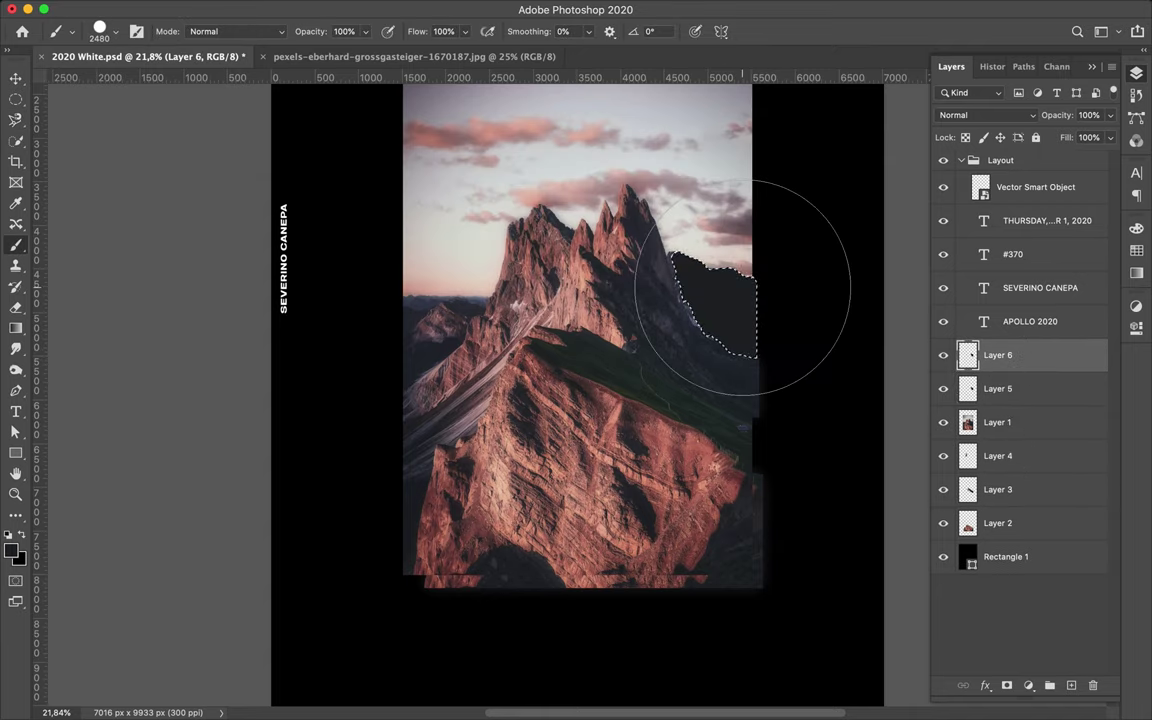
Step: Reapply the Gaussian Blur, merge the shadow into the ridge piece, and move it beneath Layer 1
{"action": "key", "text": "ctrl+d"}
{"action": "key", "text": "m"}
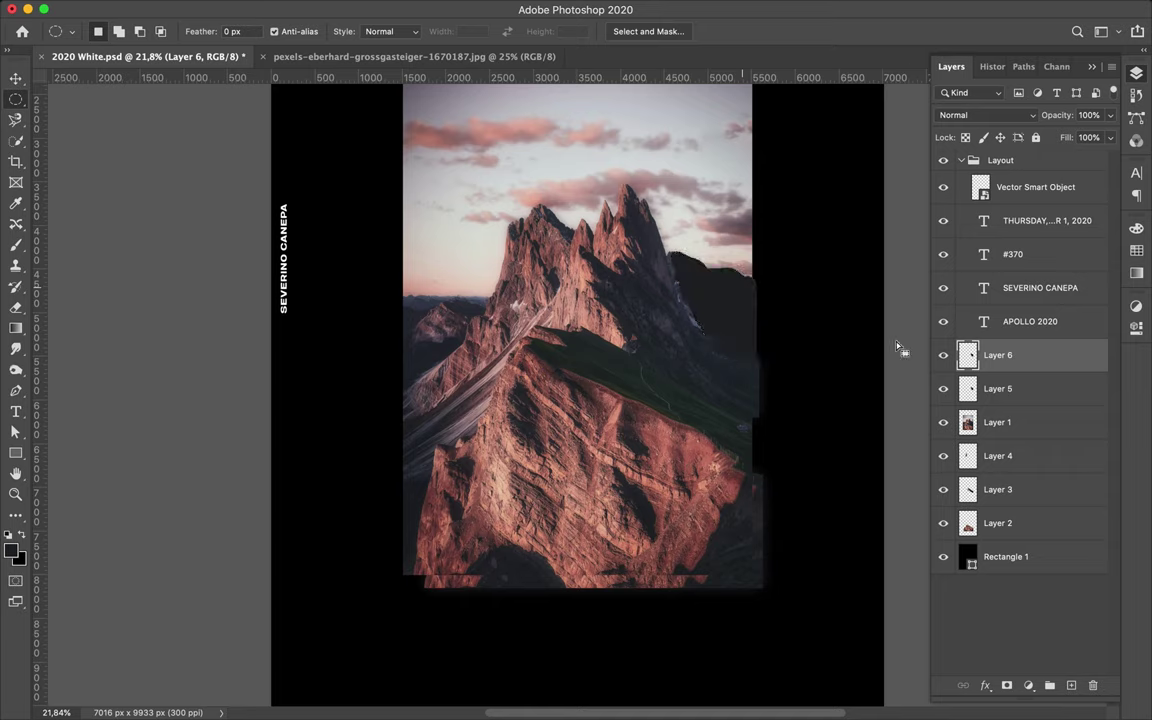
{"action": "key", "text": "ctrl+f"}
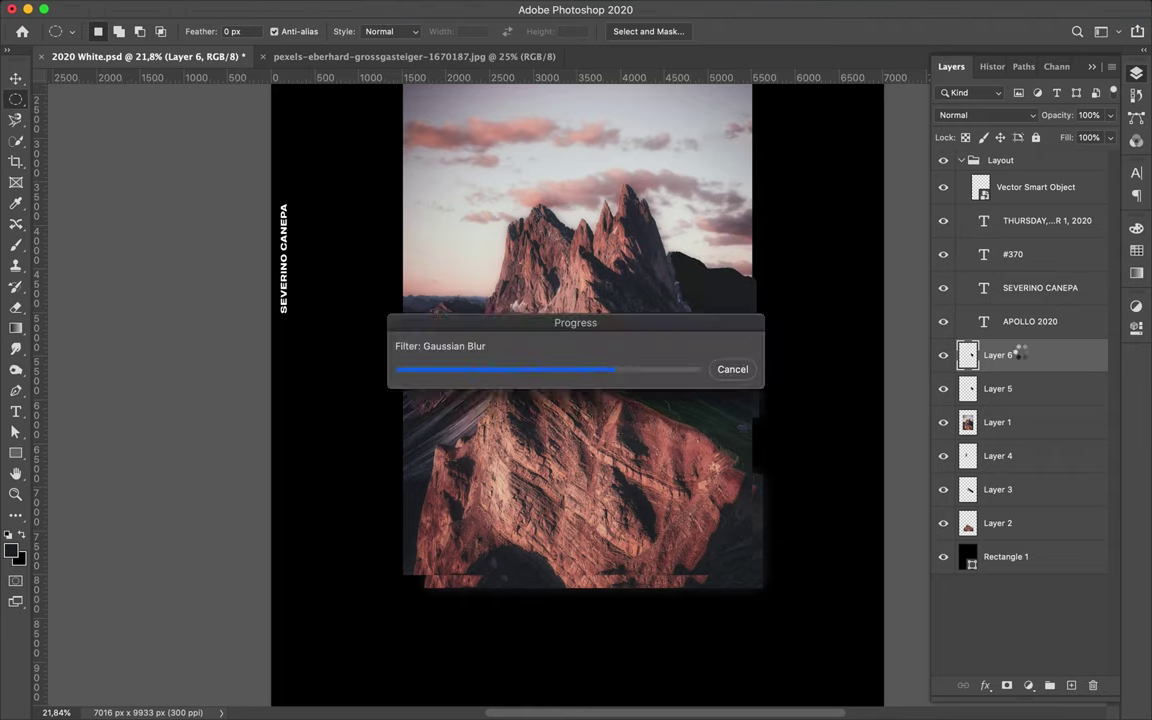
{"action": "key", "text": "ctrl+e"}
{"action": "left_click_drag", "start_coordinate": [1016, 366], "coordinate": [1008, 405]}
{"action": "key", "text": "l"}
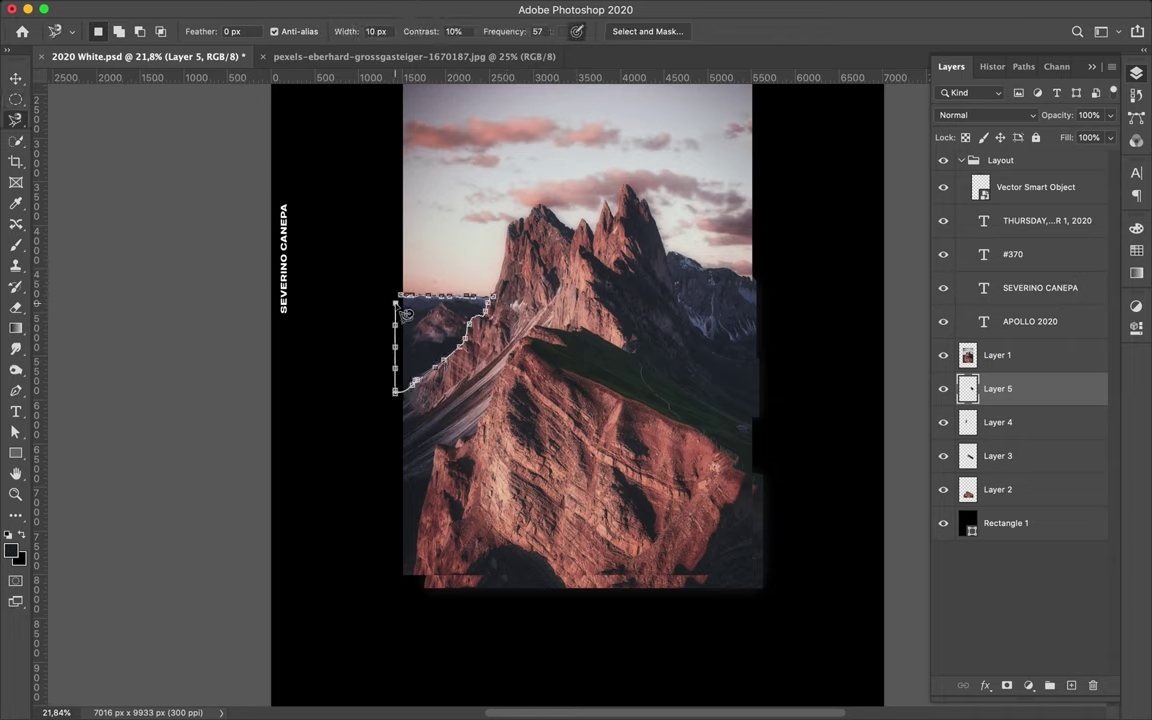
Step: Copy the left-edge rock onto its own layer and paint a dark shadow of its outline
{"action": "left_click", "coordinate": [401, 296]}
{"action": "key", "text": "ctrl+j"}
{"action": "left_click_drag", "start_coordinate": [1030, 388], "coordinate": [1062, 350]}
{"action": "left_click", "coordinate": [1071, 685]}
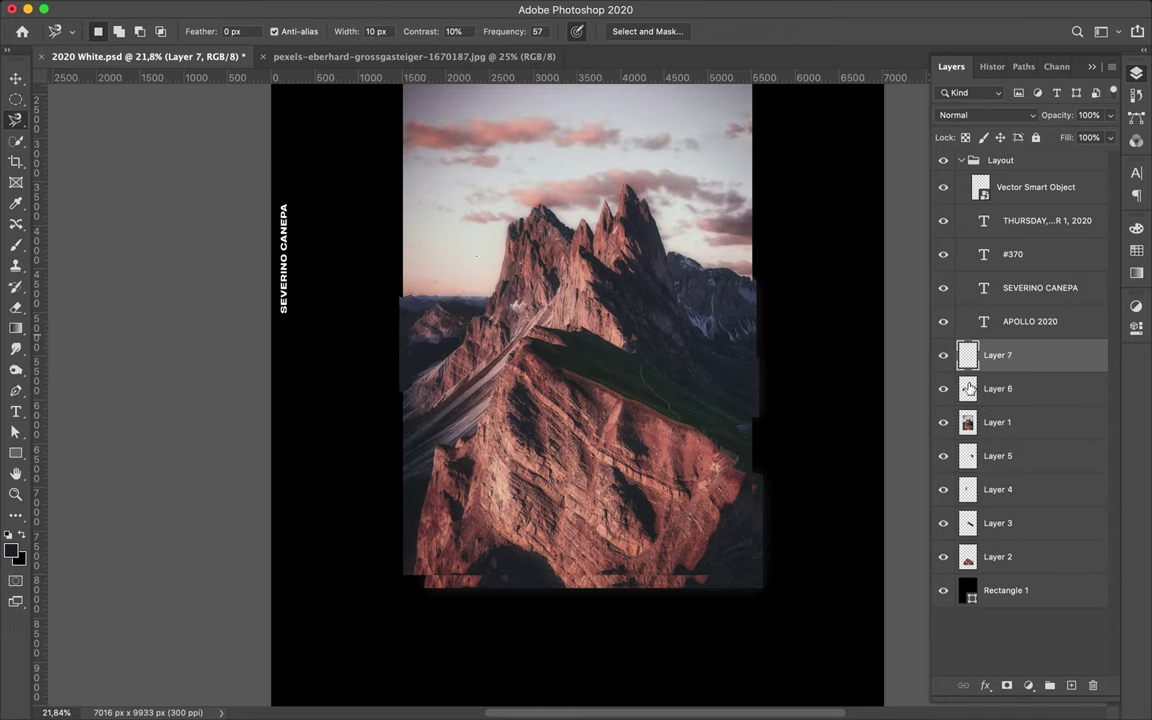
{"action": "key", "text": "b"}
{"action": "left_click_drag", "start_coordinate": [400, 310], "coordinate": [391, 391]}
Step: Gaussian-blur the left-edge shadow and merge it into the rock piece
{"action": "key", "text": "m"}
{"action": "key", "text": "v"}
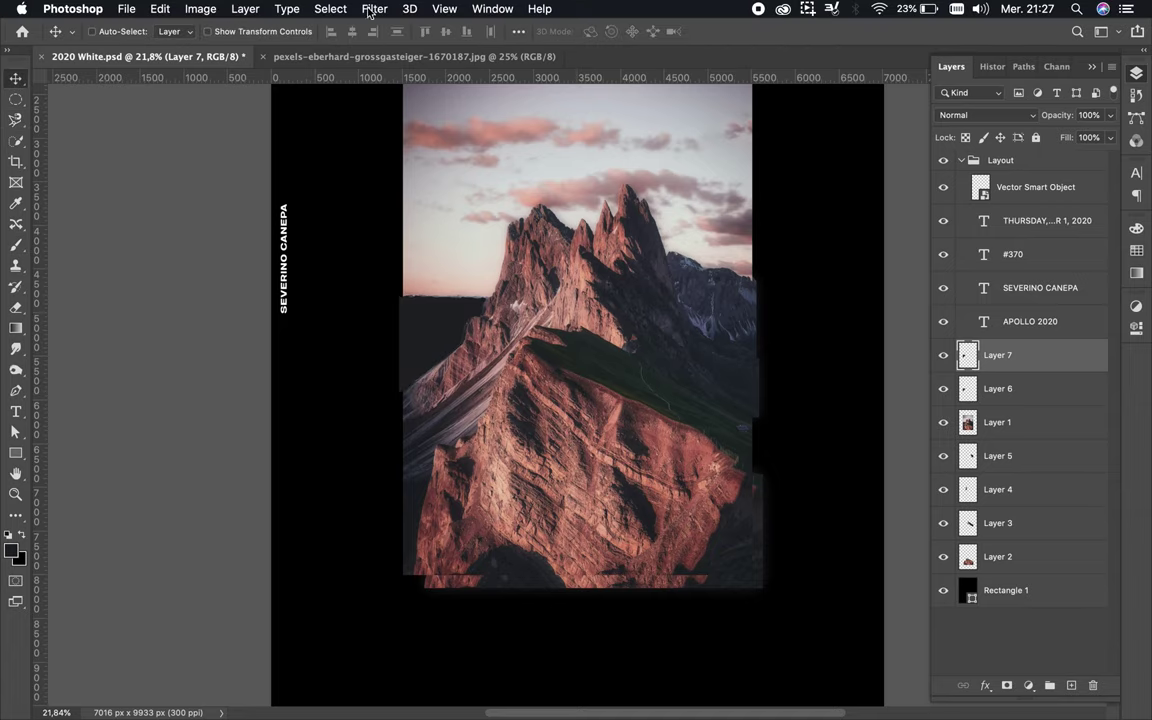
{"action": "left_click", "coordinate": [373, 8]}
{"action": "left_click", "coordinate": [400, 41]}
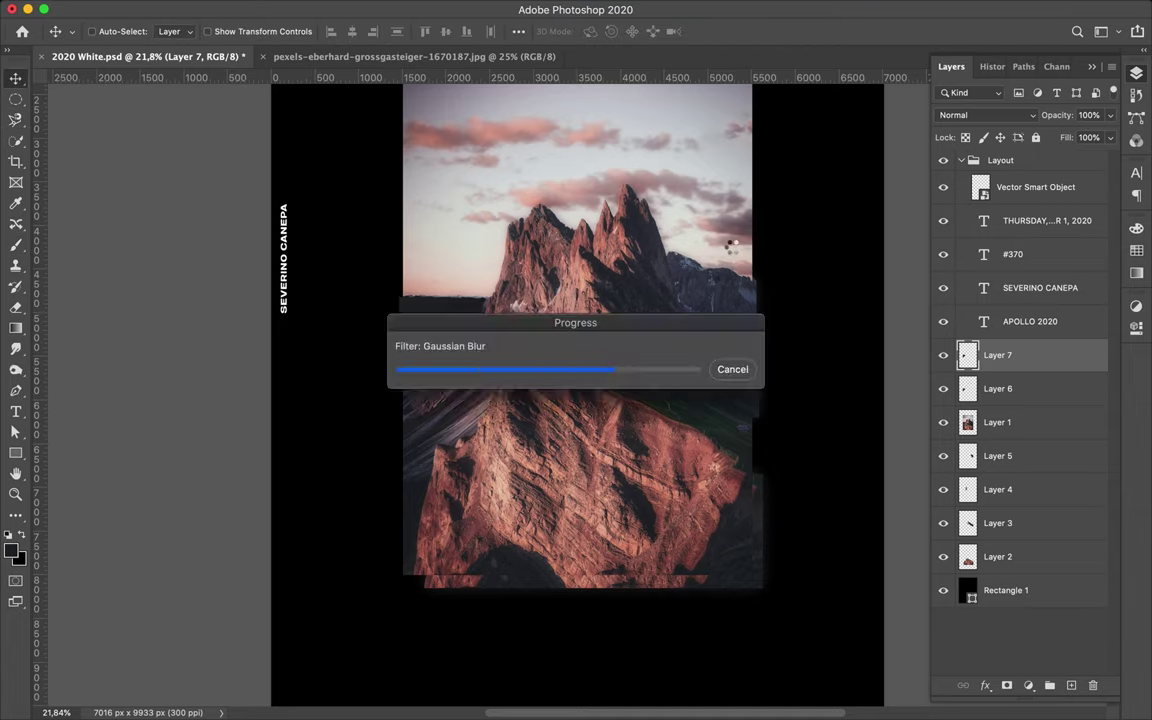
{"action": "left_click_drag", "start_coordinate": [1000, 388], "coordinate": [1008, 368]}
{"action": "key", "text": "ctrl+e"}
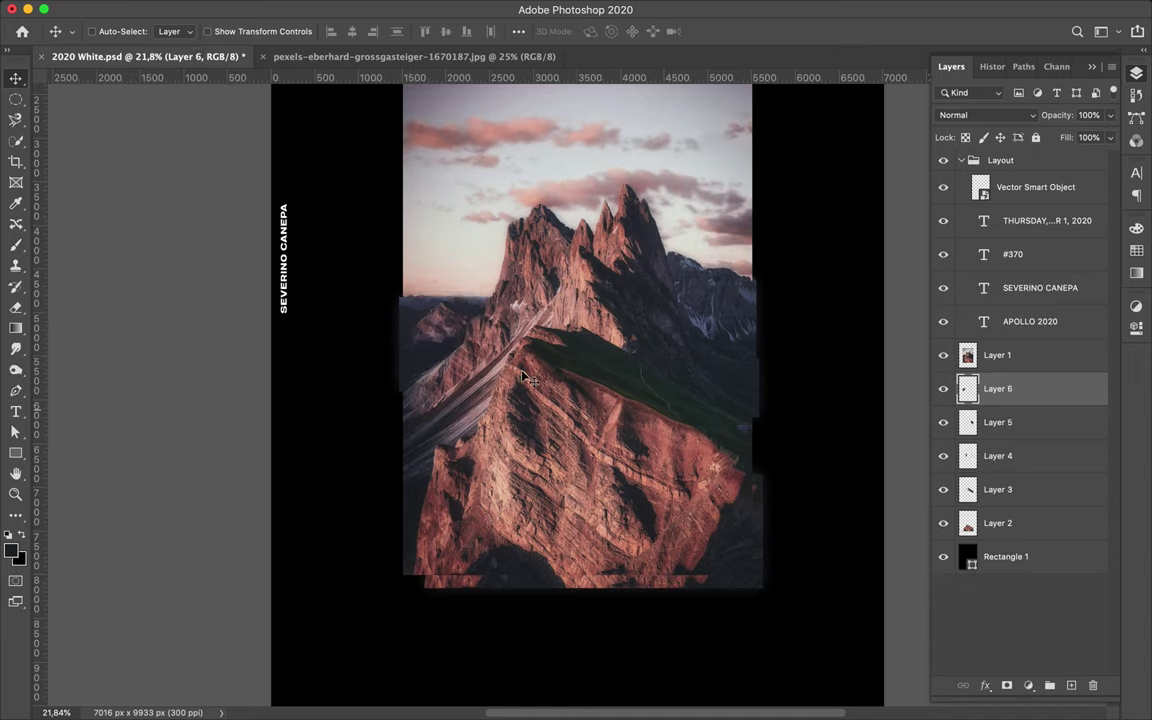
Step: Trace the bottom-left slab, copy it to its own layer, and paint its outline dark
{"action": "key", "text": "l"}
{"action": "left_click", "coordinate": [413, 575]}
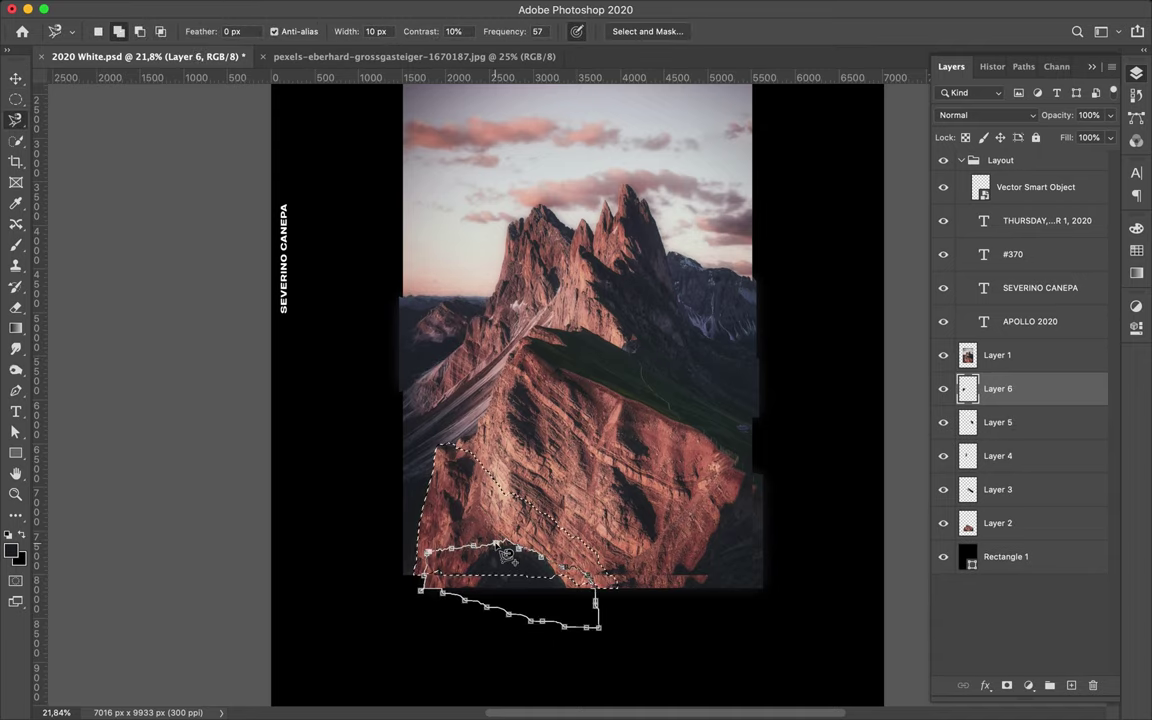
{"action": "double_click", "coordinate": [598, 592]}
{"action": "left_click", "coordinate": [990, 355]}
{"action": "key", "text": "ctrl+j"}
{"action": "key", "text": "ctrl+j"}
{"action": "key", "text": "b"}
{"action": "left_click_drag", "start_coordinate": [450, 480], "coordinate": [604, 591]}
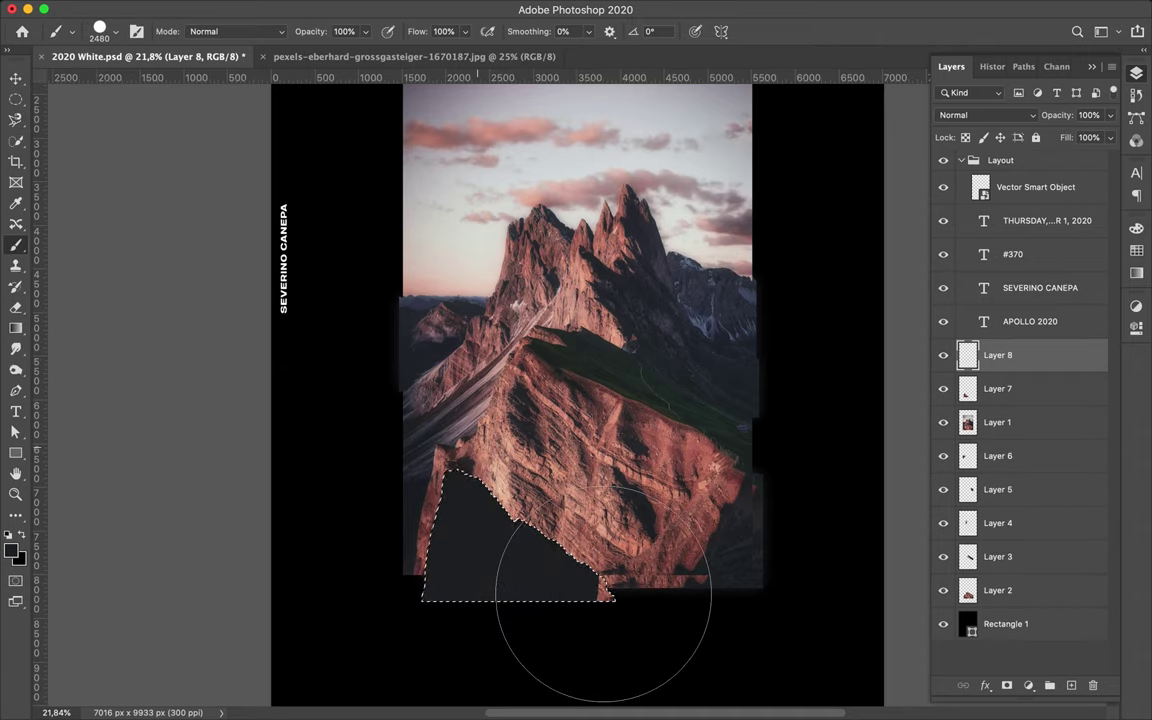
Step: Reapply the Gaussian Blur to the slab shadow and begin outlining the central peak
{"action": "key", "text": "ctrl+d"}
{"action": "left_click", "coordinate": [378, 8]}
{"action": "left_click", "coordinate": [400, 31]}
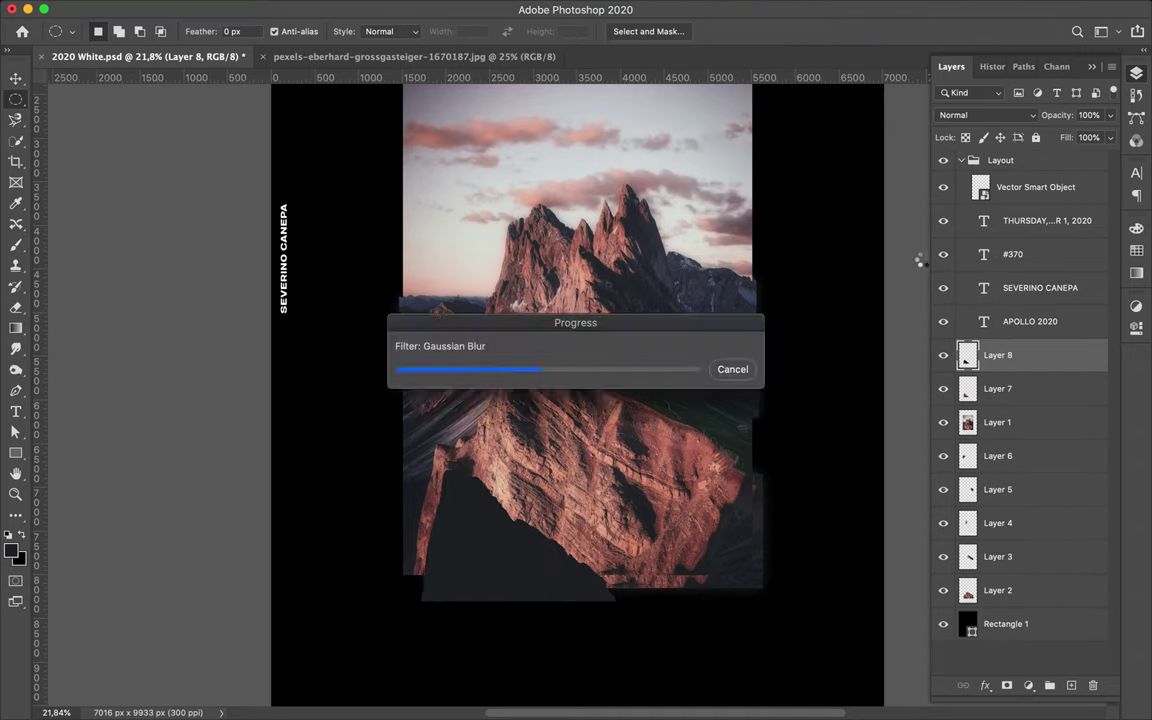
{"action": "left_click", "coordinate": [1000, 422]}
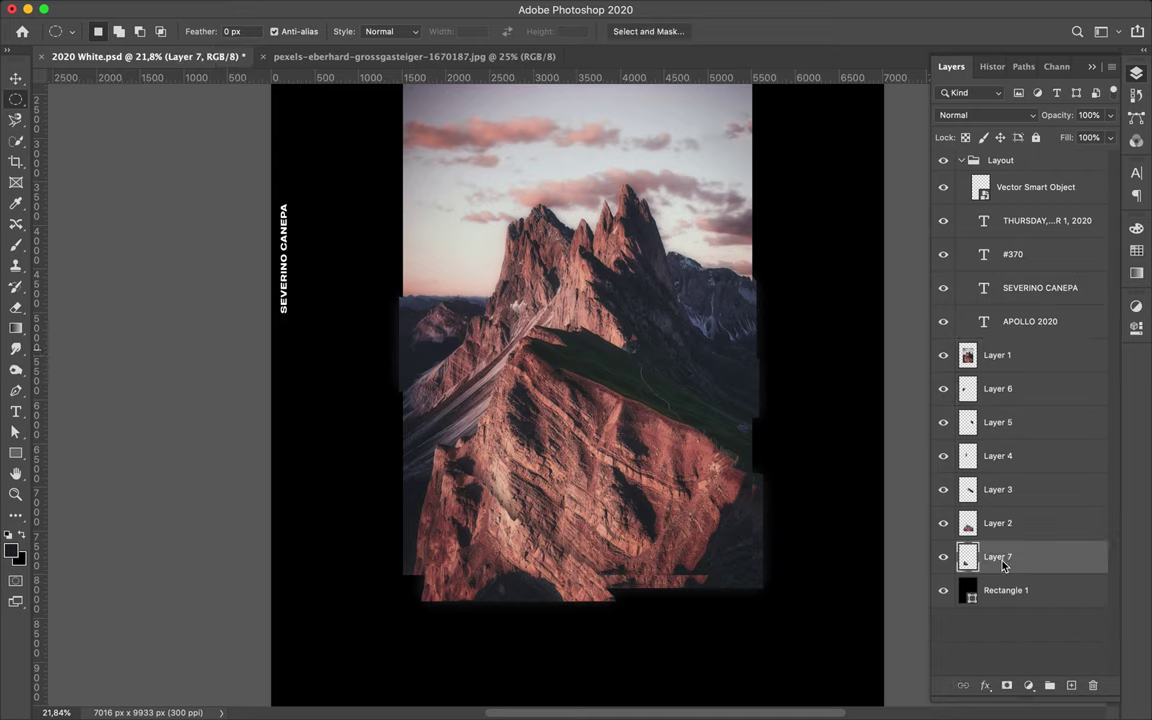
{"action": "key", "text": "F7"}
{"action": "key", "text": "F7"}
{"action": "key", "text": "l"}
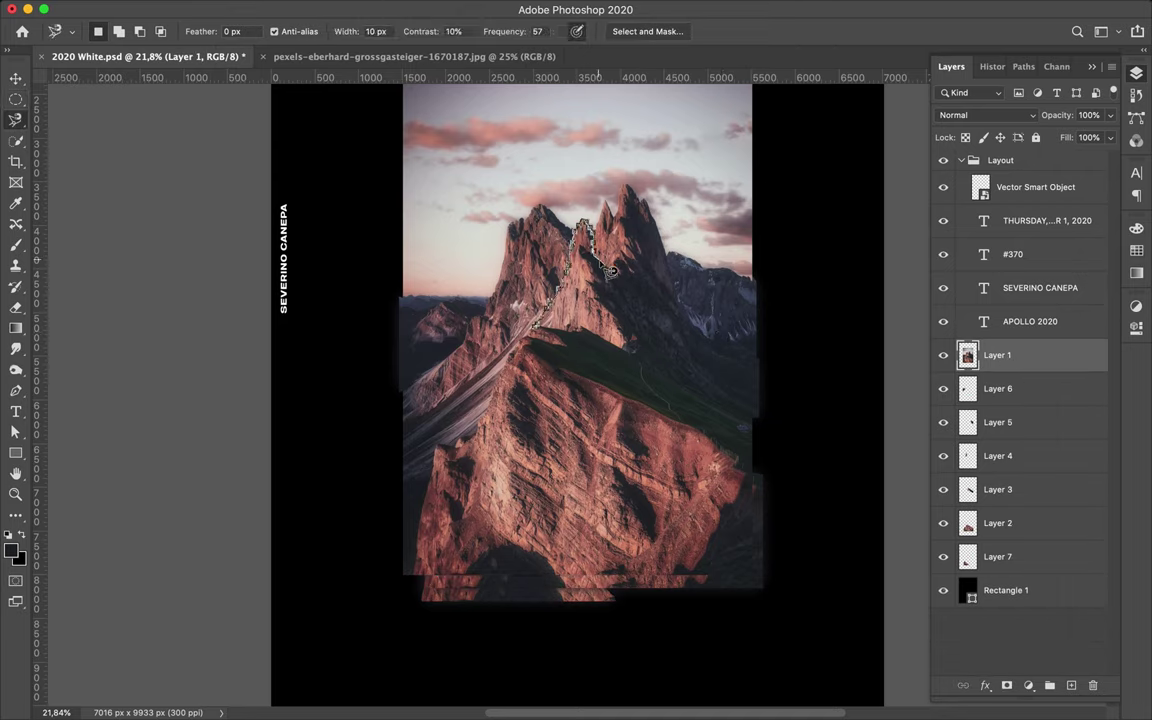
Step: Copy the peak fragment with a merged dark fill and stack Layer 8 below Layer 6
{"action": "left_click", "coordinate": [545, 337]}
{"action": "key", "text": "ctrl+j"}
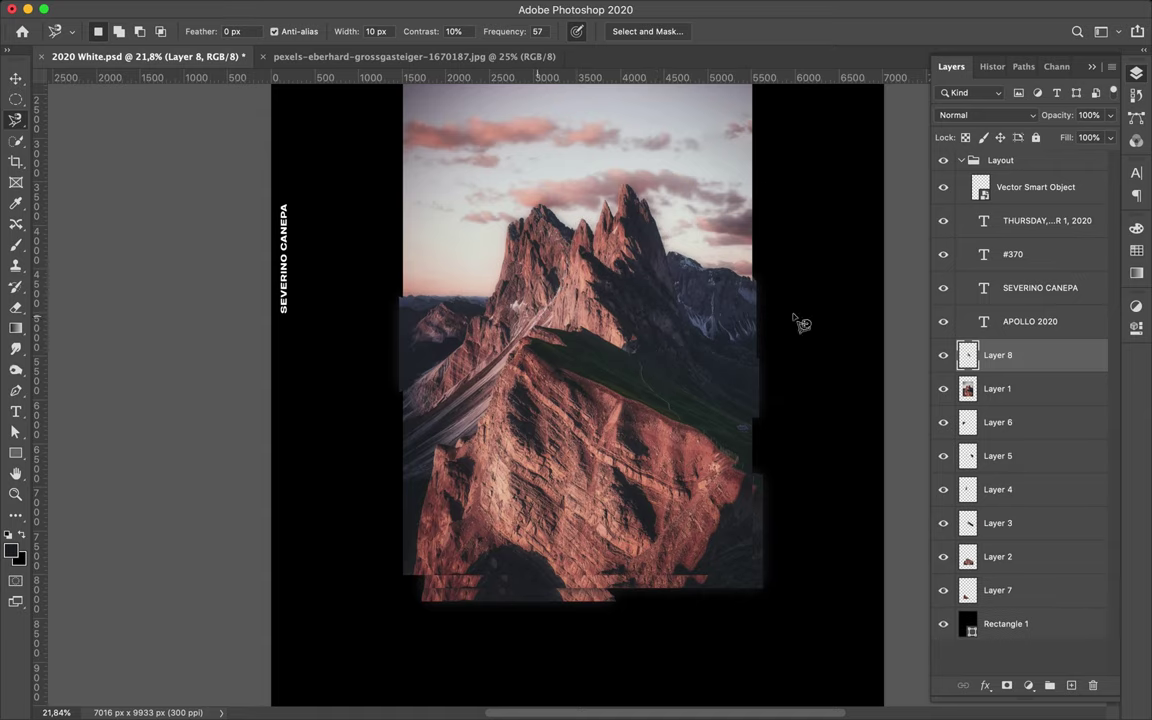
{"action": "key", "text": "ctrl+shift+n"}
{"action": "key", "text": "b"}
{"action": "key", "text": "alt+BackSpace"}
{"action": "key", "text": "m"}
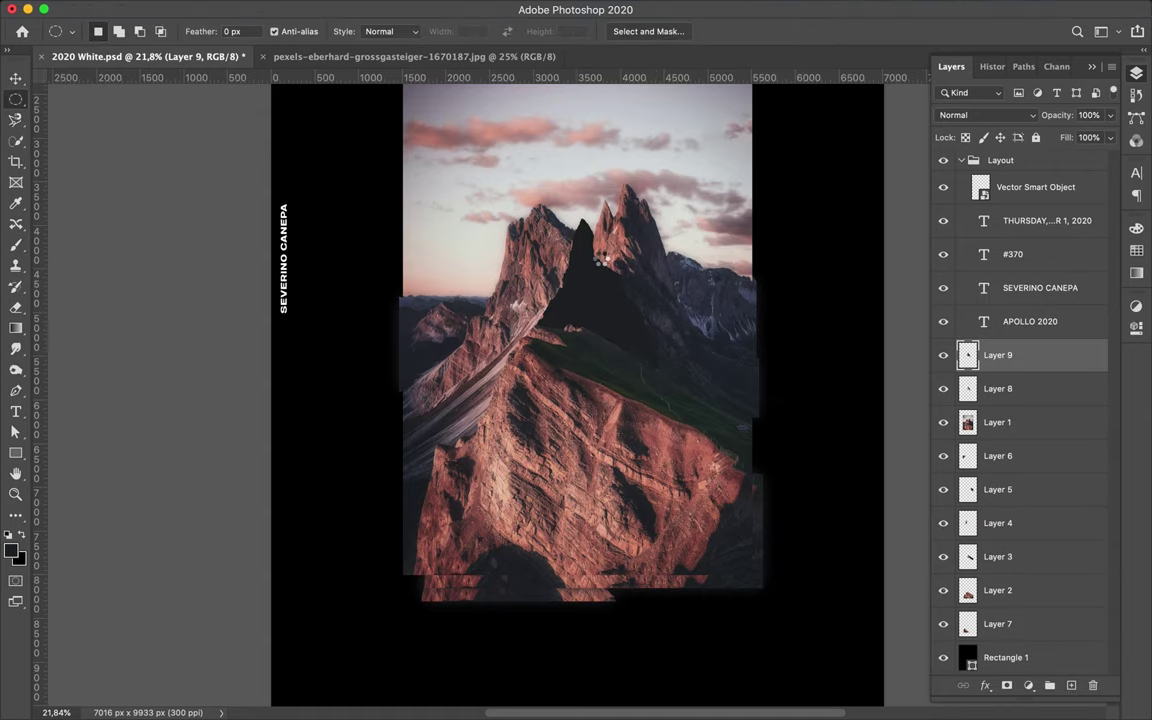
{"action": "key", "text": "ctrl+e"}
{"action": "left_click_drag", "start_coordinate": [1011, 362], "coordinate": [1015, 420]}
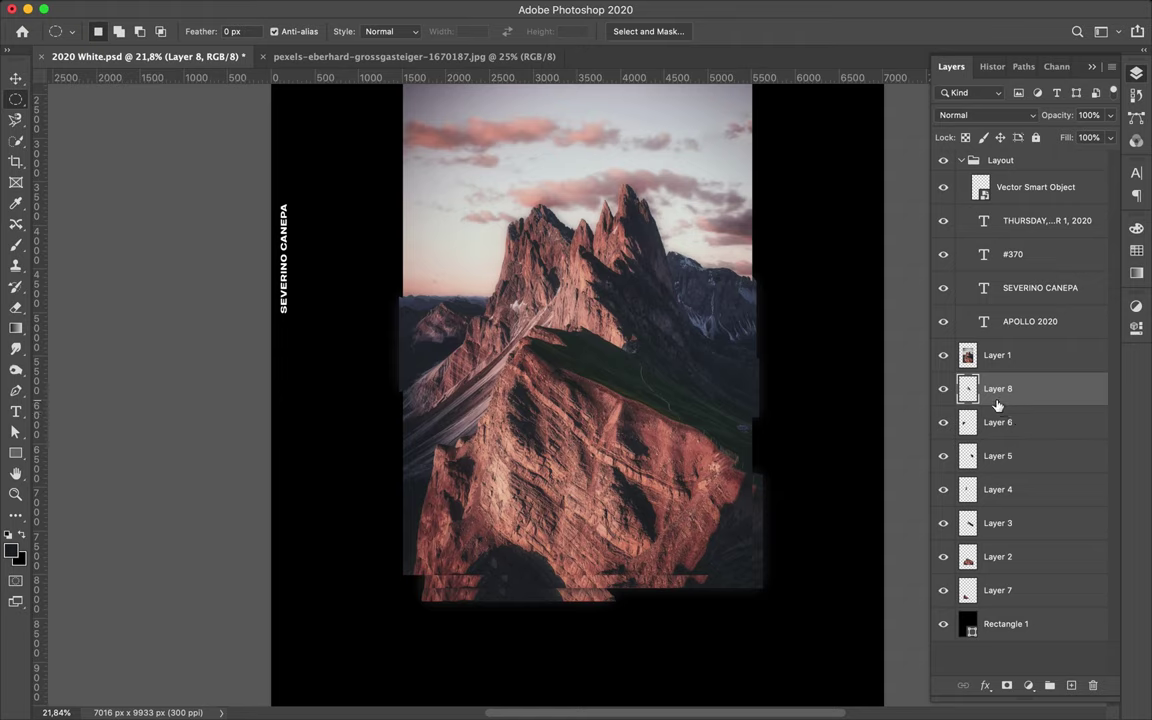
{"action": "left_click_drag", "start_coordinate": [997, 404], "coordinate": [1000, 438]}
{"action": "left_click", "coordinate": [1010, 360]}
Step: Copy the lower rock face to a new layer and paint a dark shadow patch for it
{"action": "key", "text": "l"}
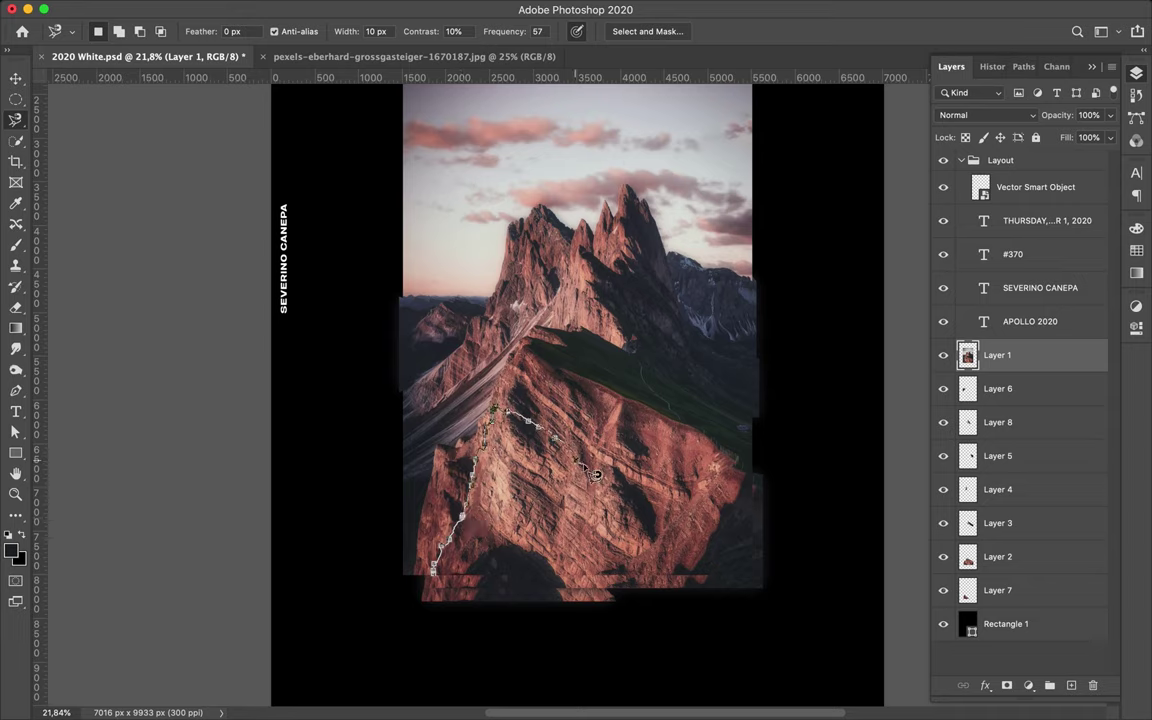
{"action": "left_click", "coordinate": [433, 570]}
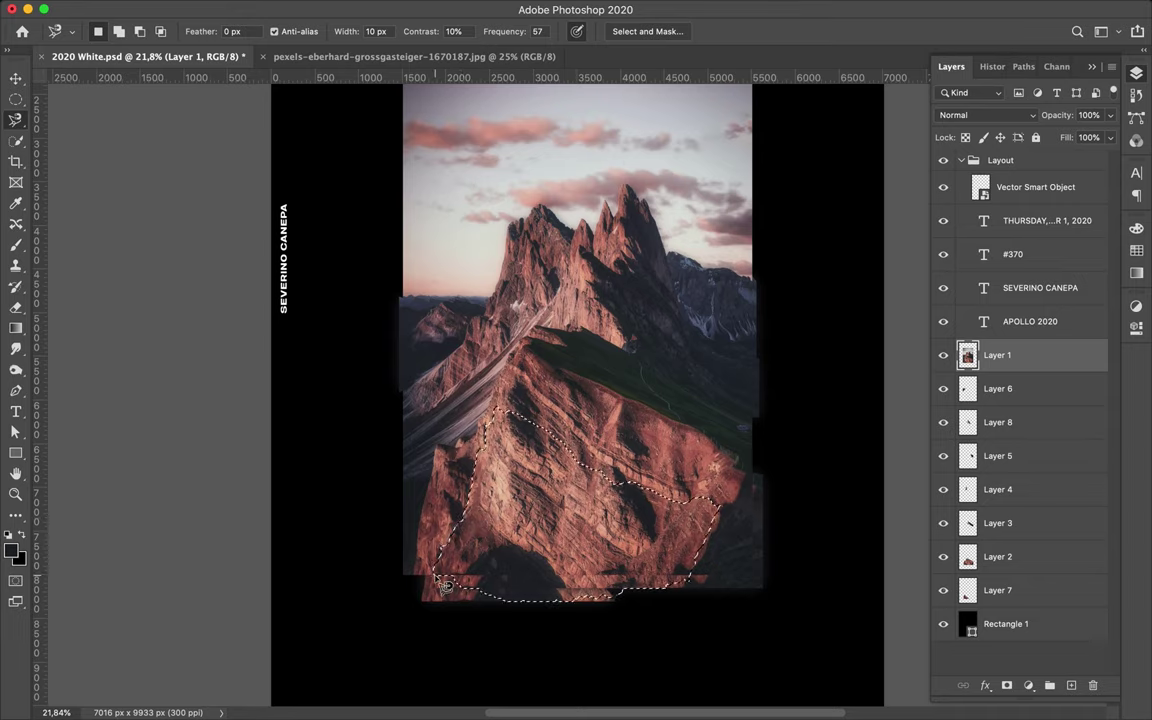
{"action": "key", "text": "ctrl+j"}
{"action": "key", "text": "ctrl+shift+alt+n"}
{"action": "left_click_drag", "start_coordinate": [480, 500], "coordinate": [650, 480]}
{"action": "key", "text": "m"}
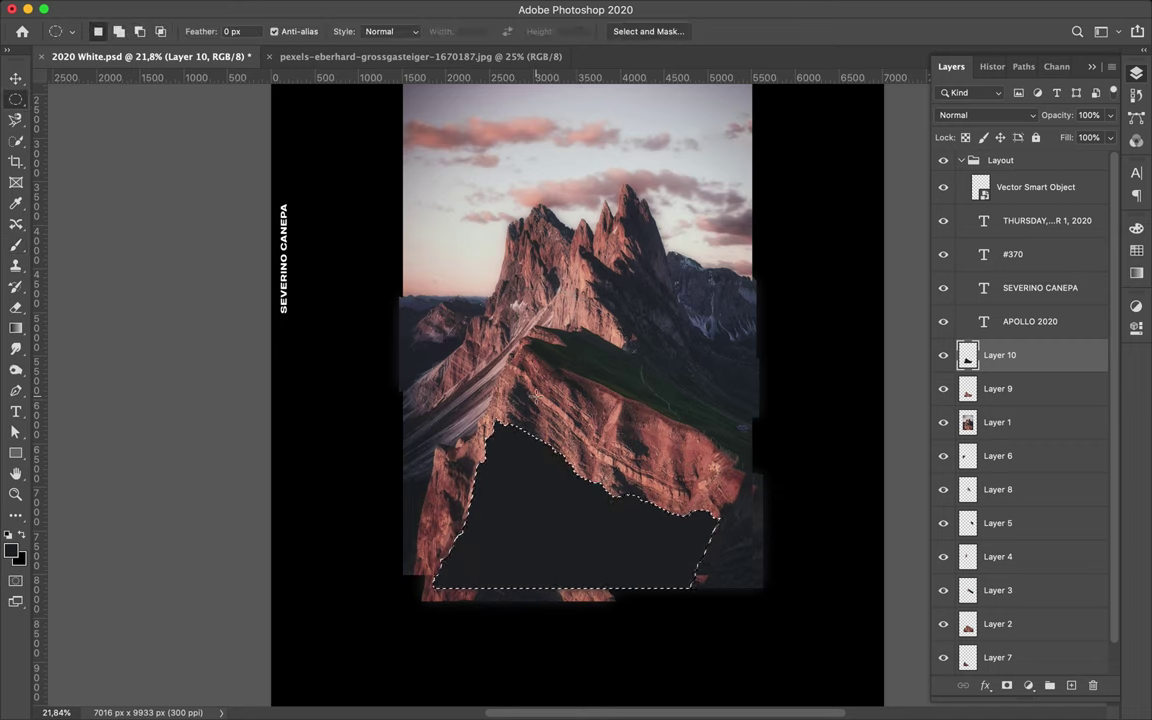
Step: Blur the dark patch, merge it into the rock copy, and move it beneath the mountain photo
{"action": "left_click", "coordinate": [391, 10]}
{"action": "left_click", "coordinate": [411, 44]}
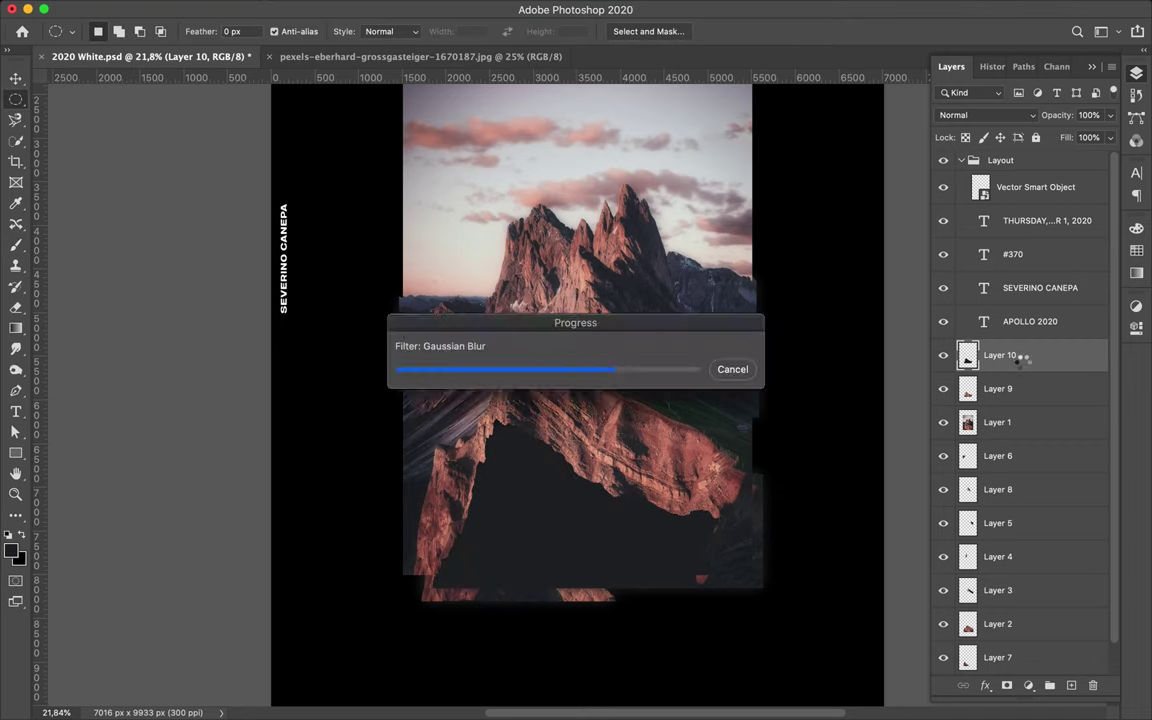
{"action": "key", "text": "BackSpace"}
{"action": "key", "text": "ctrl+bracketleft"}
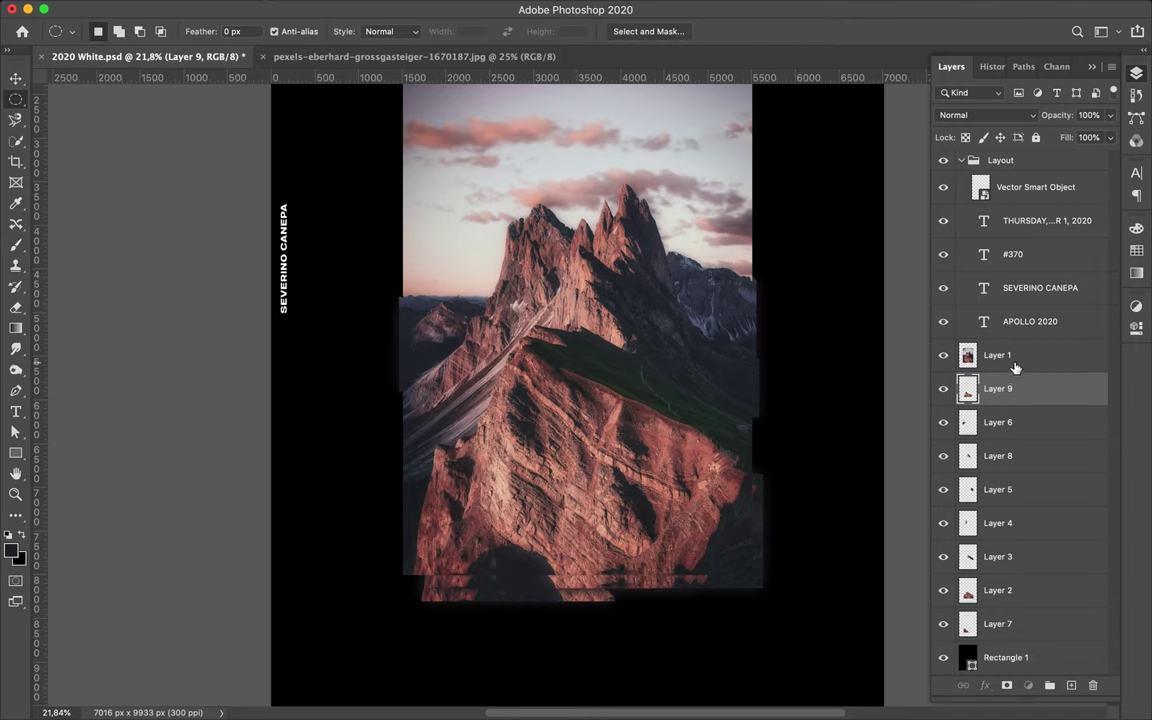
{"action": "left_click", "coordinate": [1015, 362]}
{"action": "key", "text": "l"}
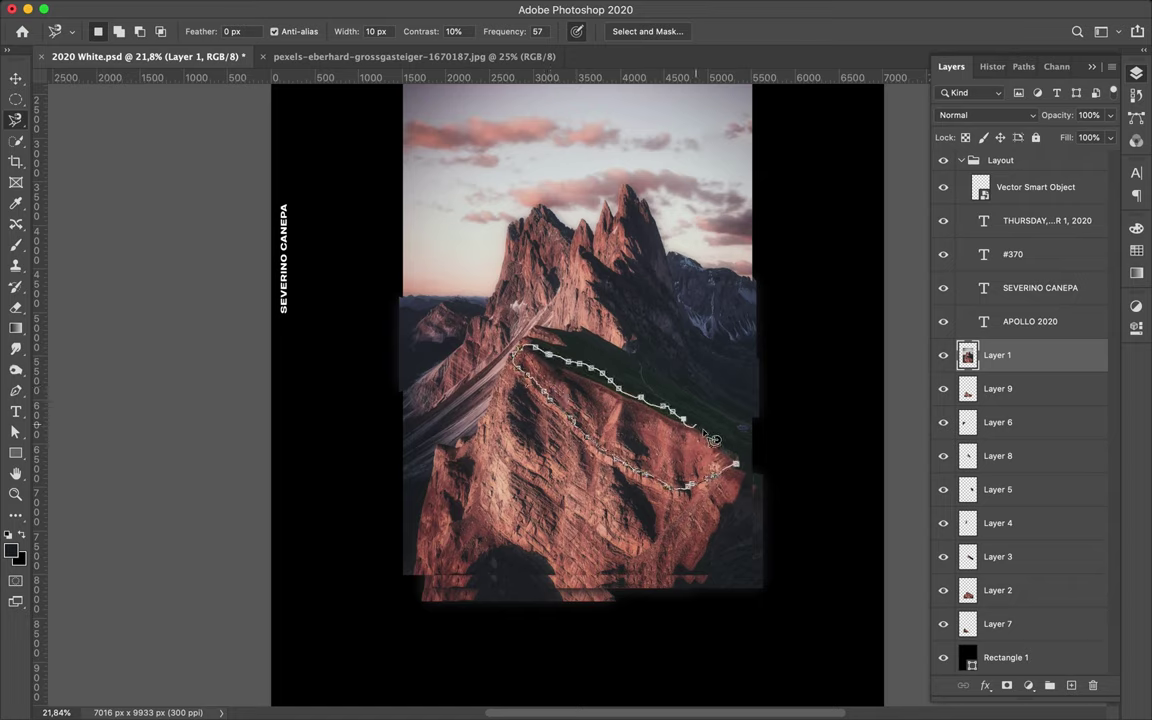
Step: Copy the ridge band to its own layer and merge a blurred black shadow into it
{"action": "left_click", "coordinate": [733, 462]}
{"action": "key", "text": "ctrl+j"}
{"action": "key", "text": "ctrl+shift+alt+n"}
{"action": "key", "text": "b"}
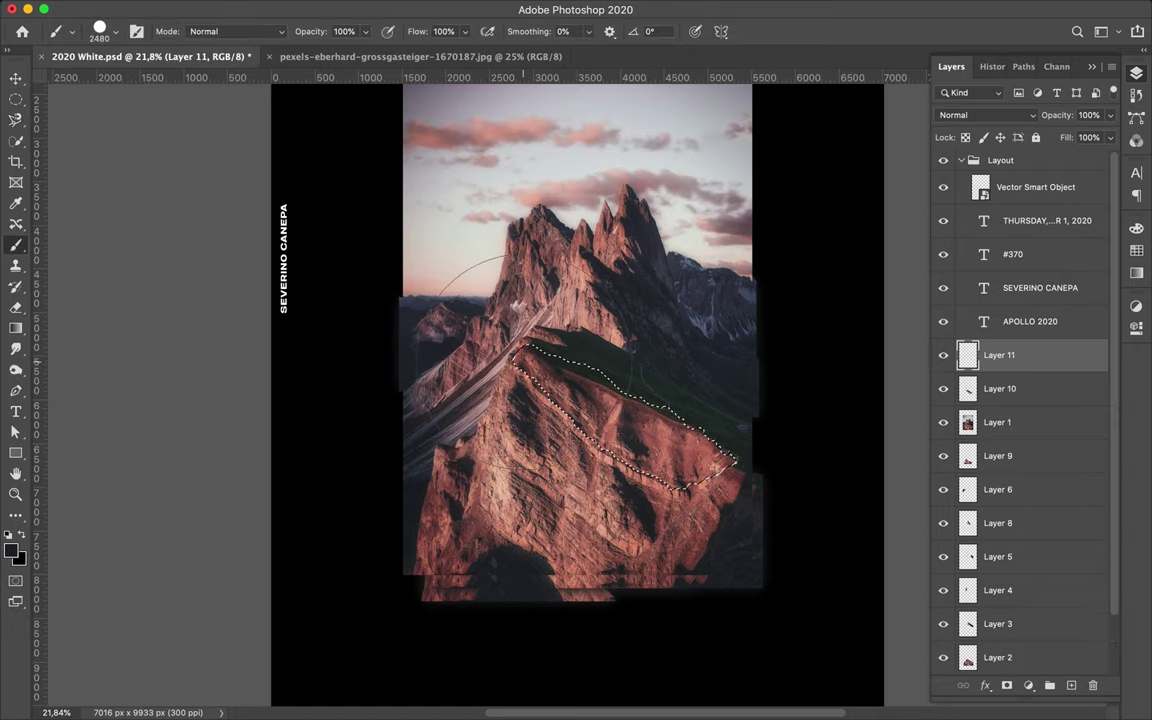
{"action": "left_click_drag", "start_coordinate": [476, 321], "coordinate": [656, 437]}
{"action": "key", "text": "m"}
{"action": "key", "text": "ctrl+d"}
{"action": "key", "text": "ctrl+f"}
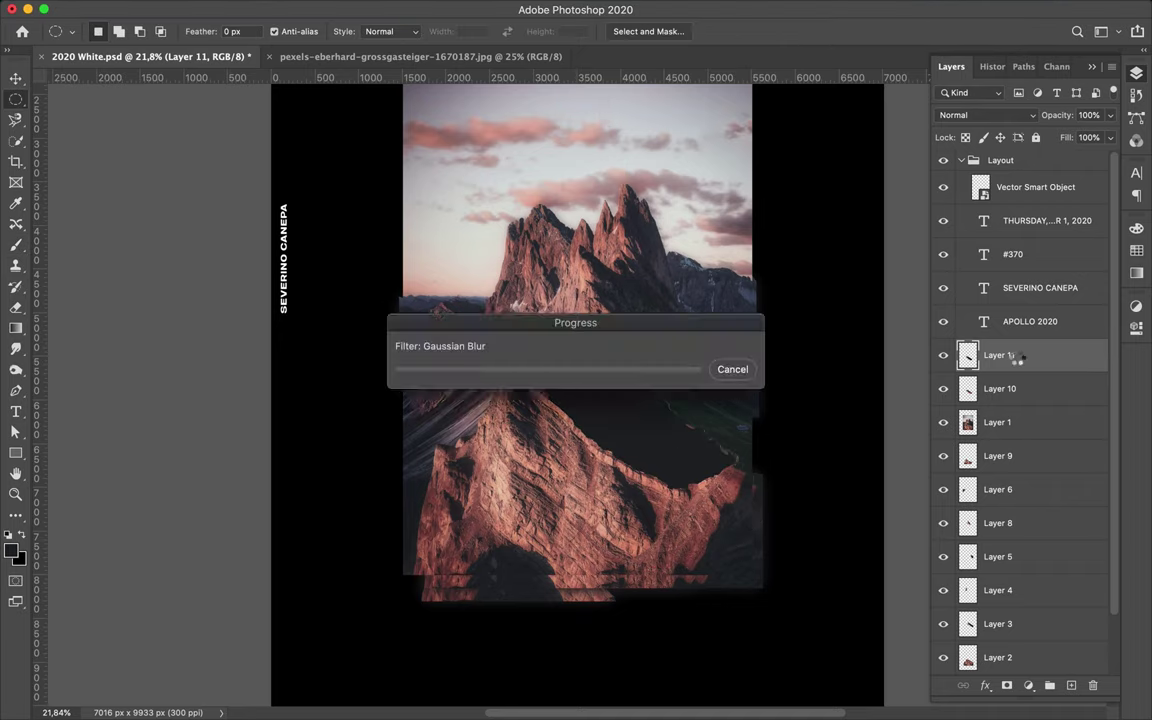
{"action": "mouse_move", "coordinate": [1000, 355]}
{"action": "left_mouse_down"}
{"action": "mouse_move", "coordinate": [1000, 400]}
{"action": "mouse_move", "coordinate": [1000, 350]}
{"action": "left_mouse_up"}
{"action": "key", "text": "ctrl+e"}
Step: Trace the right-hand peak and copy it to a new layer for its shadow
{"action": "key", "text": "l"}
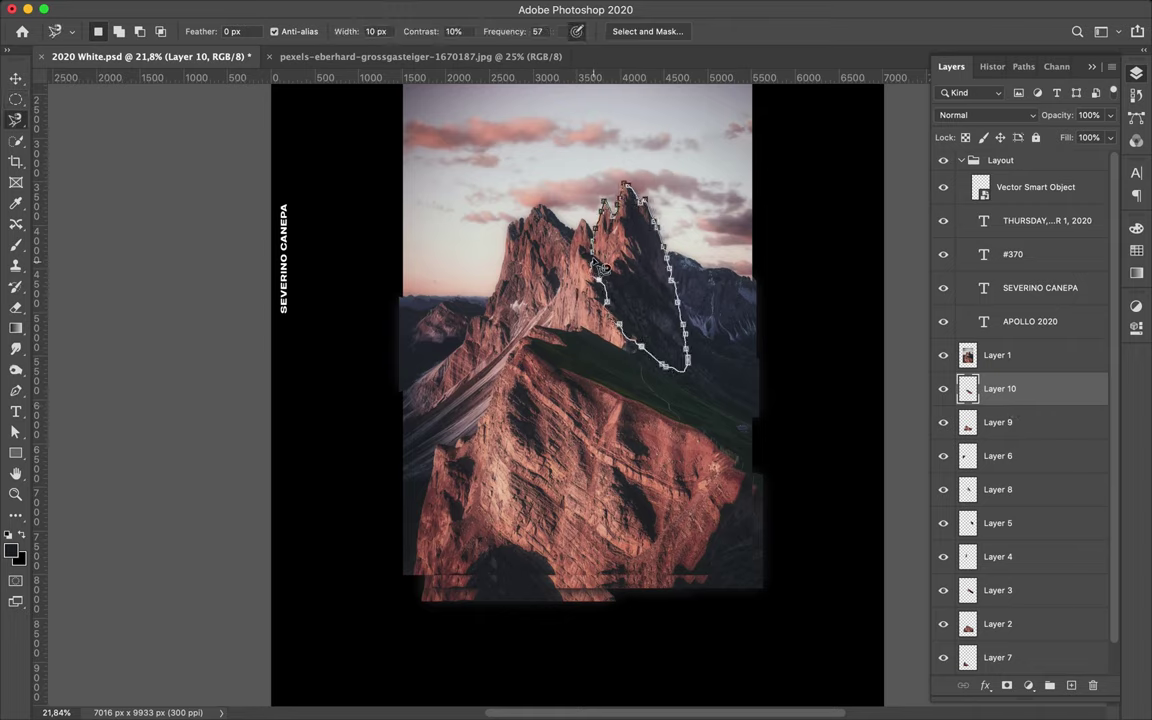
{"action": "key", "text": "Return"}
{"action": "key", "text": "ctrl+j"}
{"action": "key", "text": "Return"}
{"action": "left_click", "coordinate": [1000, 355]}
{"action": "key", "text": "ctrl+j"}
{"action": "key", "text": "ctrl+j"}
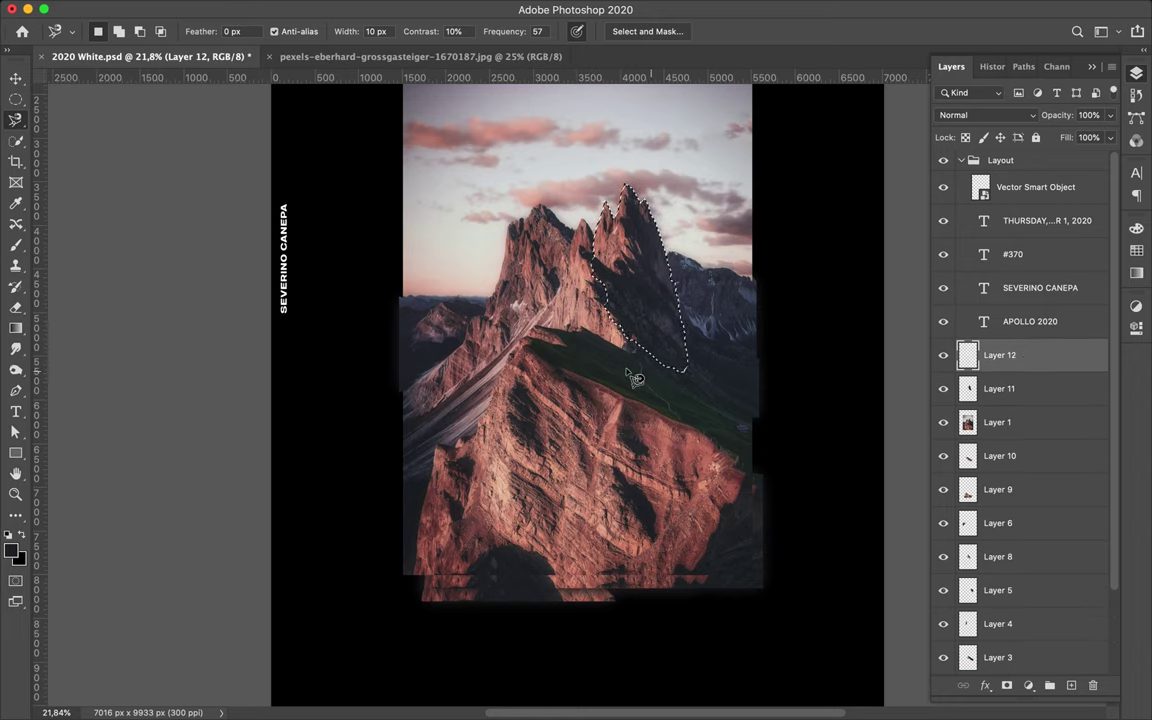
Step: Paint the peak's shadow black, Gaussian-blur it, and move it beneath the mountain photo
{"action": "key", "text": "b"}
{"action": "left_click_drag", "start_coordinate": [700, 355], "coordinate": [660, 330]}
{"action": "key", "text": "m"}
{"action": "left_click", "coordinate": [373, 10]}
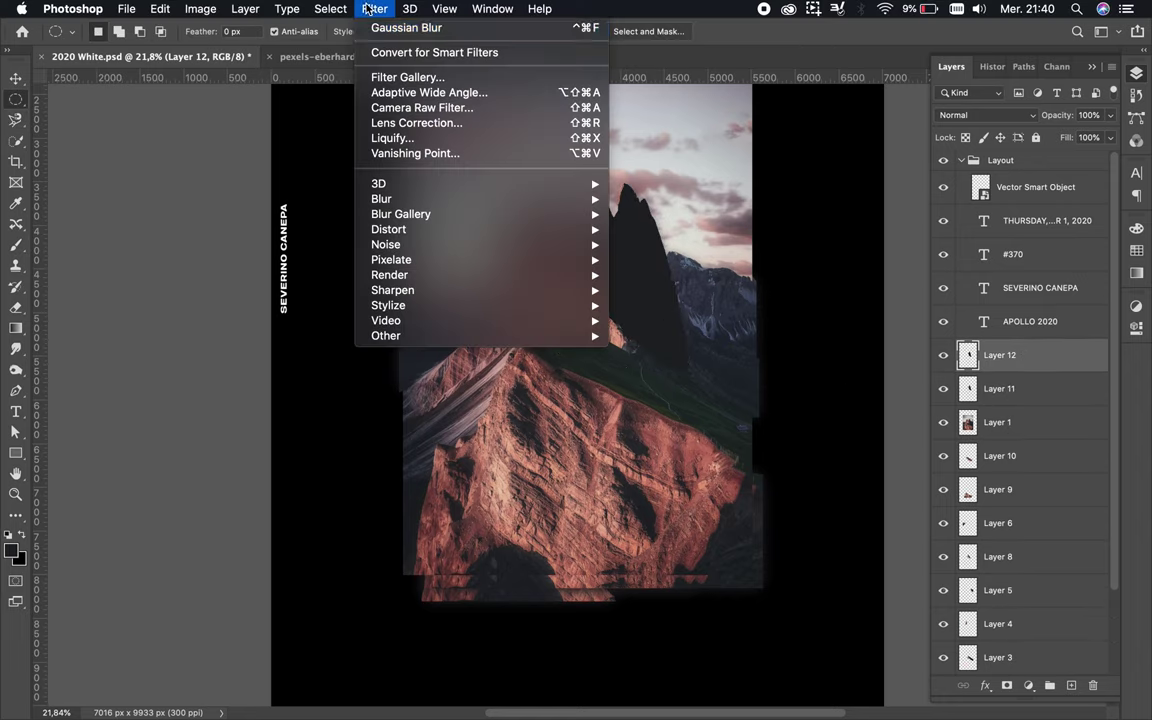
{"action": "left_click", "coordinate": [400, 38]}
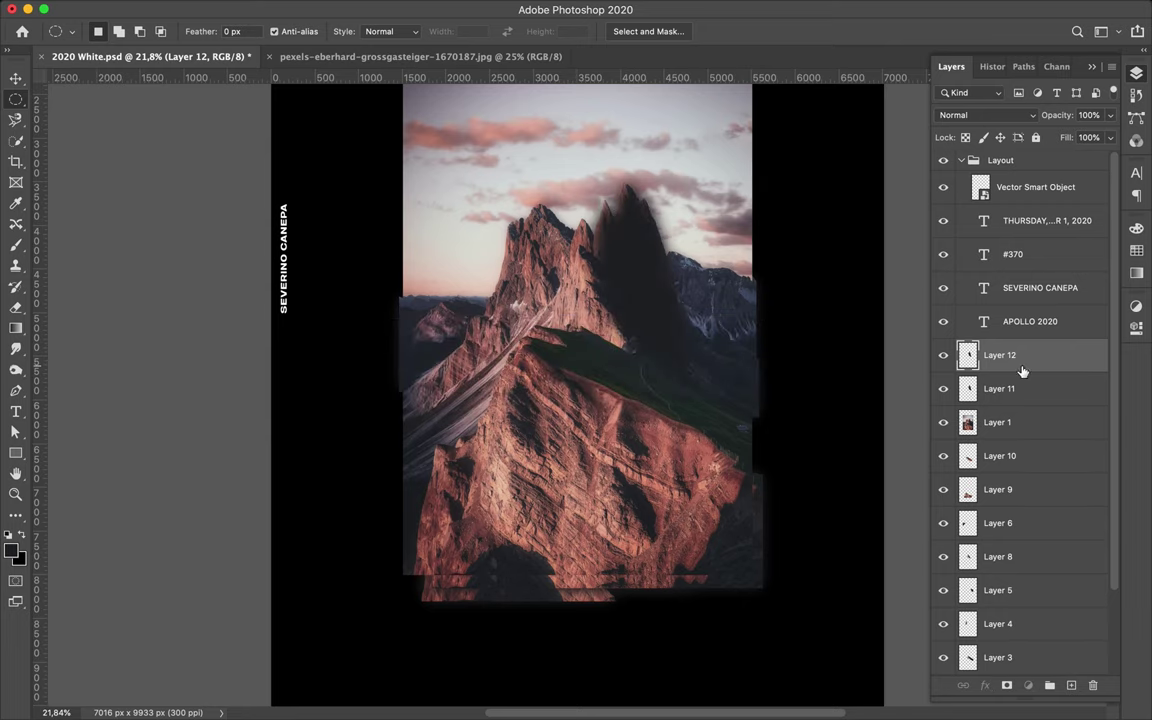
{"action": "key", "text": "ctrl+bracketleft"}
{"action": "key", "text": "Delete"}
{"action": "key", "text": "ctrl+bracketleft"}
{"action": "scroll", "coordinate": [680, 540], "scroll_direction": "up", "scroll_amount": 2}
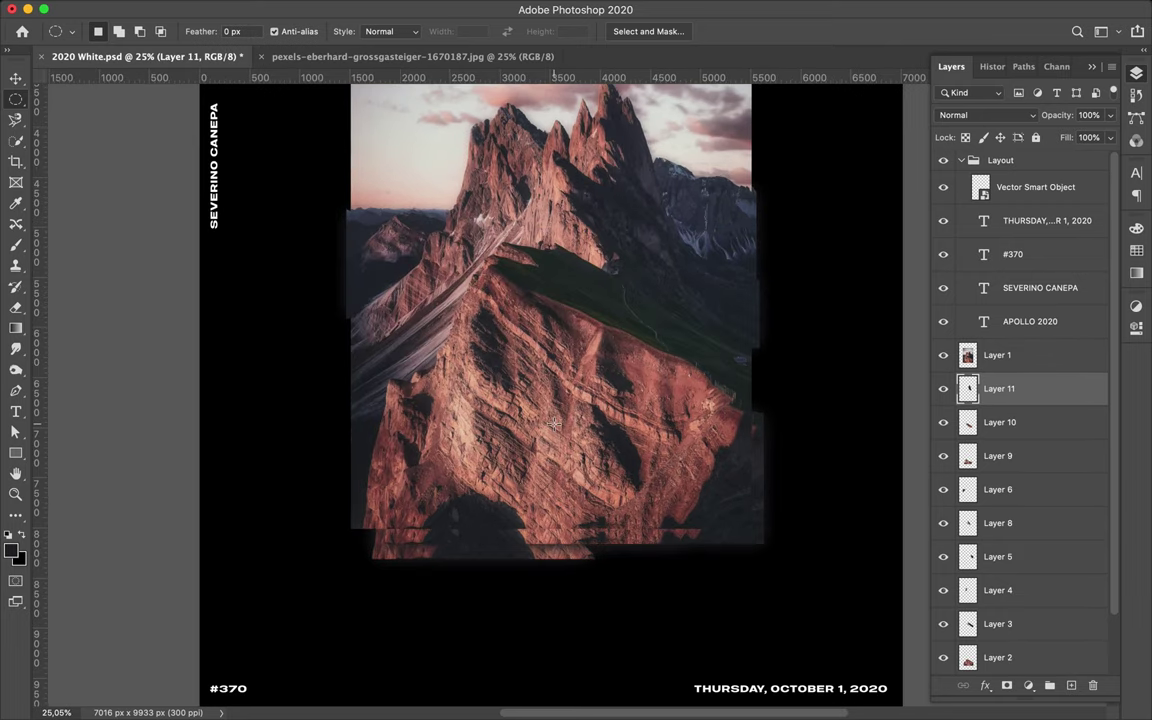
Step: Copy a central rock fragment to a new layer and move it onto the mountain centre
{"action": "key", "text": "l"}
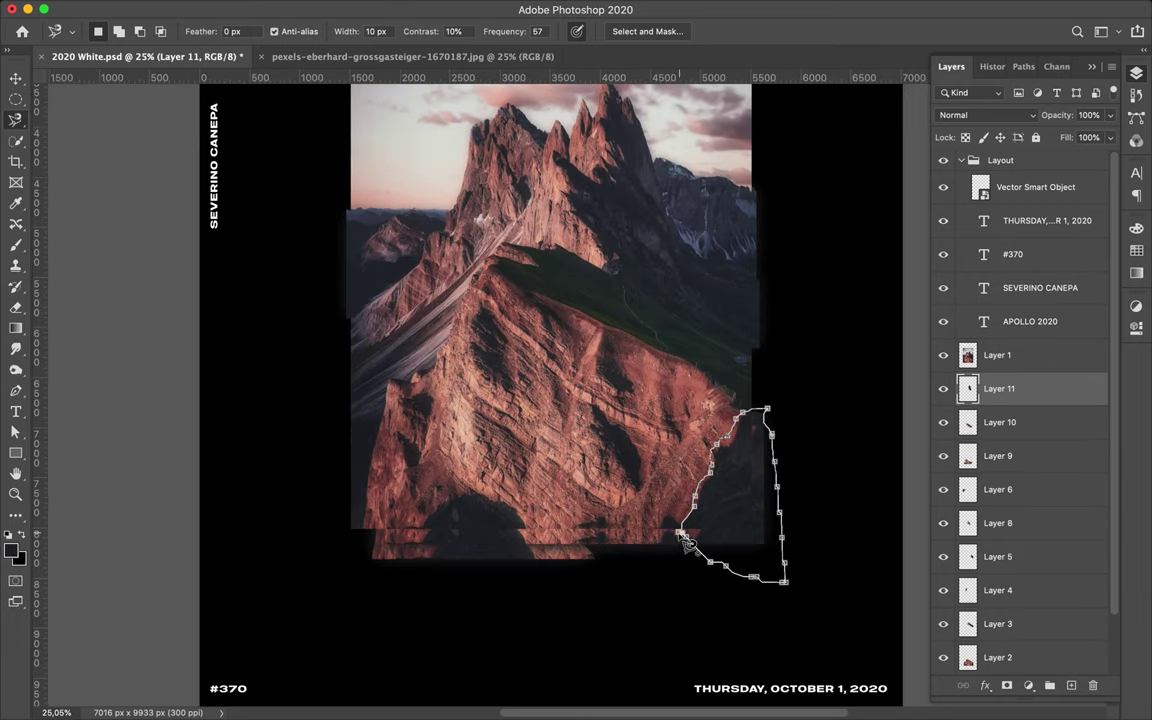
{"action": "left_click", "coordinate": [680, 530]}
{"action": "key", "text": "ctrl+j"}
{"action": "key", "text": "ctrl+bracketright"}
{"action": "key", "text": "v"}
{"action": "left_click_drag", "start_coordinate": [740, 528], "coordinate": [600, 300]}
Step: Darken and blur the central fragment's shadow, merge it, and move it beneath the mountain photo
{"action": "key", "text": "ctrl+j"}
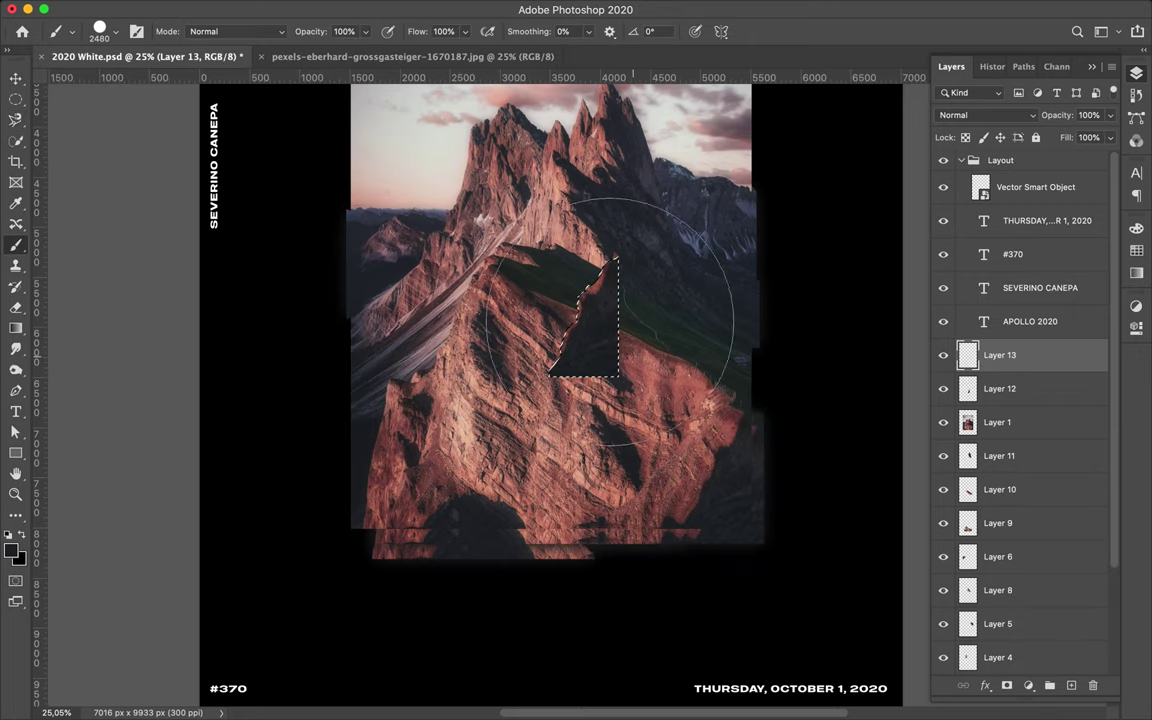
{"action": "key", "text": "m"}
{"action": "left_click", "coordinate": [200, 8]}
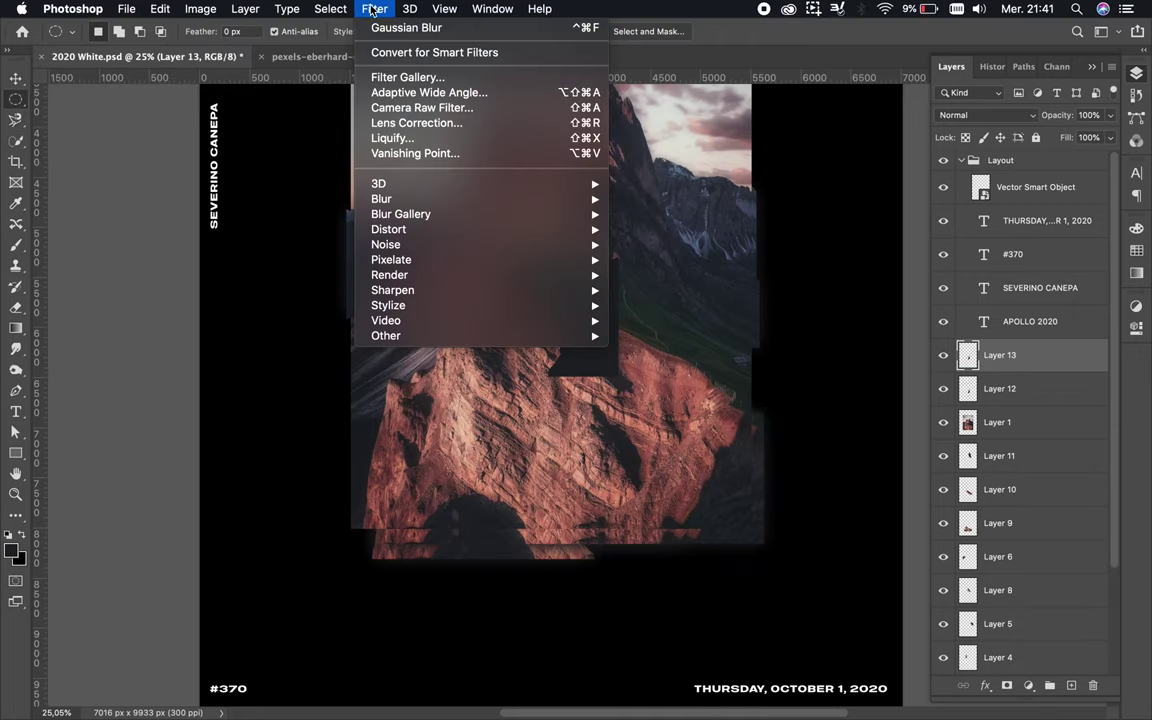
{"action": "left_click", "coordinate": [415, 22]}
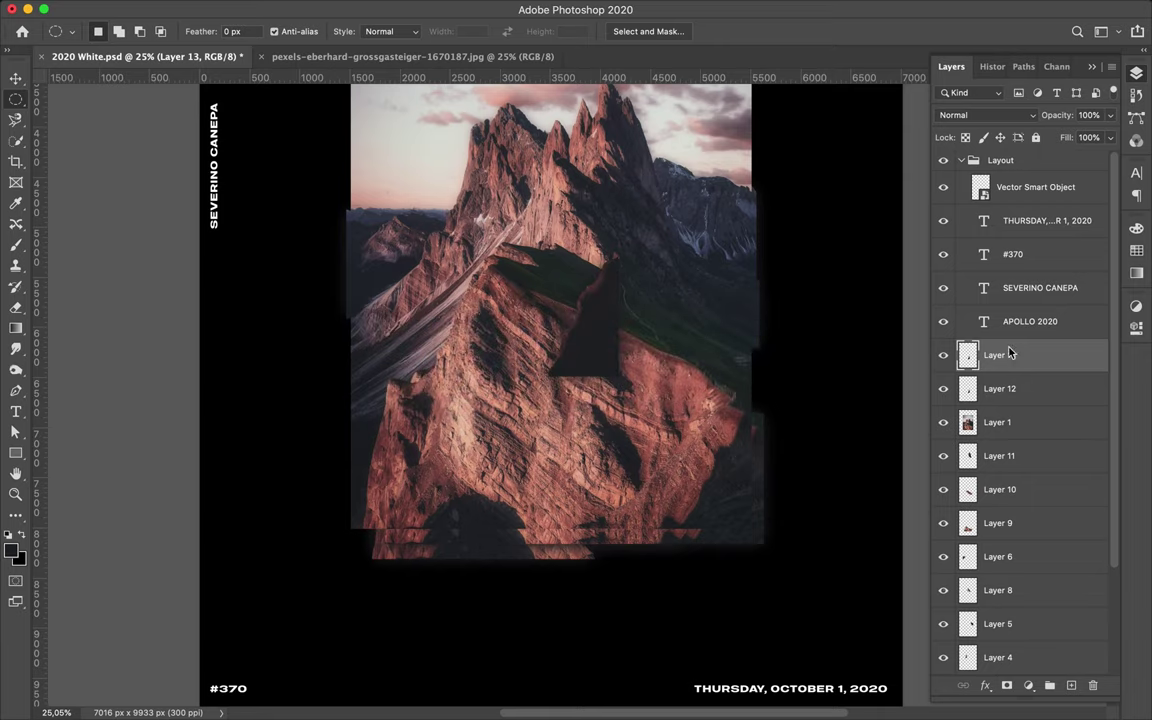
{"action": "key", "text": "ctrl+e"}
{"action": "key", "text": "ctrl+bracketleft"}
{"action": "scroll", "coordinate": [632, 342], "scroll_direction": "up", "scroll_amount": 3}
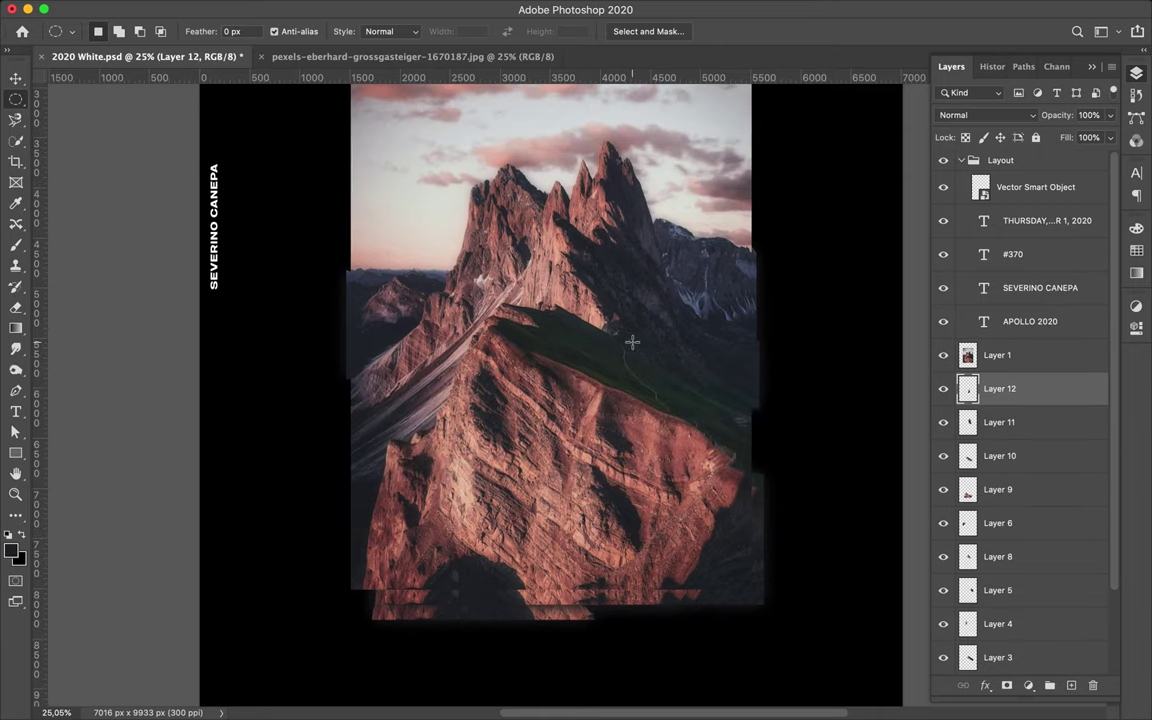
{"action": "key", "text": "l"}
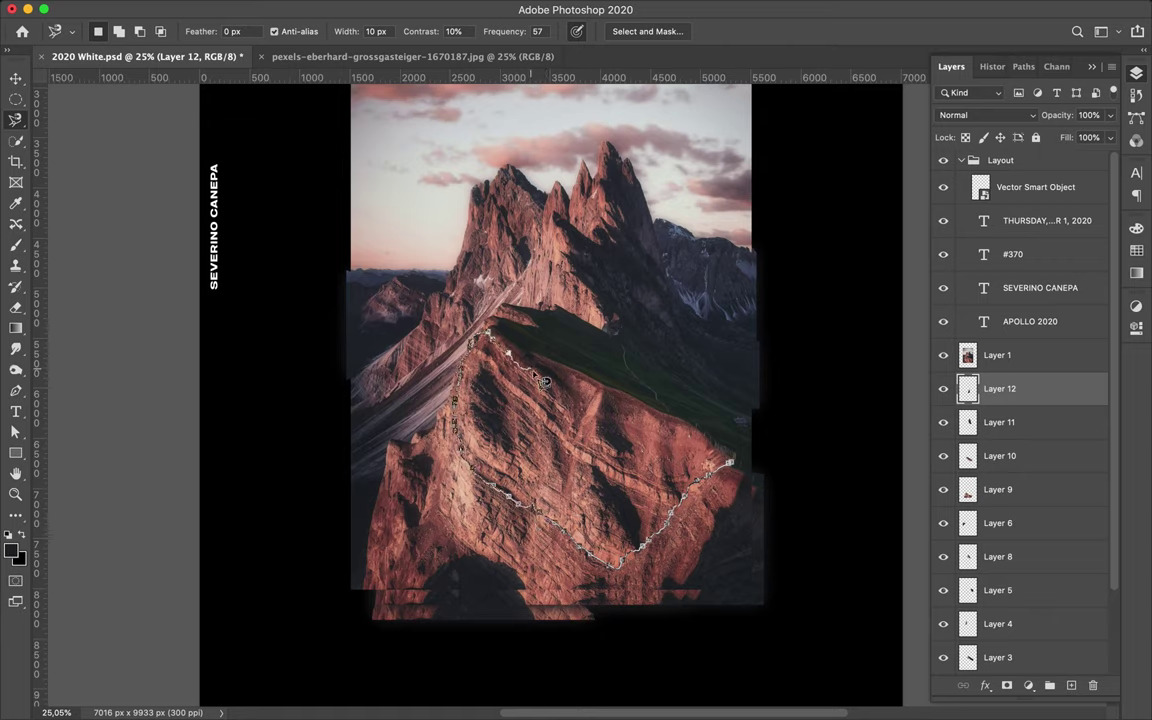
Step: Copy the long rock band to a new layer with a blurred dark shadow, beneath the mountain photo
{"action": "left_click", "coordinate": [737, 468]}
{"action": "left_click", "coordinate": [997, 355]}
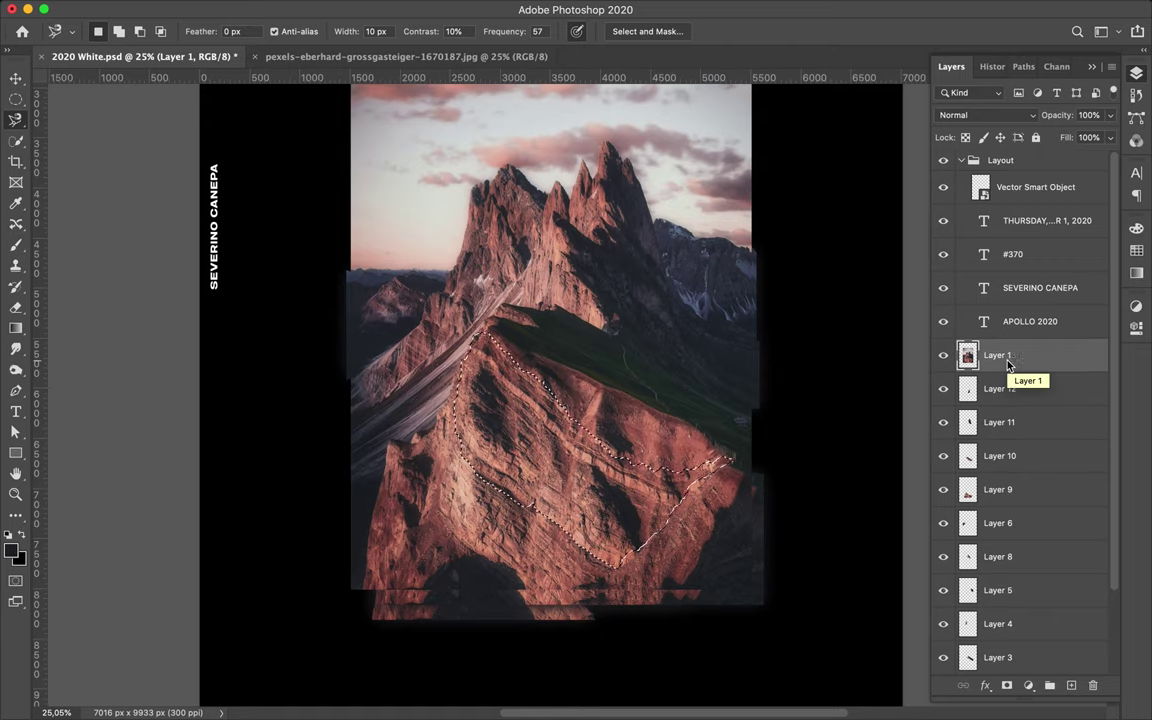
{"action": "key", "text": "ctrl+j"}
{"action": "left_click", "coordinate": [1072, 686]}
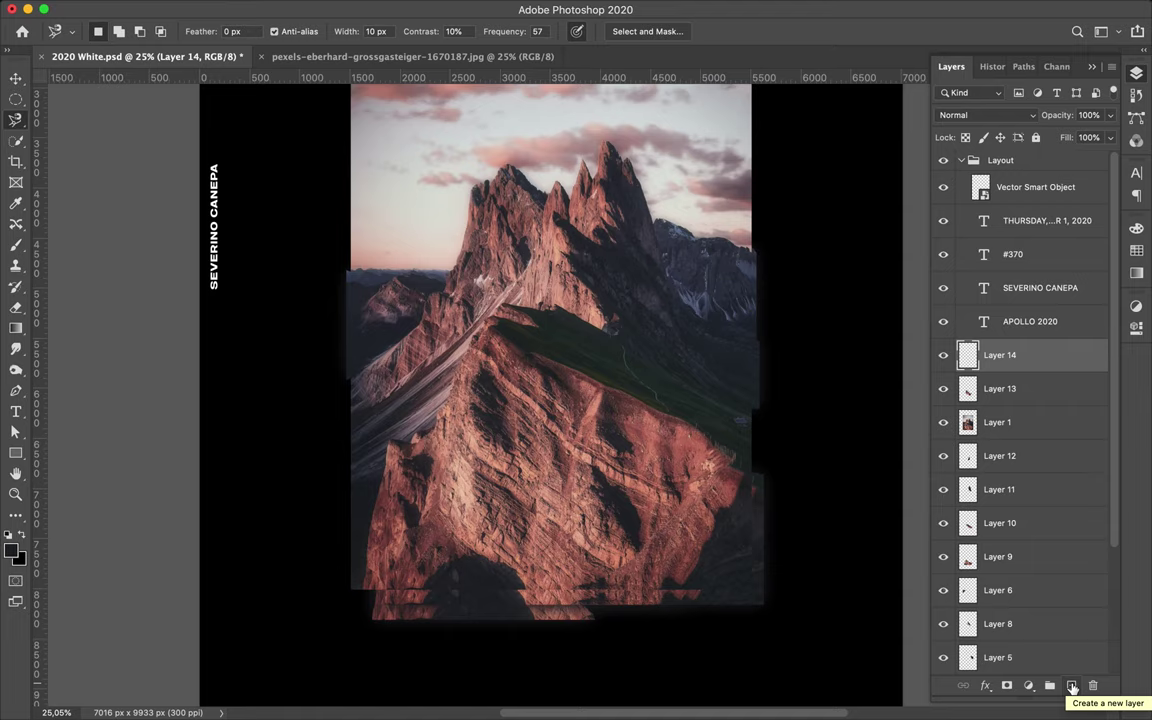
{"action": "key", "text": "b"}
{"action": "mouse_move", "coordinate": [476, 300]}
{"action": "left_mouse_down"}
{"action": "mouse_move", "coordinate": [600, 450]}
{"action": "mouse_move", "coordinate": [700, 470]}
{"action": "left_mouse_up"}
{"action": "key", "text": "m"}
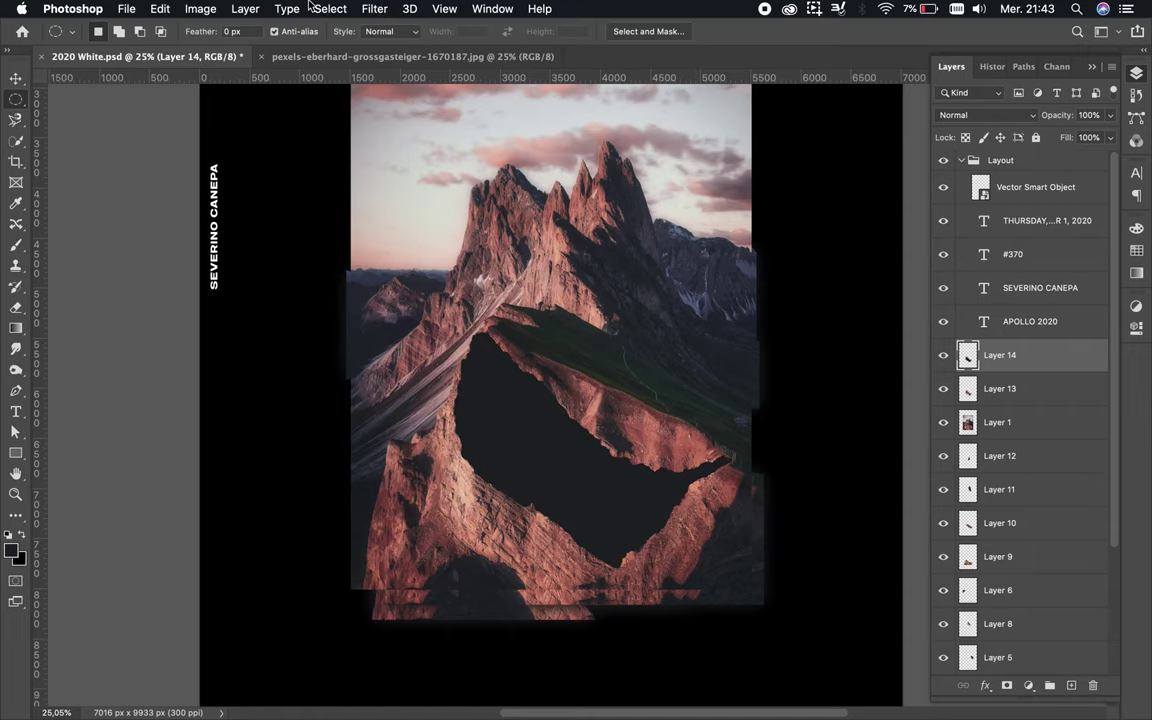
{"action": "left_click", "coordinate": [374, 8]}
{"action": "left_click", "coordinate": [362, 30]}
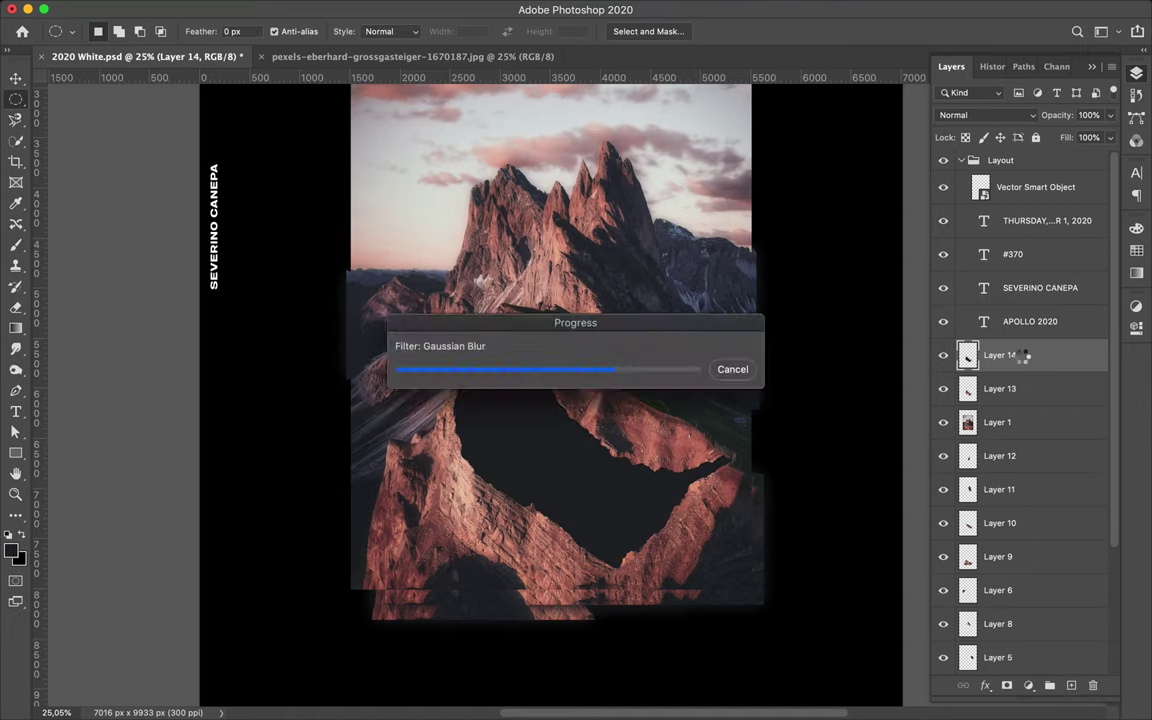
{"action": "key", "text": "Delete"}
{"action": "key", "text": "ctrl+bracketleft"}
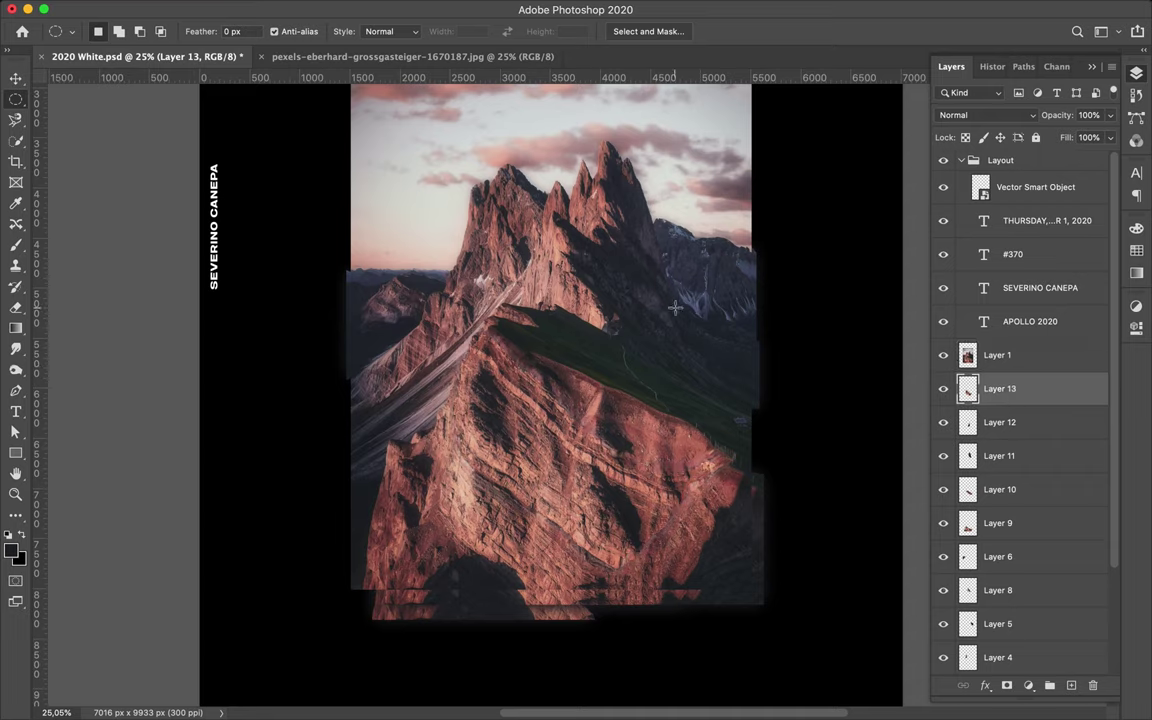
Step: Trace the left rock strip and copy it to a new layer with an empty shadow layer
{"action": "key", "text": "l"}
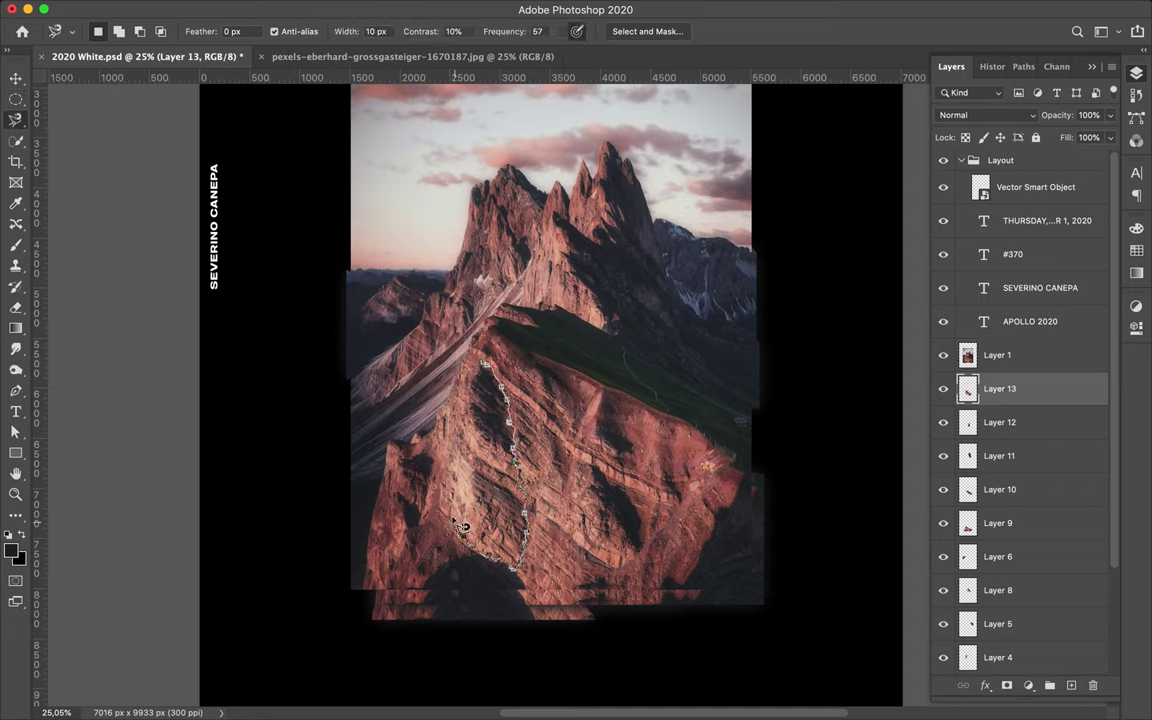
{"action": "left_click", "coordinate": [483, 362]}
{"action": "left_click", "coordinate": [1000, 355]}
{"action": "key", "text": "ctrl+j"}
{"action": "key", "text": "ctrl+shift+alt+n"}
{"action": "left_click", "coordinate": [968, 388], "text": "ctrl"}
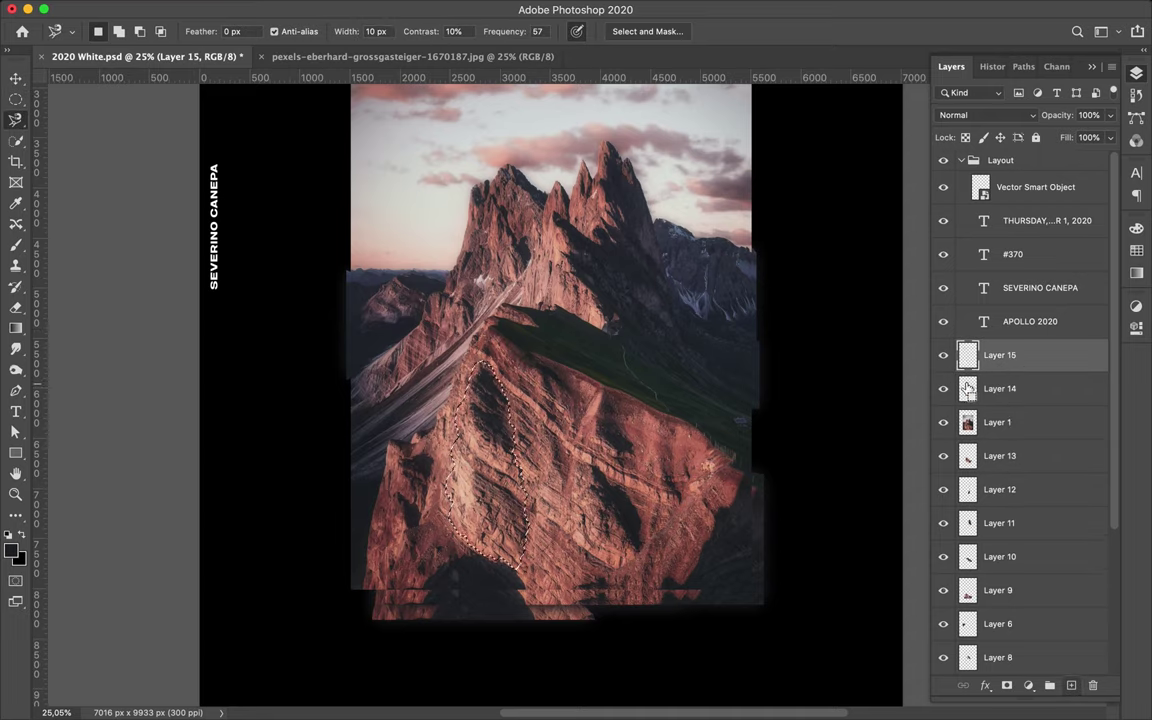
{"action": "key", "text": "b"}
Step: Paint the strip's shadow dark, Gaussian-blur and merge it, keeping the mountain photo above
{"action": "left_click_drag", "start_coordinate": [480, 400], "coordinate": [470, 480]}
{"action": "key", "text": "m"}
{"action": "left_click", "coordinate": [370, 8]}
{"action": "key", "text": "Escape"}
{"action": "key", "text": "ctrl+d"}
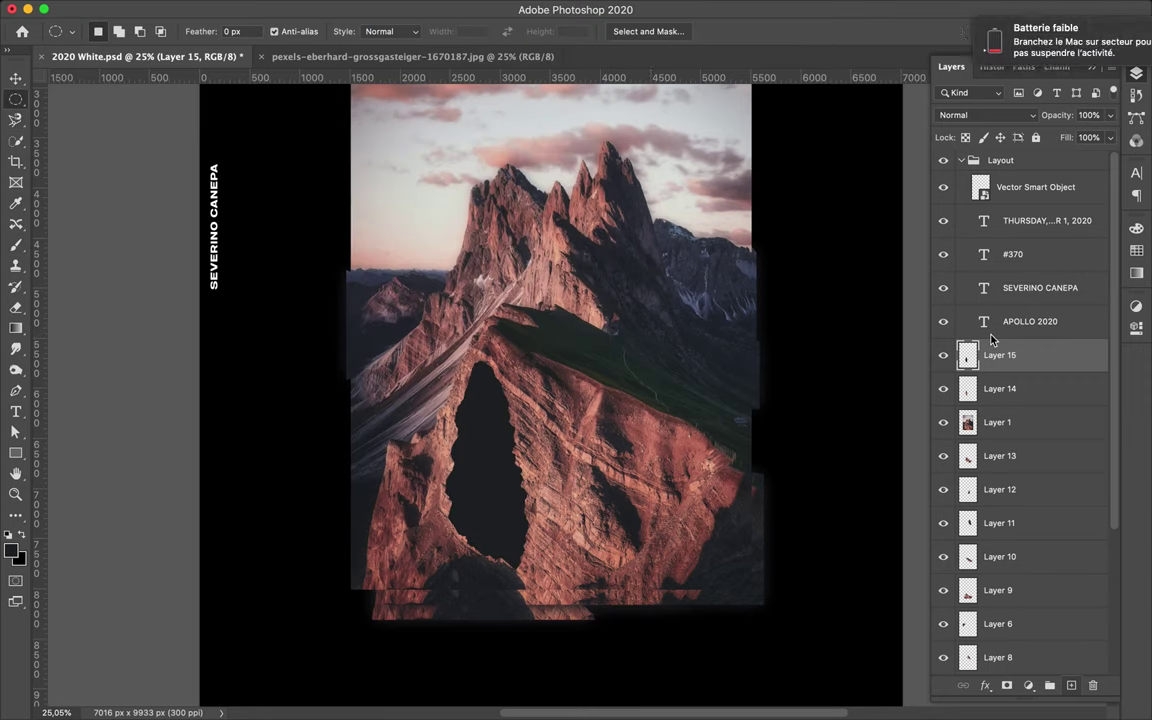
{"action": "key", "text": "ctrl+f"}
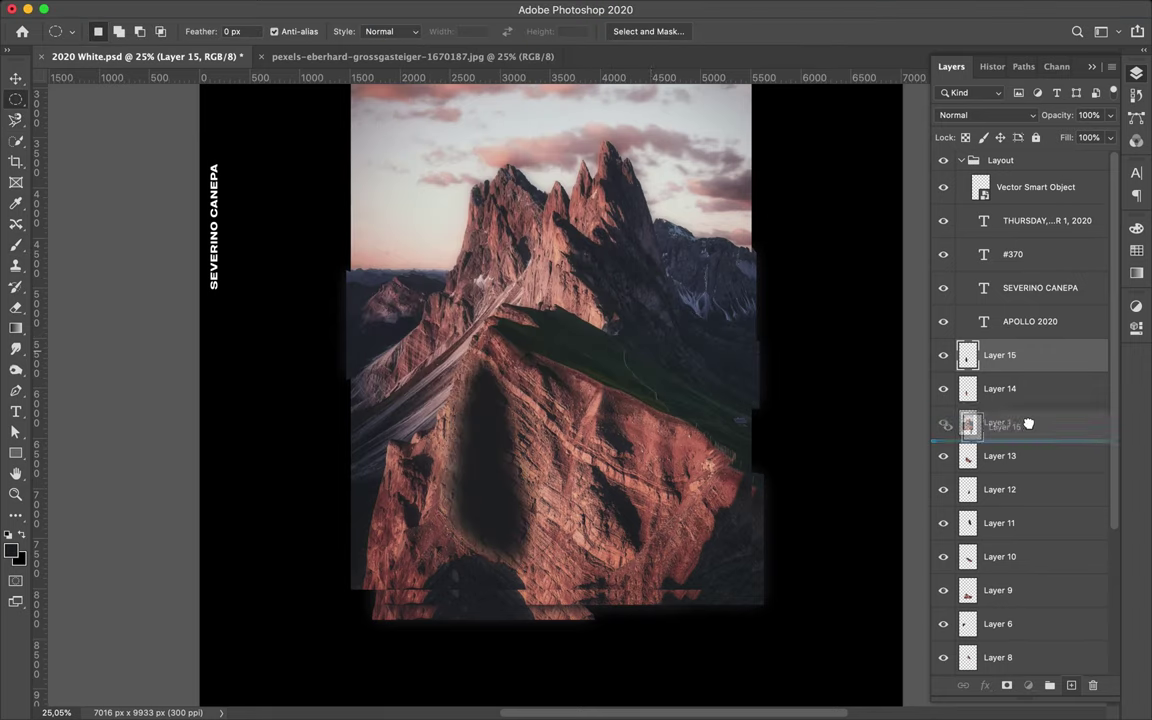
{"action": "key", "text": "ctrl+e"}
{"action": "left_click_drag", "start_coordinate": [980, 390], "coordinate": [985, 350]}
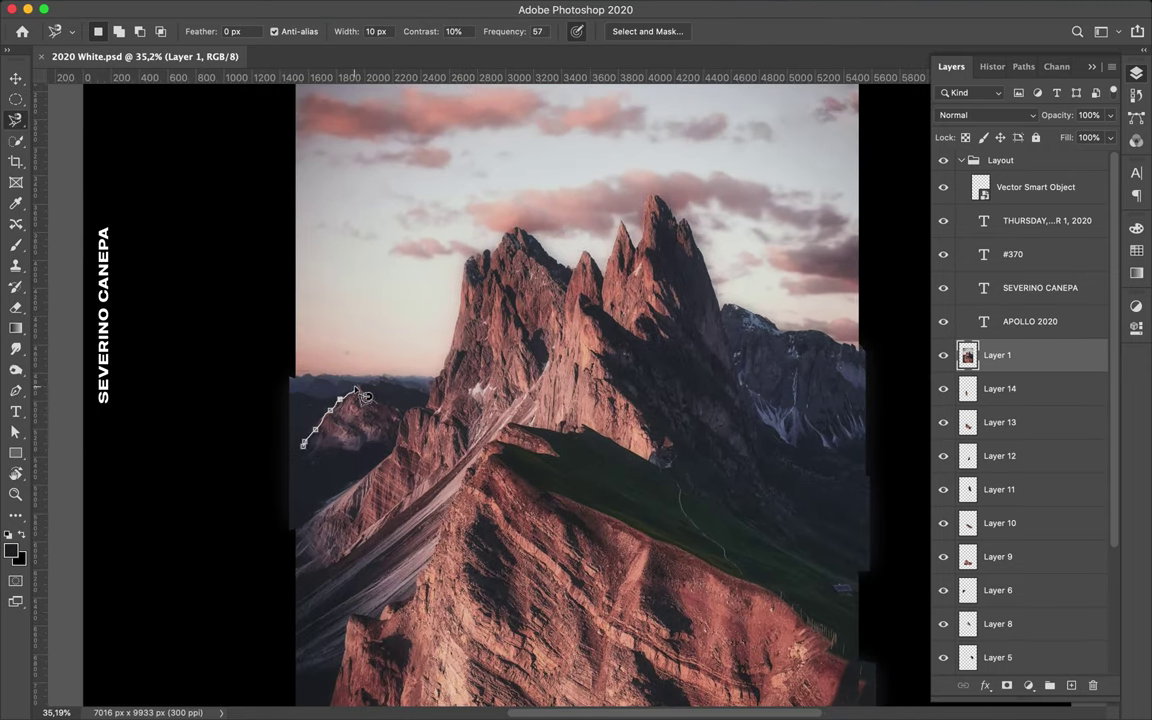
Step: Copy the traced rock to a new layer, place it near the peak, and add a shadow layer
{"action": "left_click", "coordinate": [301, 442]}
{"action": "key", "text": "ctrl+j"}
{"action": "key", "text": "v"}
{"action": "left_click_drag", "start_coordinate": [350, 415], "coordinate": [500, 245]}
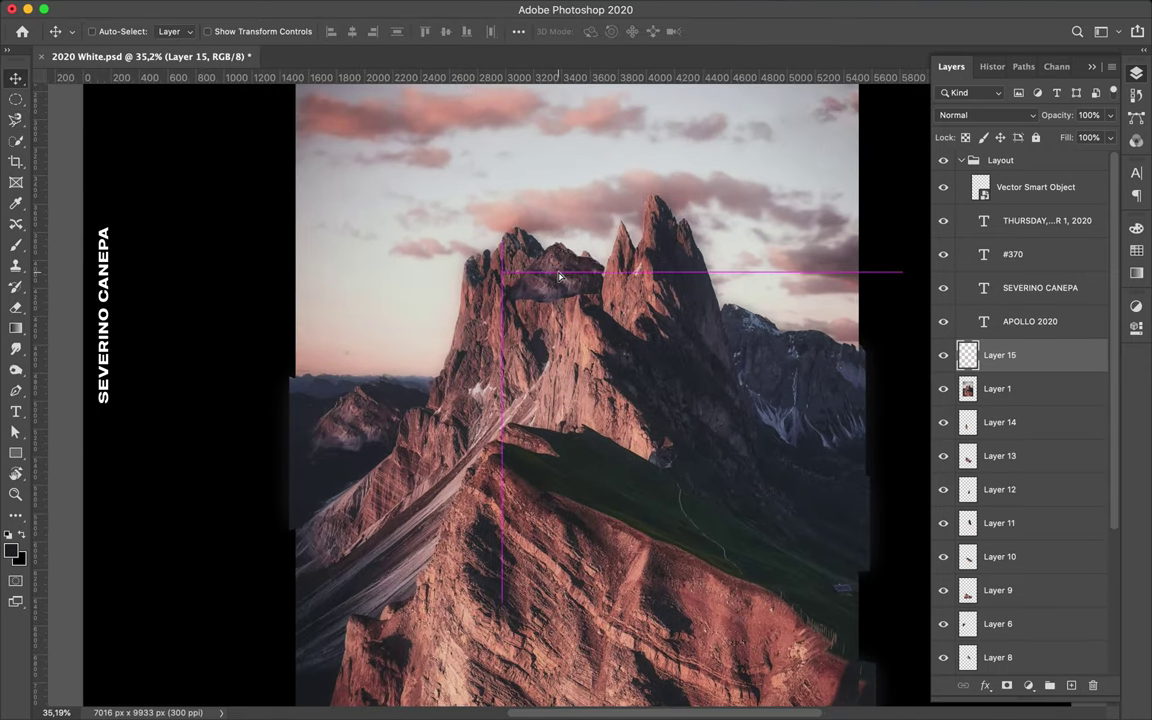
{"action": "key", "text": "ctrl+j"}
{"action": "key", "text": "b"}
{"action": "key", "text": "m"}
Step: Apply Gaussian Blur (85,4) to shadow Layer 16 and stack Layer 15 above it
{"action": "left_click", "coordinate": [375, 9]}
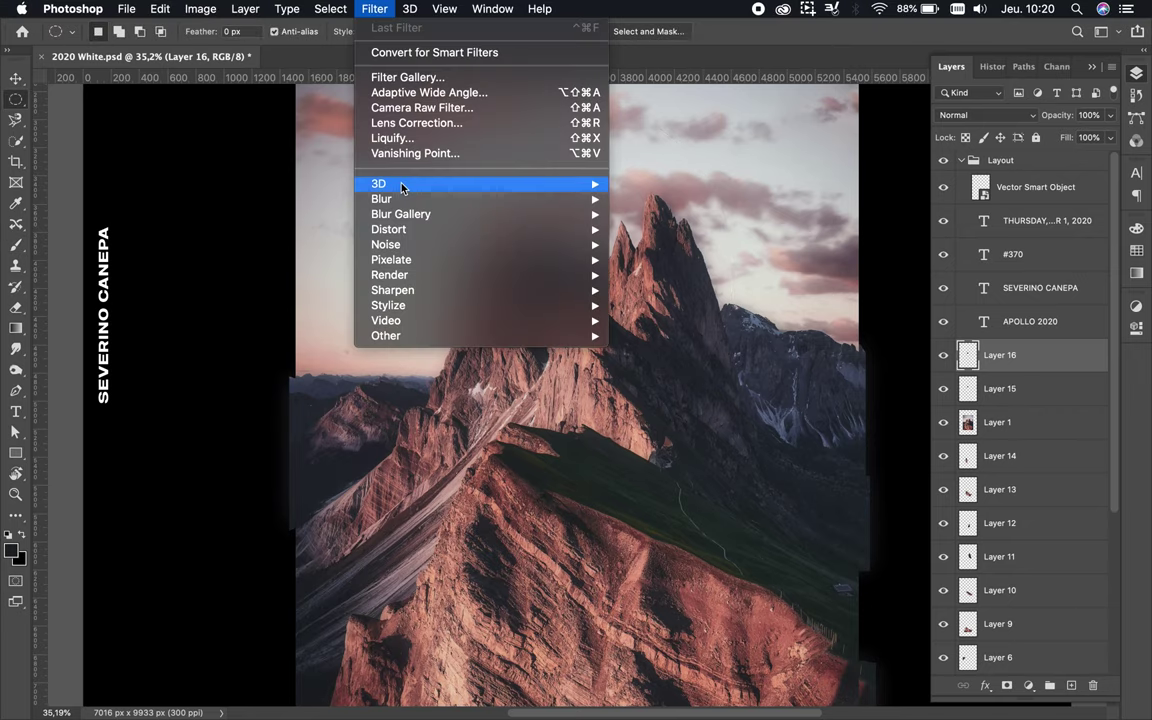
{"action": "left_click", "coordinate": [660, 259]}
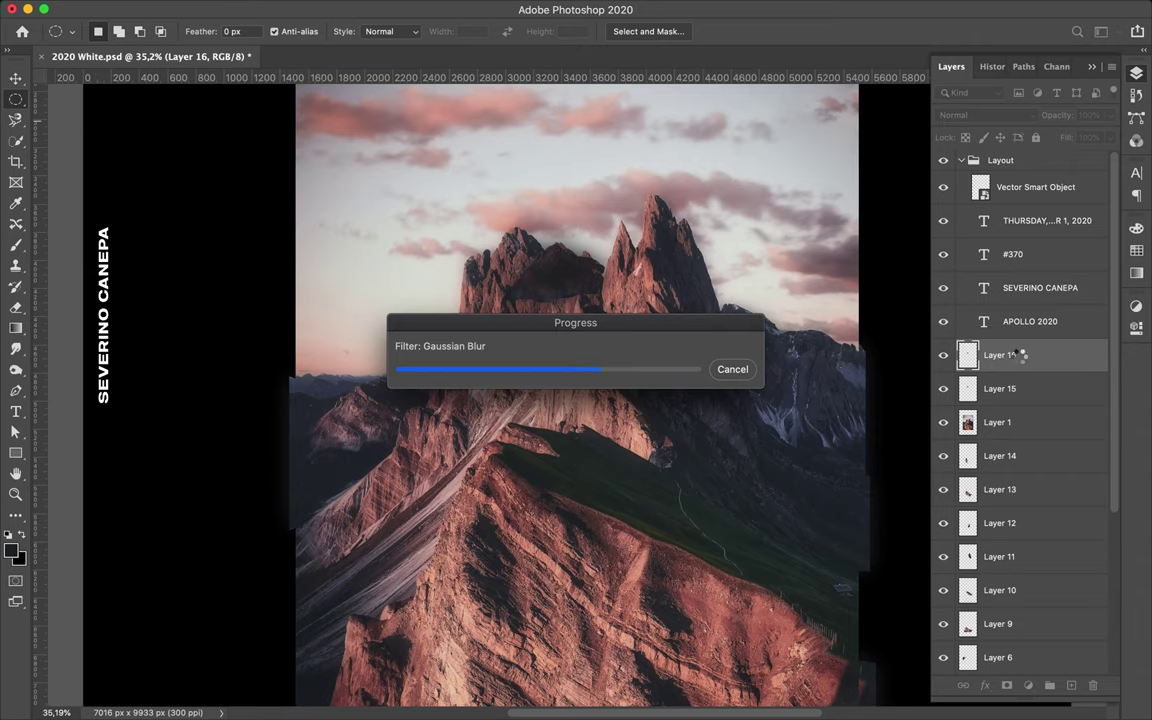
{"action": "left_click", "coordinate": [1010, 390]}
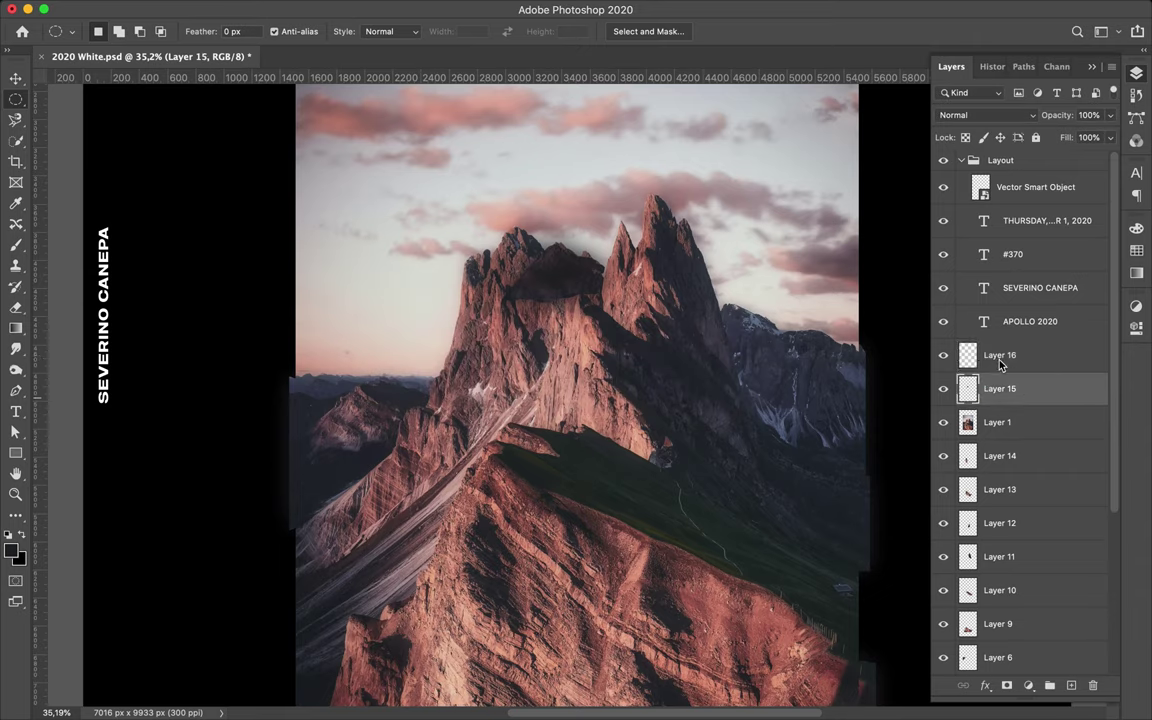
{"action": "double_click", "coordinate": [1000, 355]}
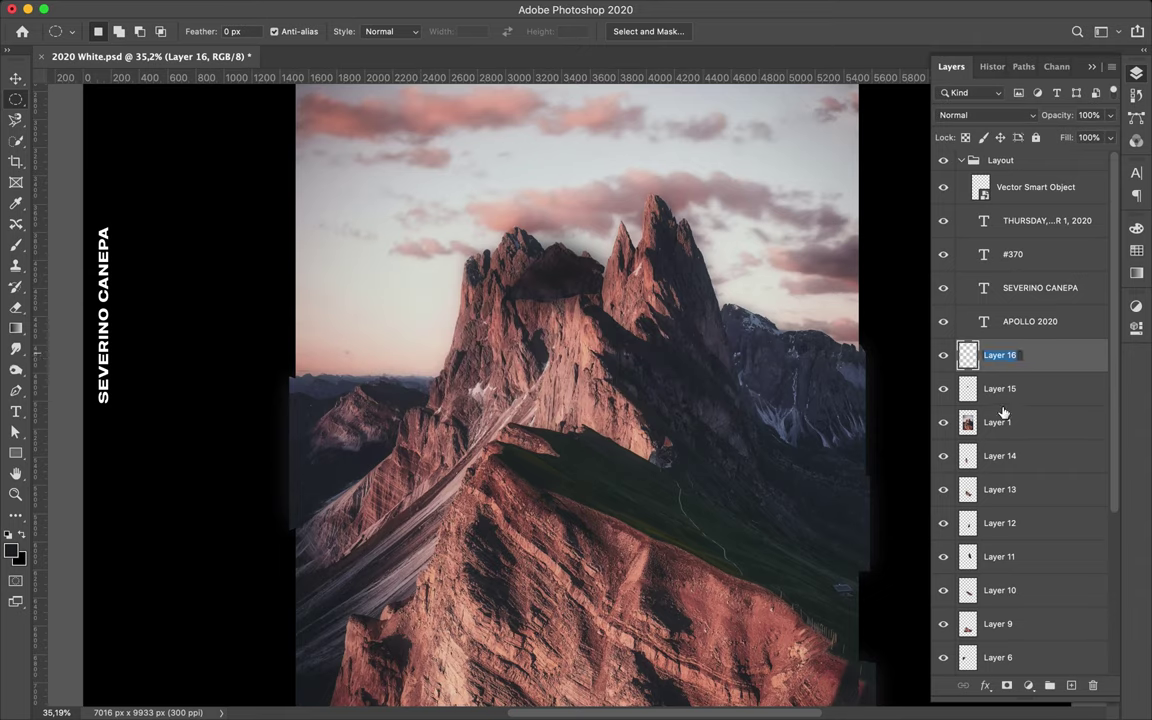
{"action": "mouse_move", "coordinate": [1003, 392]}
{"action": "left_mouse_down"}
{"action": "mouse_move", "coordinate": [1018, 345]}
{"action": "mouse_move", "coordinate": [1003, 408]}
{"action": "left_mouse_up"}
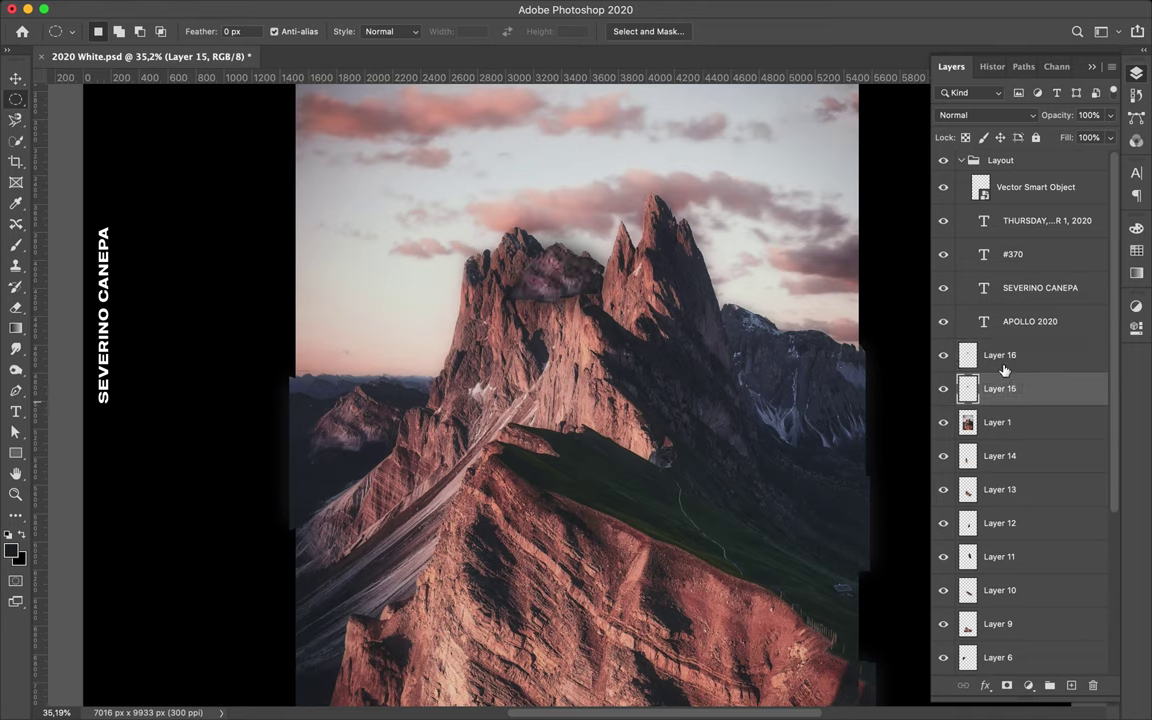
{"action": "left_click", "coordinate": [1015, 358]}
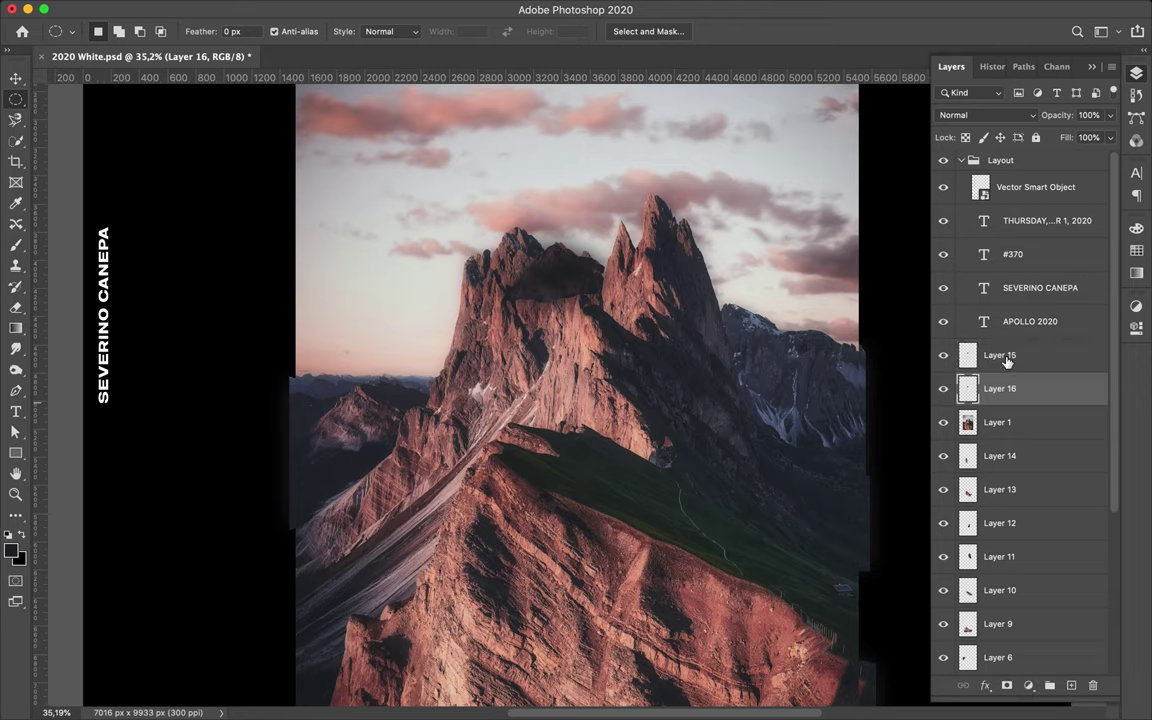
{"action": "left_click_drag", "start_coordinate": [1011, 401], "coordinate": [1006, 362]}
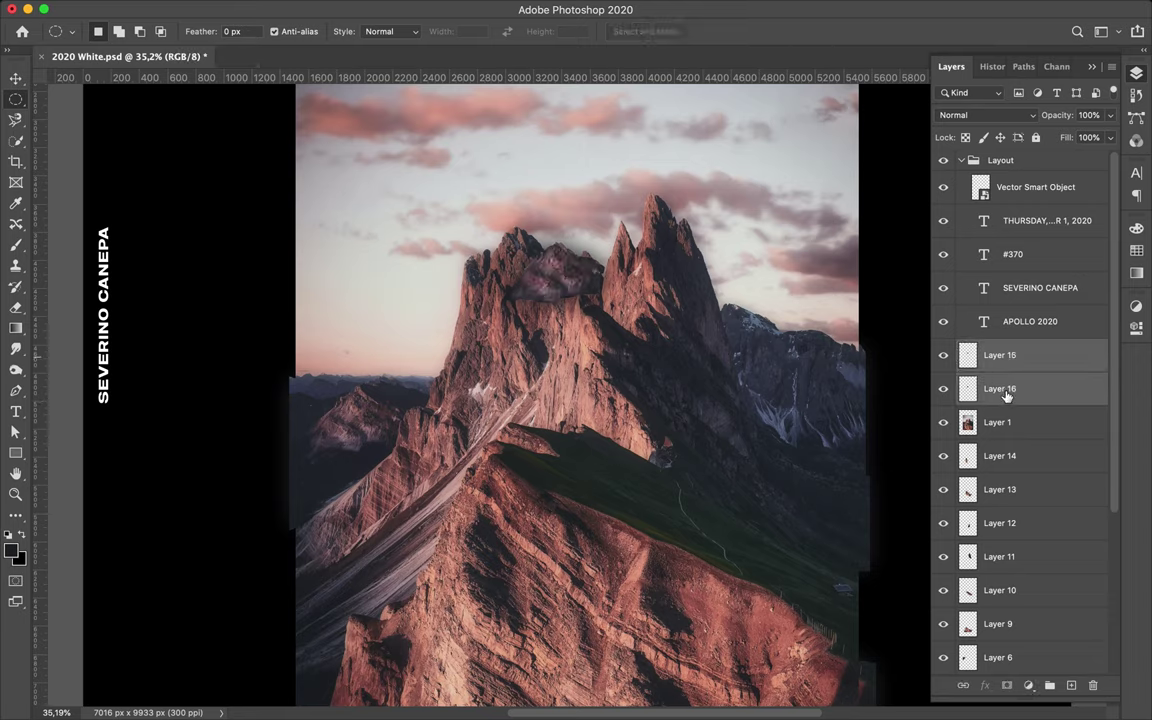
Step: Move the new fragment layer below the photo and spread the rock pieces apart
{"action": "left_click_drag", "start_coordinate": [1050, 354], "coordinate": [1003, 408]}
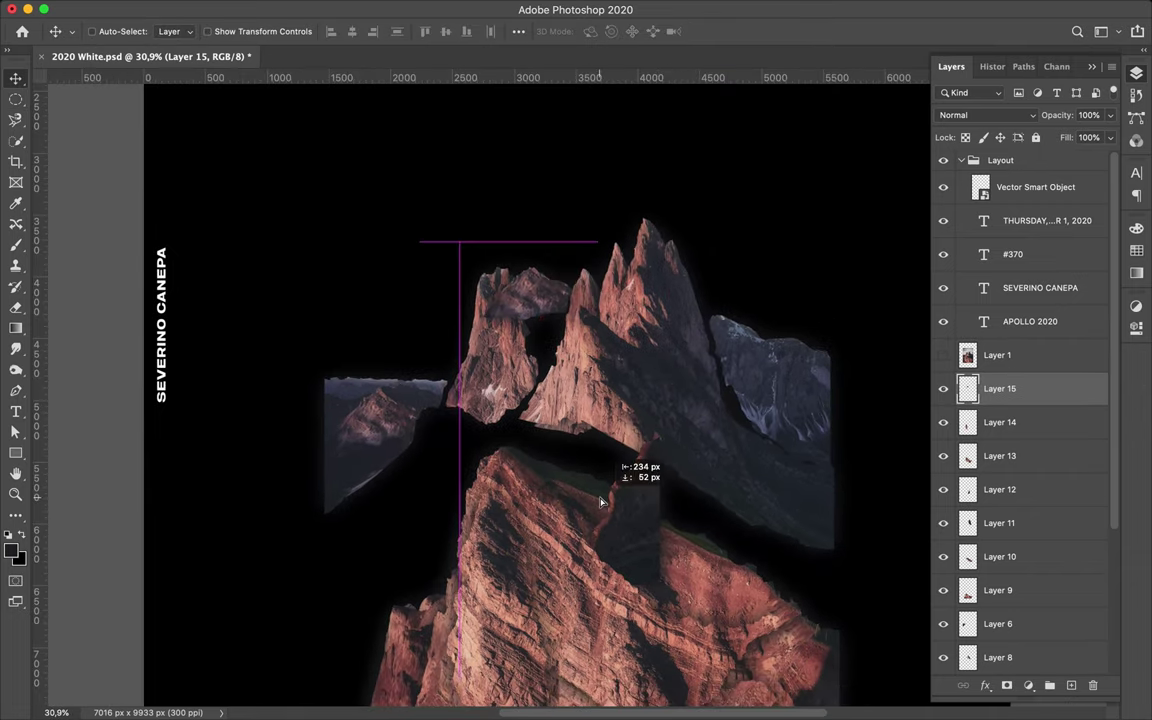
{"action": "left_click_drag", "start_coordinate": [583, 504], "coordinate": [690, 488]}
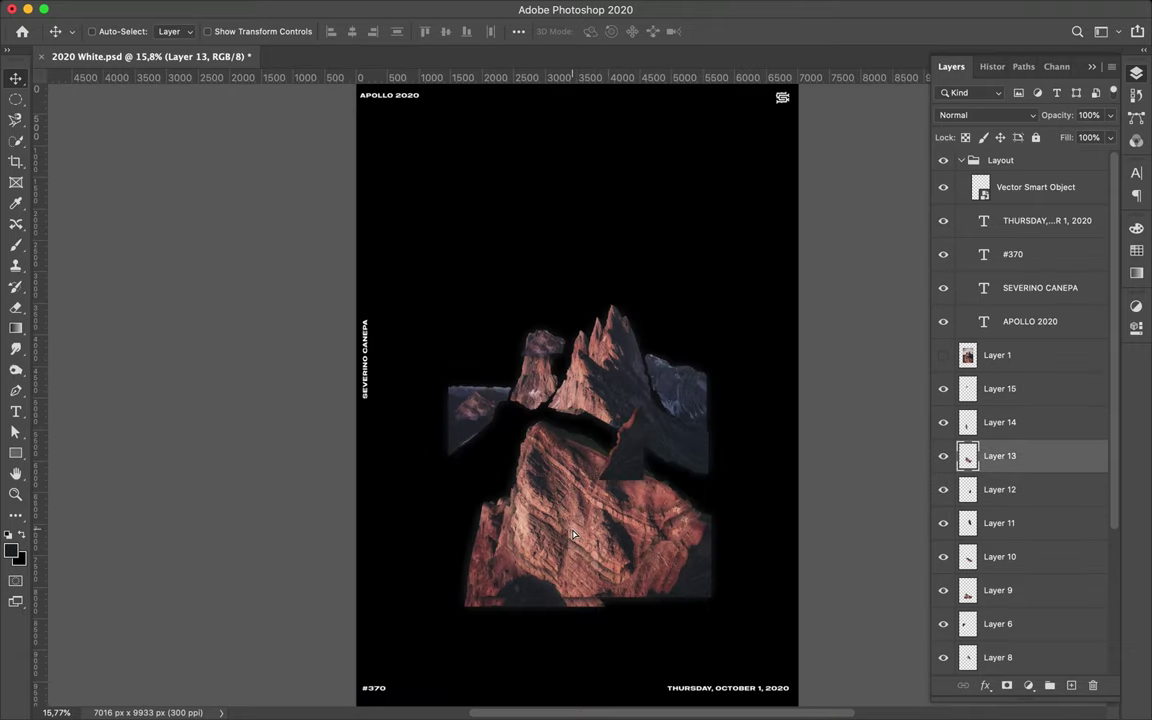
{"action": "left_click_drag", "start_coordinate": [520, 480], "coordinate": [597, 608]}
{"action": "left_click_drag", "start_coordinate": [547, 645], "coordinate": [512, 662]}
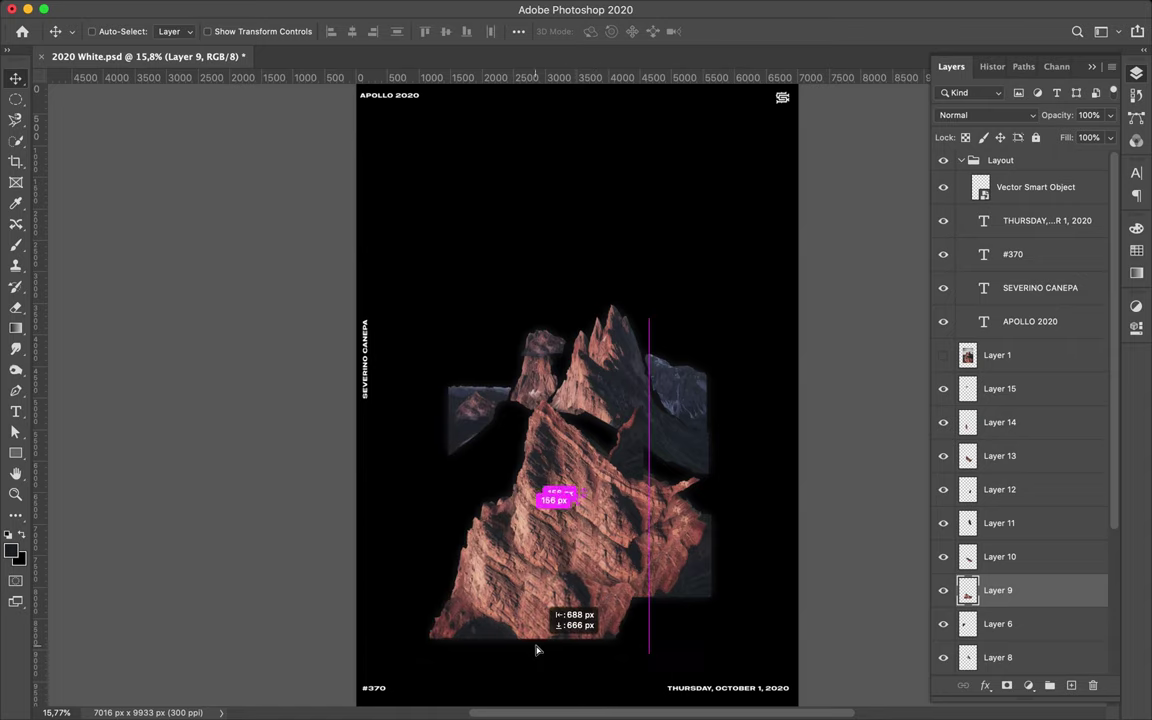
{"action": "left_click_drag", "start_coordinate": [597, 609], "coordinate": [459, 487]}
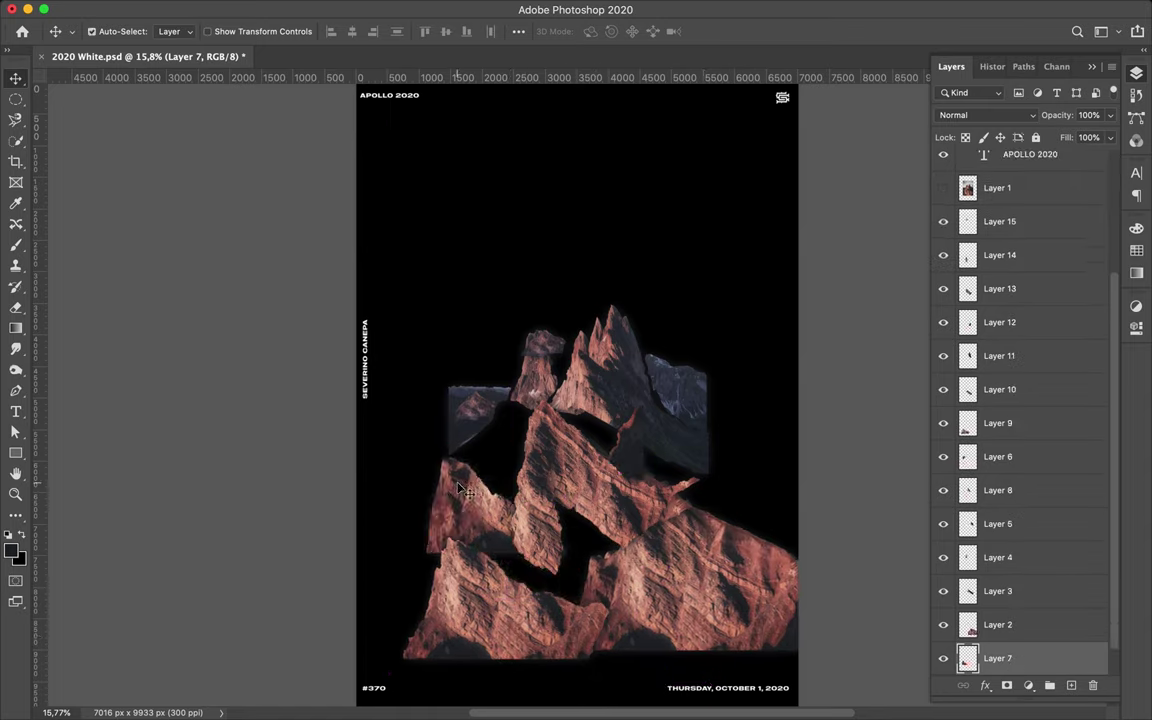
Step: Duplicate the Layer 7 piece upside down at the top and reposition the Layer 13 and 14 pieces
{"action": "left_click_drag", "start_coordinate": [427, 464], "coordinate": [481, 249], "text": "alt"}
{"action": "key", "text": "ctrl+t"}
{"action": "left_click_drag", "start_coordinate": [697, 325], "coordinate": [403, 309]}
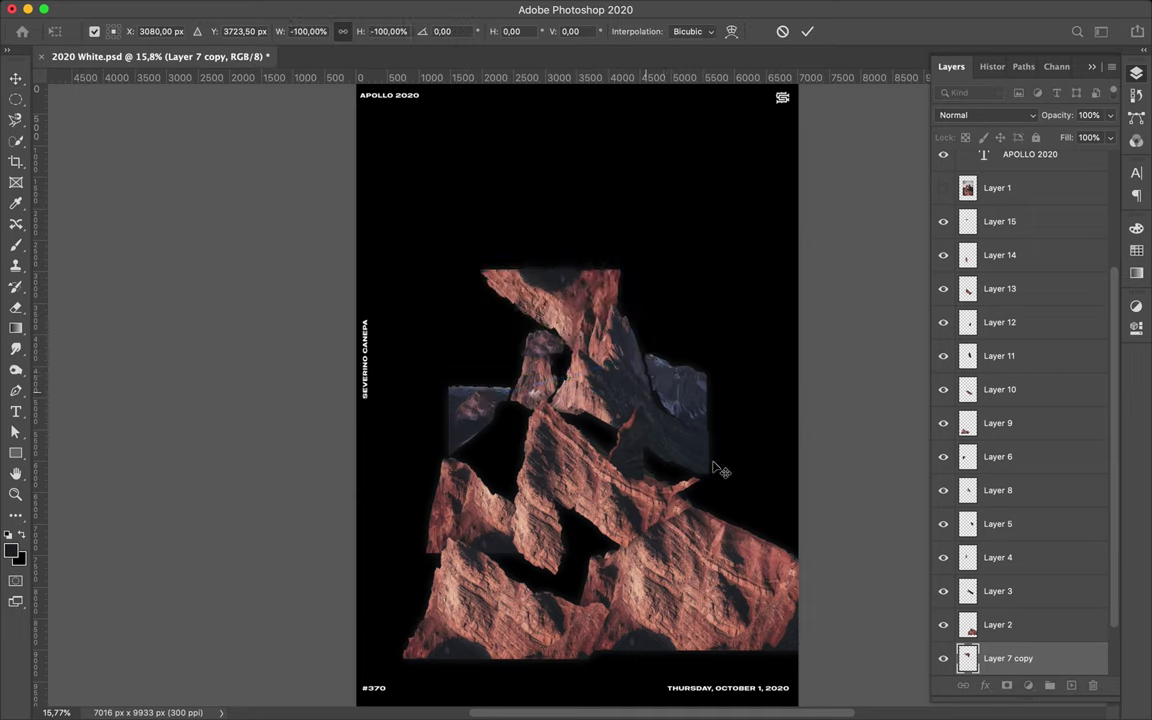
{"action": "key", "text": "Return"}
{"action": "mouse_move", "coordinate": [650, 424]}
{"action": "left_mouse_down"}
{"action": "mouse_move", "coordinate": [547, 609]}
{"action": "mouse_move", "coordinate": [566, 625]}
{"action": "left_mouse_up"}
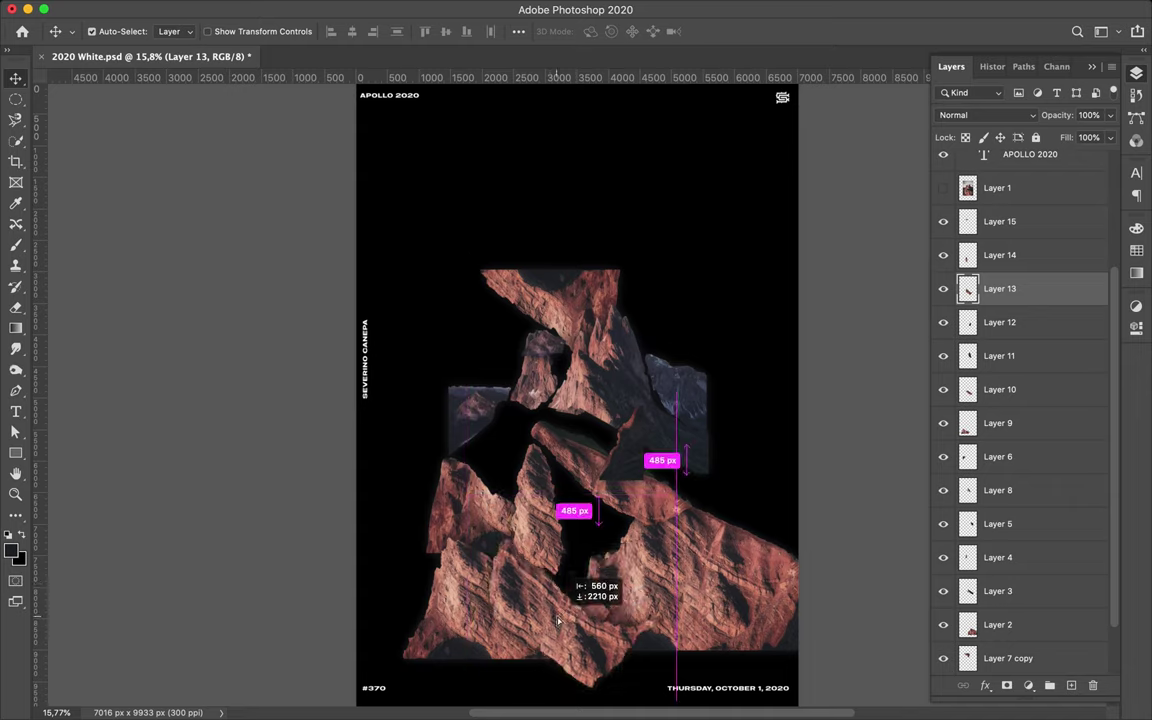
{"action": "mouse_move", "coordinate": [566, 527]}
{"action": "left_mouse_down"}
{"action": "mouse_move", "coordinate": [492, 515]}
{"action": "mouse_move", "coordinate": [497, 530]}
{"action": "left_mouse_up"}
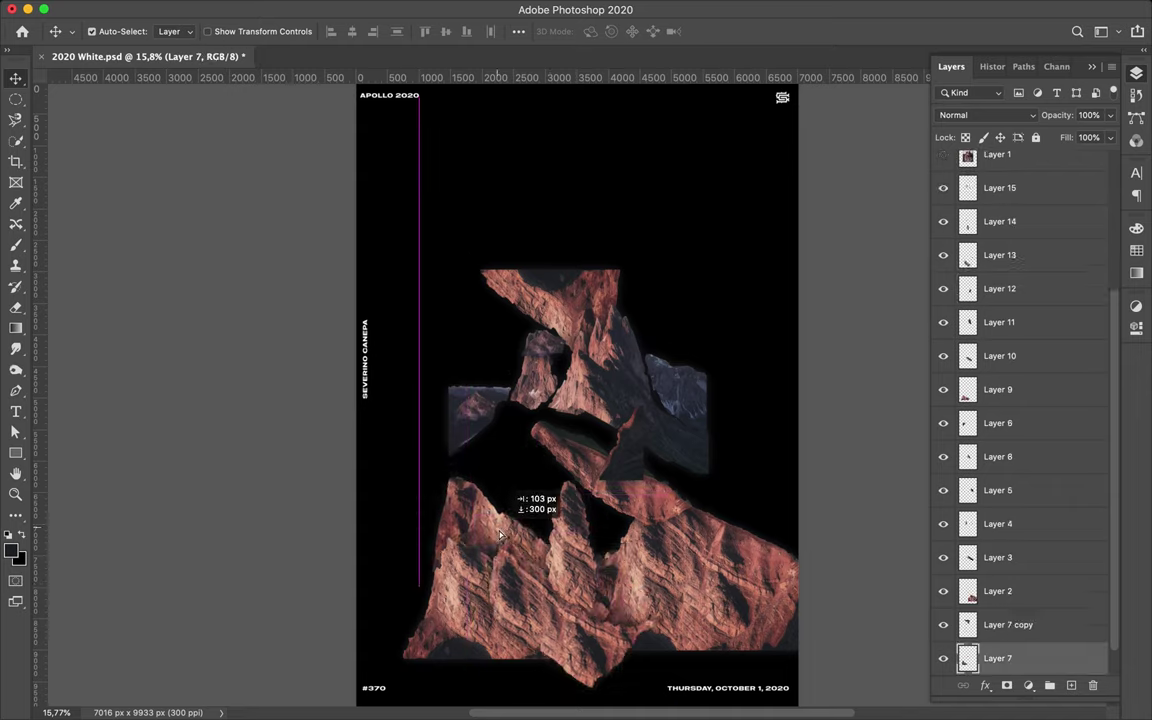
Step: Move the Layer 10 and 11 rocks down, restack Layer 11 above Layer 7 copy, and save
{"action": "left_click", "coordinate": [567, 464]}
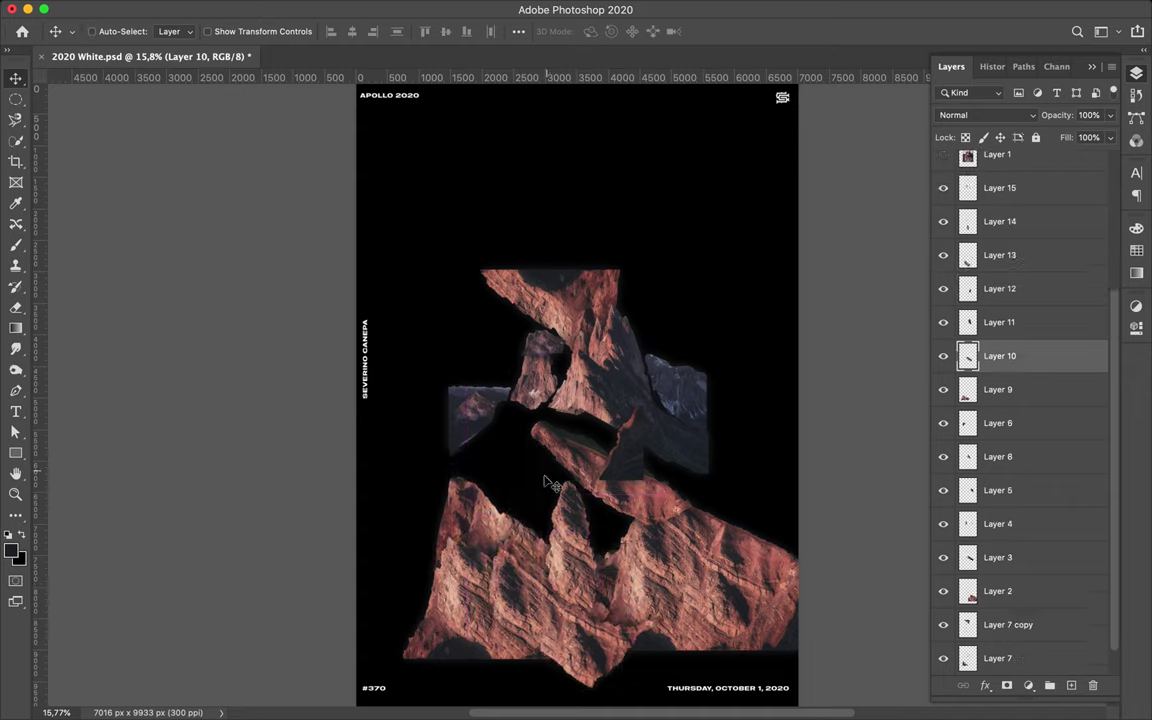
{"action": "mouse_move", "coordinate": [548, 483]}
{"action": "left_mouse_down"}
{"action": "mouse_move", "coordinate": [520, 524]}
{"action": "mouse_move", "coordinate": [556, 490]}
{"action": "left_mouse_up"}
{"action": "left_click_drag", "start_coordinate": [605, 362], "coordinate": [612, 462]}
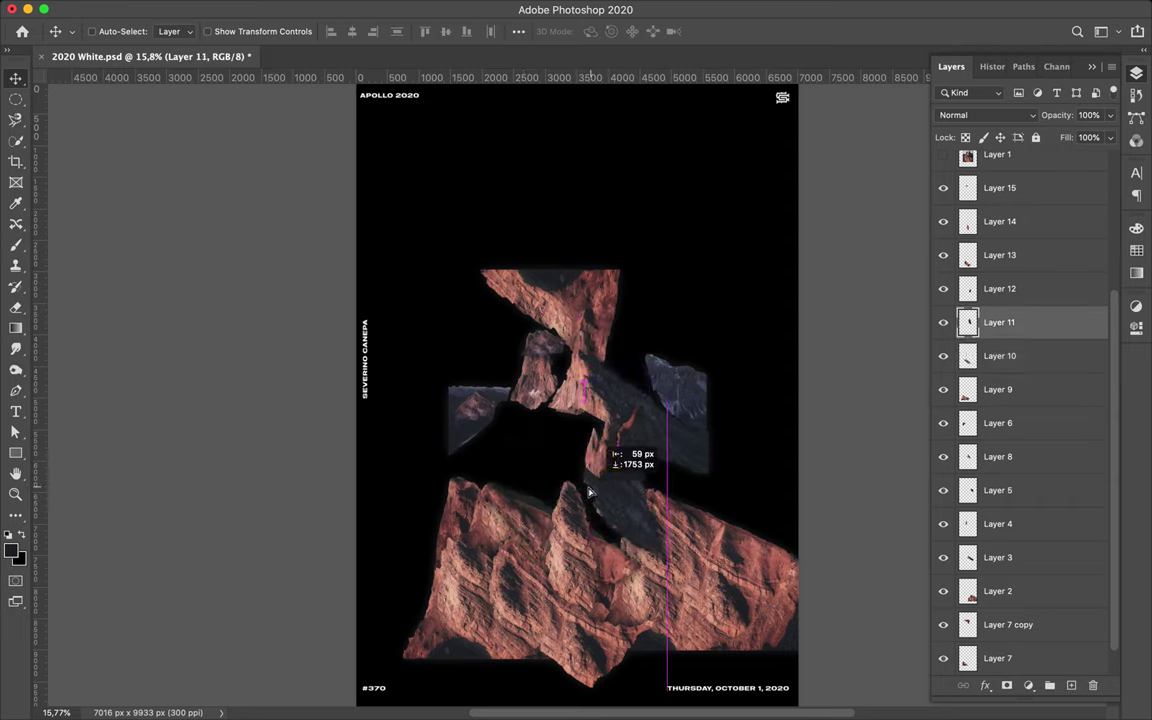
{"action": "left_click_drag", "start_coordinate": [1028, 336], "coordinate": [1016, 440]}
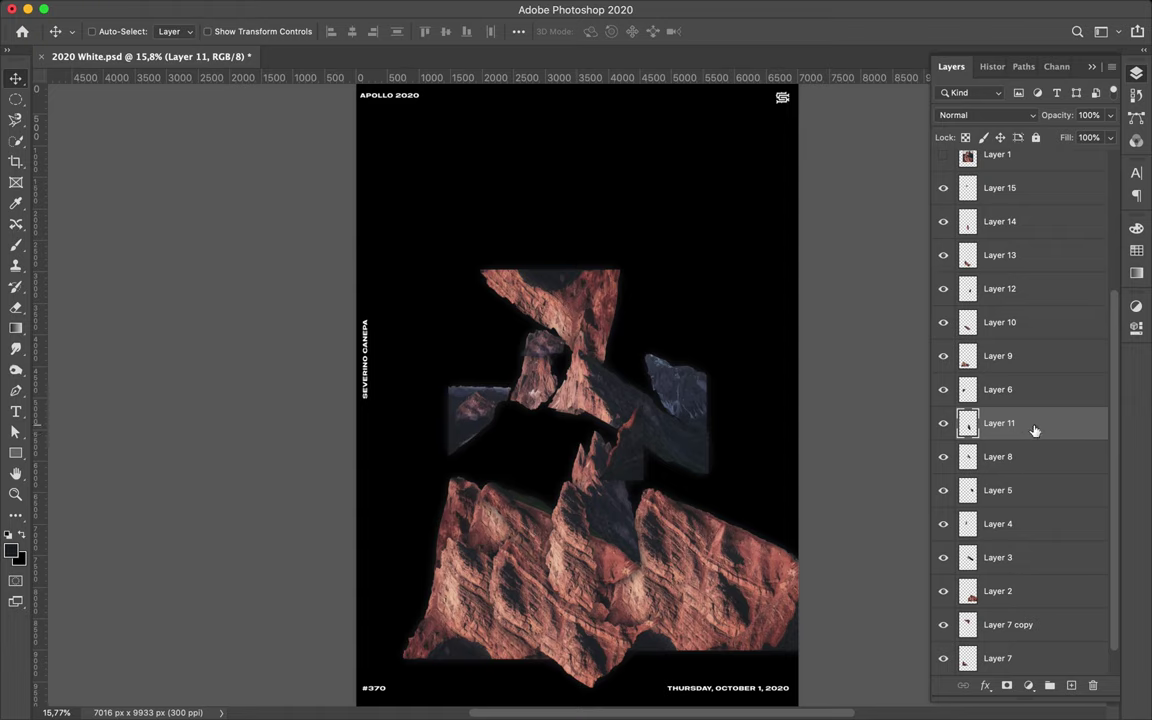
{"action": "left_click_drag", "start_coordinate": [1034, 430], "coordinate": [1030, 605]}
{"action": "key", "text": "ctrl+s"}
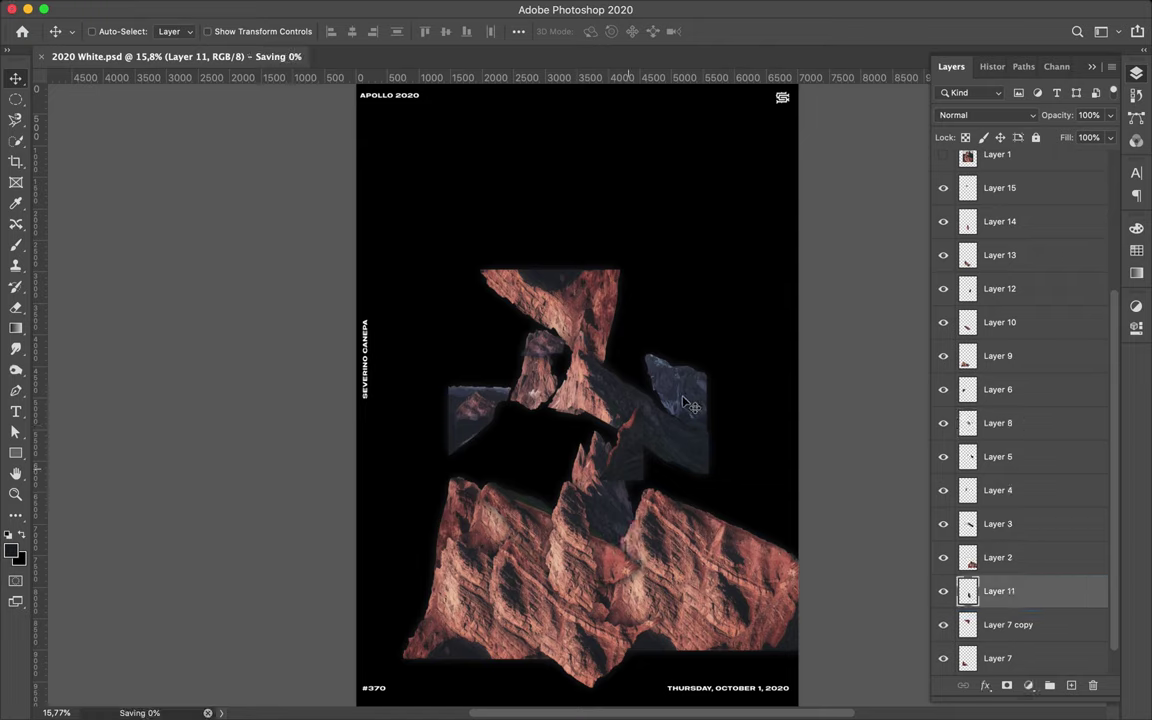
Step: Reposition the Layer 8, 6 and 3 rocks, moving Layers 6 and 3 lower in the stack
{"action": "left_click", "coordinate": [565, 434], "text": "ctrl"}
{"action": "left_click_drag", "start_coordinate": [549, 460], "coordinate": [480, 416]}
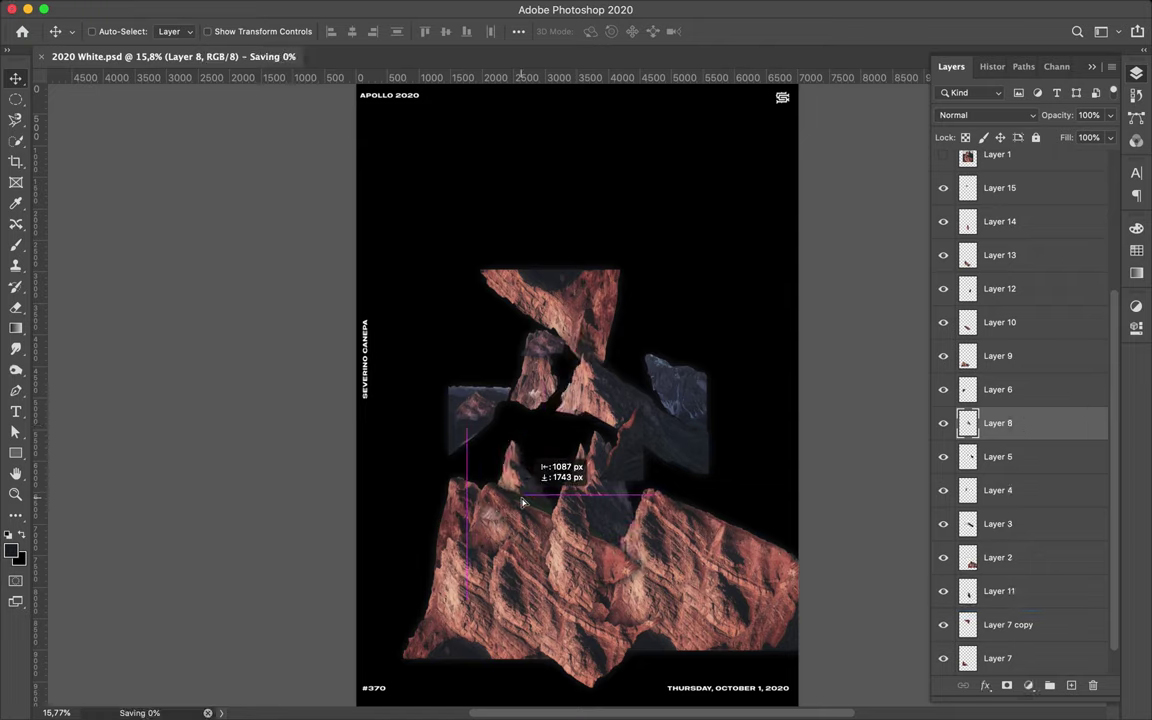
{"action": "left_click", "coordinate": [485, 418], "text": "ctrl"}
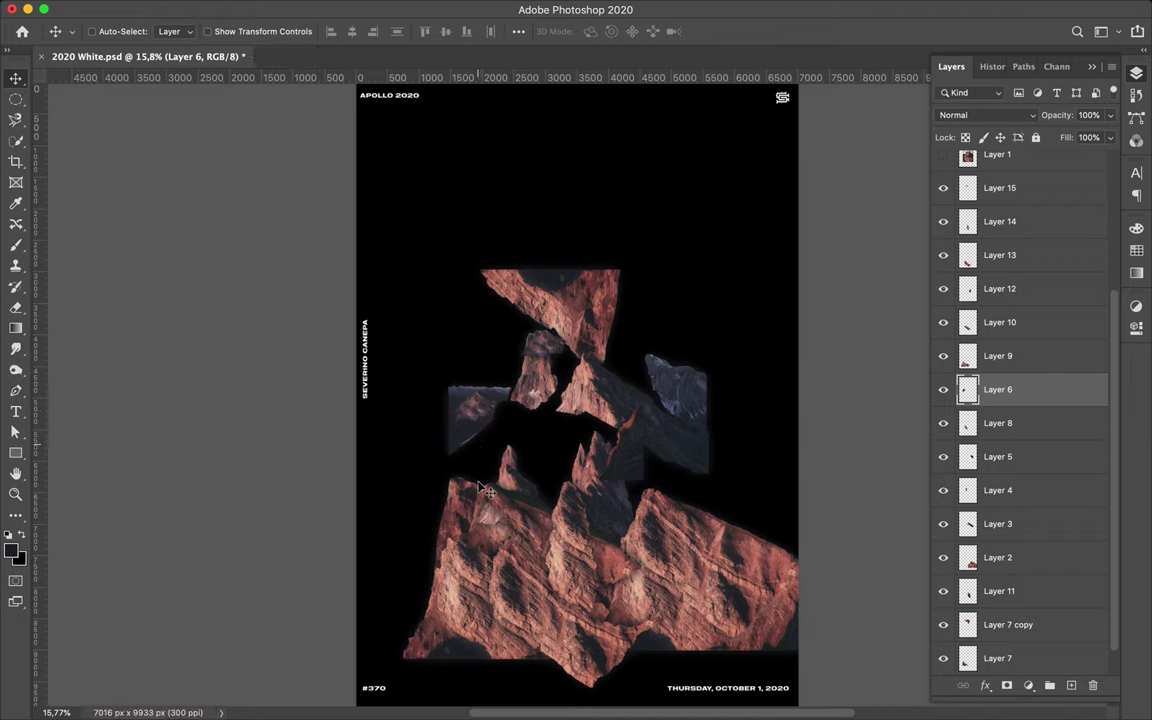
{"action": "left_click_drag", "start_coordinate": [483, 488], "coordinate": [480, 561]}
{"action": "left_click_drag", "start_coordinate": [998, 389], "coordinate": [1005, 645]}
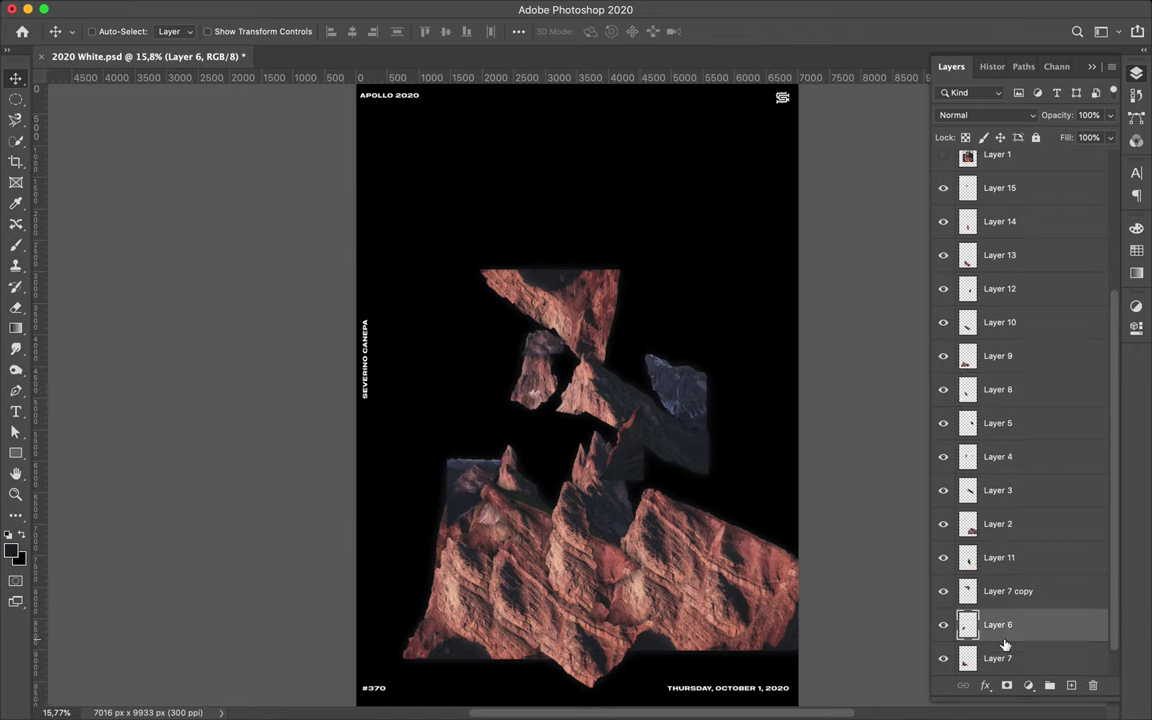
{"action": "scroll", "coordinate": [1022, 592], "scroll_direction": "down", "scroll_amount": 1}
{"action": "left_click_drag", "start_coordinate": [1023, 591], "coordinate": [1027, 631]}
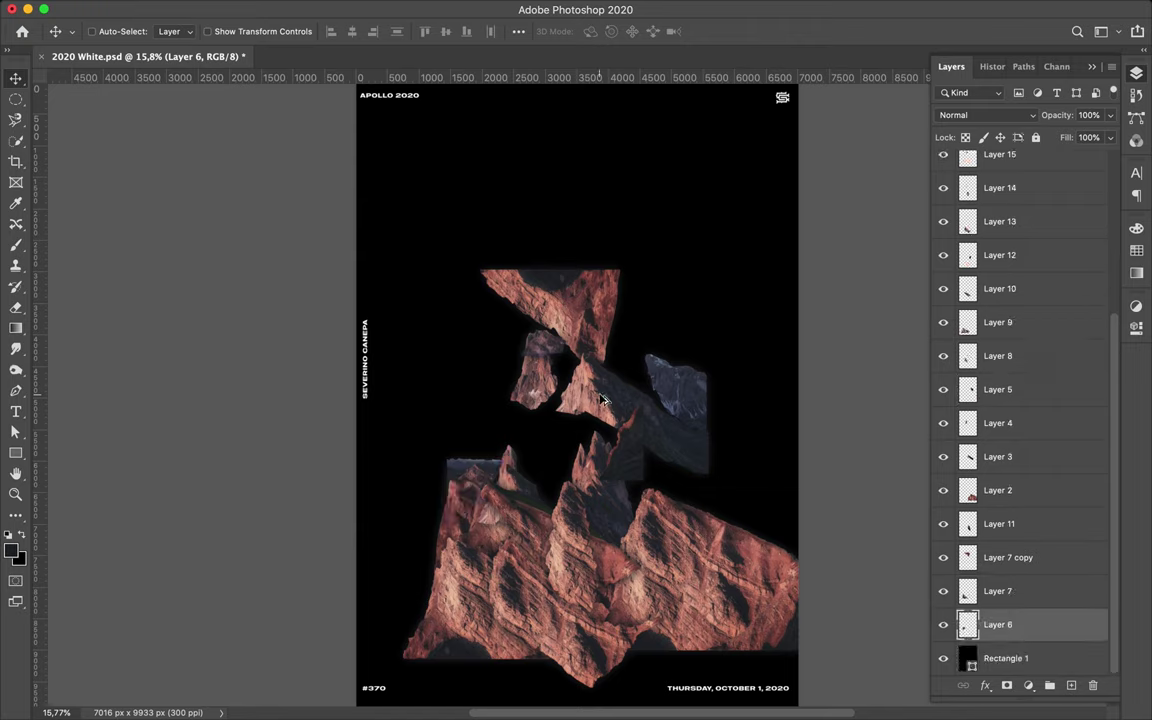
{"action": "left_click_drag", "start_coordinate": [603, 400], "coordinate": [605, 460]}
{"action": "left_click_drag", "start_coordinate": [1044, 457], "coordinate": [1033, 630]}
Step: Lower the Layer 4 and 5 rocks and restack Layers 5 and 12 between Layer 6 and Layer 4
{"action": "left_click", "coordinate": [998, 423]}
{"action": "left_click_drag", "start_coordinate": [535, 370], "coordinate": [540, 440]}
{"action": "mouse_move", "coordinate": [998, 423]}
{"action": "left_mouse_down"}
{"action": "mouse_move", "coordinate": [1025, 523]}
{"action": "mouse_move", "coordinate": [1020, 607]}
{"action": "left_mouse_up"}
{"action": "left_click", "coordinate": [998, 389]}
{"action": "mouse_move", "coordinate": [669, 392]}
{"action": "left_mouse_down"}
{"action": "mouse_move", "coordinate": [678, 472]}
{"action": "mouse_move", "coordinate": [638, 507]}
{"action": "left_mouse_up"}
{"action": "left_click_drag", "start_coordinate": [1000, 255], "coordinate": [993, 406]}
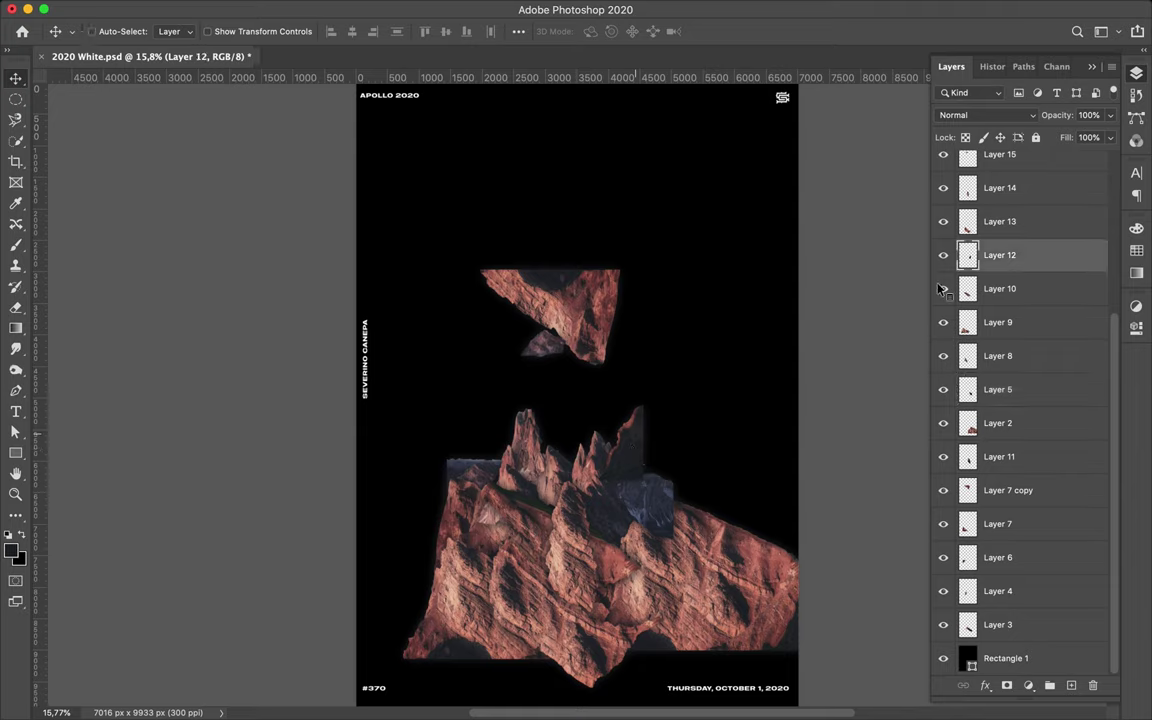
{"action": "left_click", "coordinate": [1032, 366], "text": "shift"}
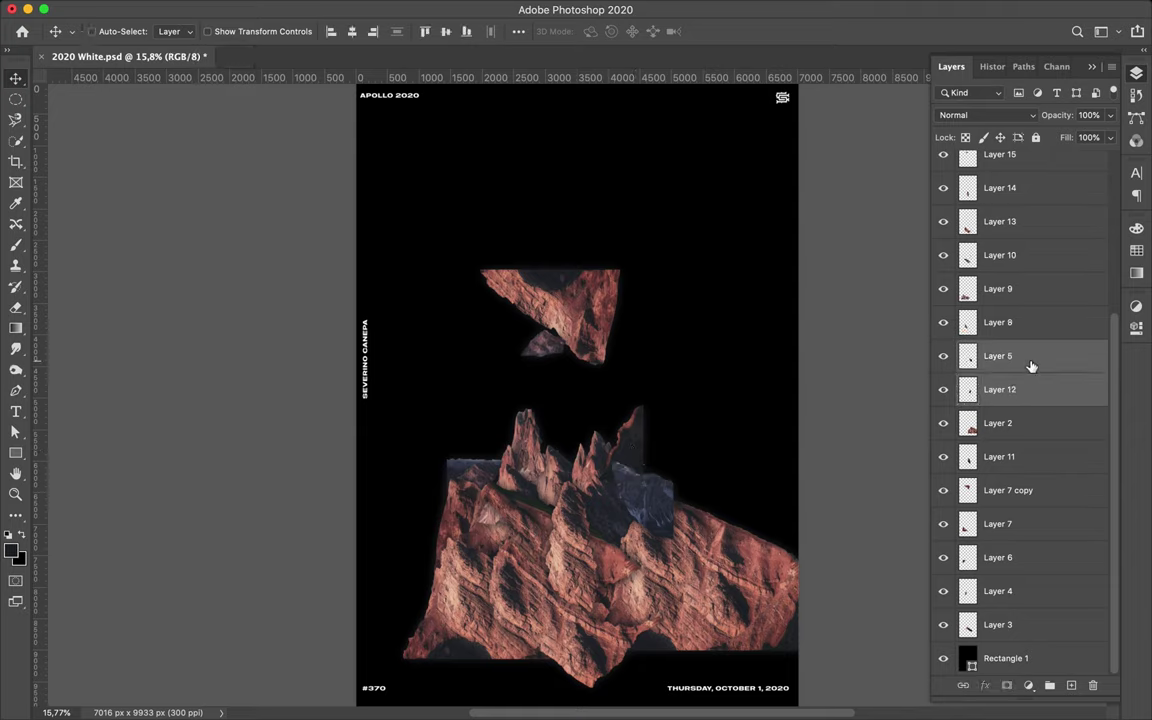
{"action": "left_click_drag", "start_coordinate": [1031, 580], "coordinate": [1031, 581]}
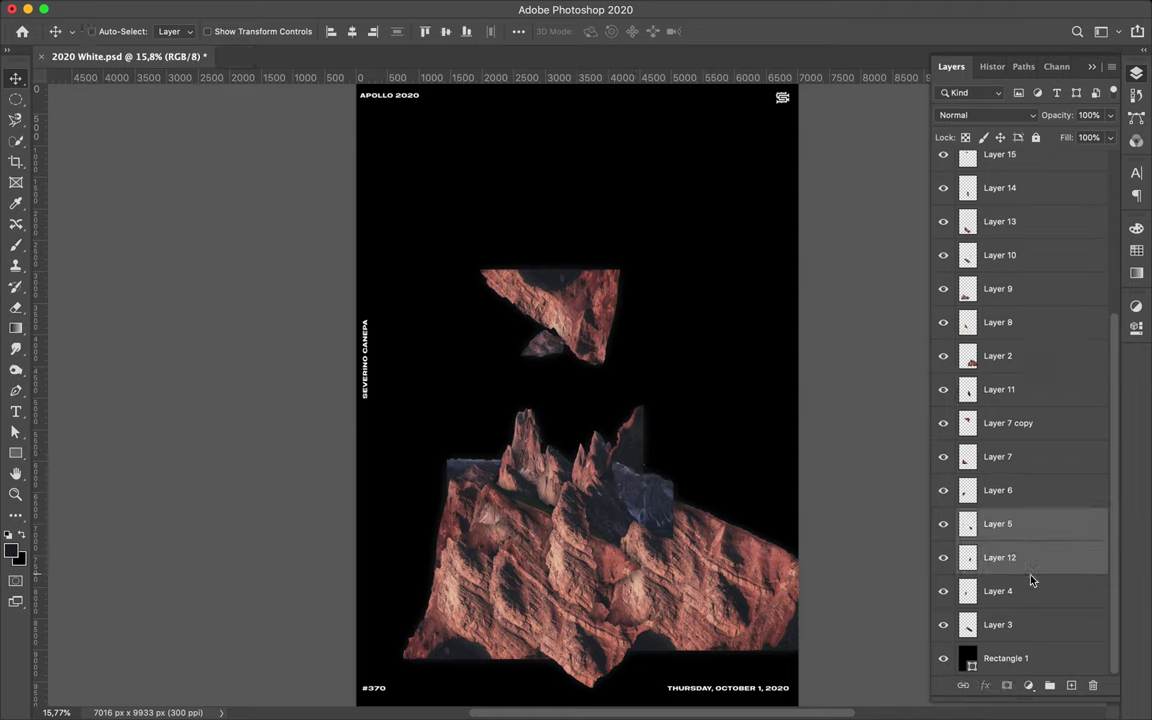
Step: Rotate the upper Layer 7 copy rock 180° to turn it upright
{"action": "left_click", "coordinate": [591, 307]}
{"action": "key", "text": "ctrl+t"}
{"action": "mouse_move", "coordinate": [655, 244]}
{"action": "left_mouse_down"}
{"action": "mouse_move", "coordinate": [437, 347]}
{"action": "mouse_move", "coordinate": [455, 410]}
{"action": "left_mouse_up"}
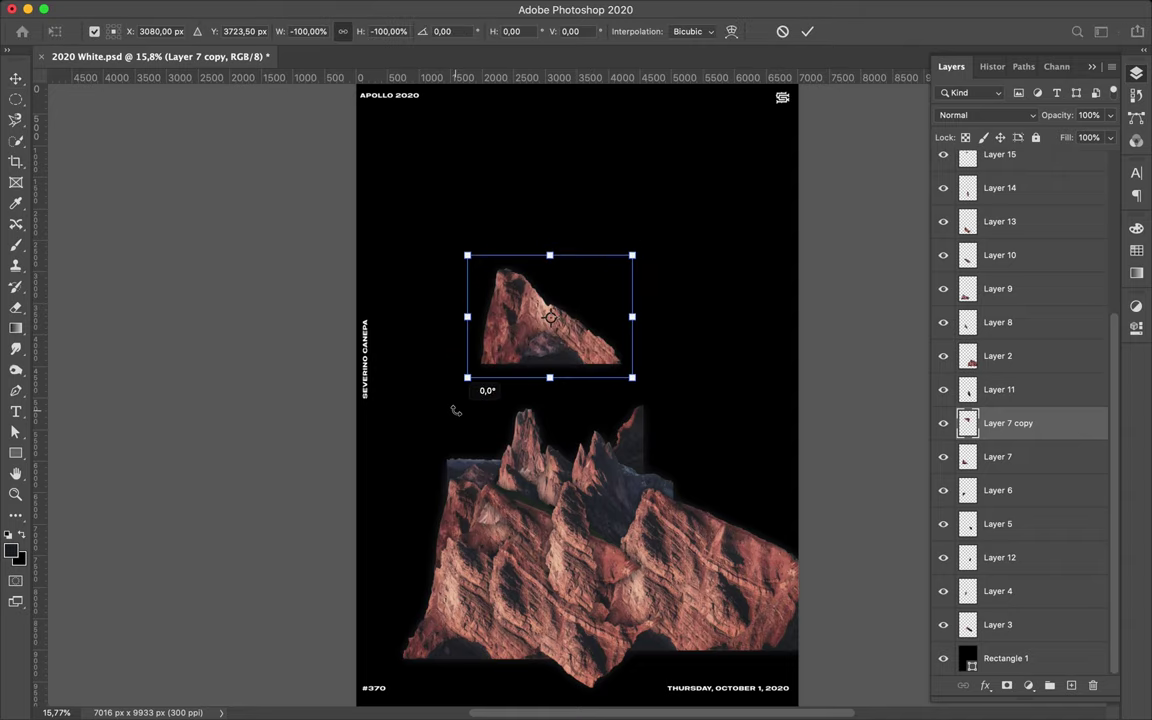
Step: Flip the upper Layer 7 copy rock horizontally and move it down onto the mountain and lower in the stack
{"action": "key", "text": "Return"}
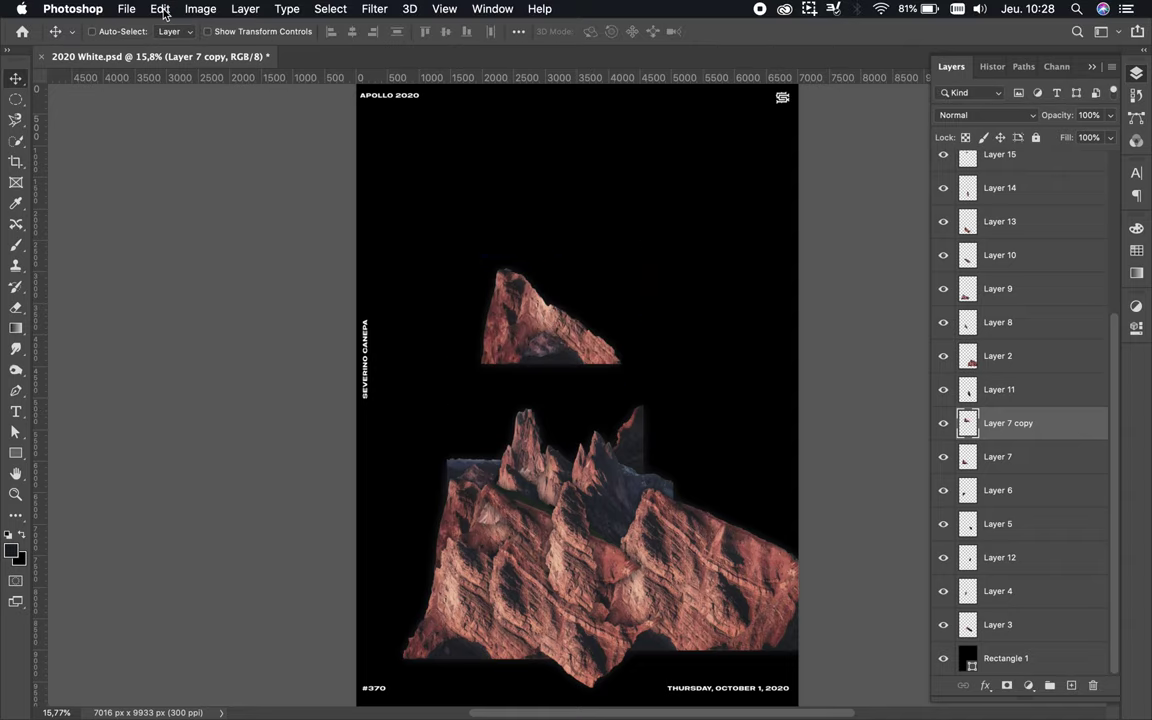
{"action": "left_click", "coordinate": [160, 8]}
{"action": "left_click", "coordinate": [441, 631]}
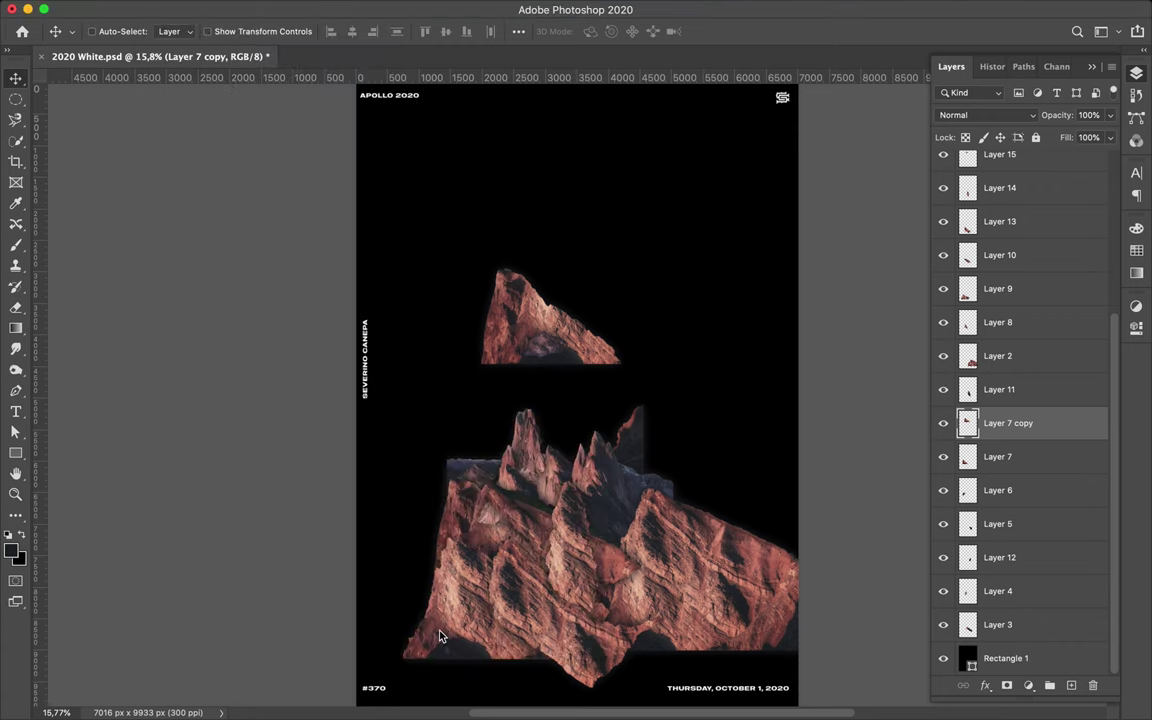
{"action": "left_click_drag", "start_coordinate": [485, 325], "coordinate": [655, 445]}
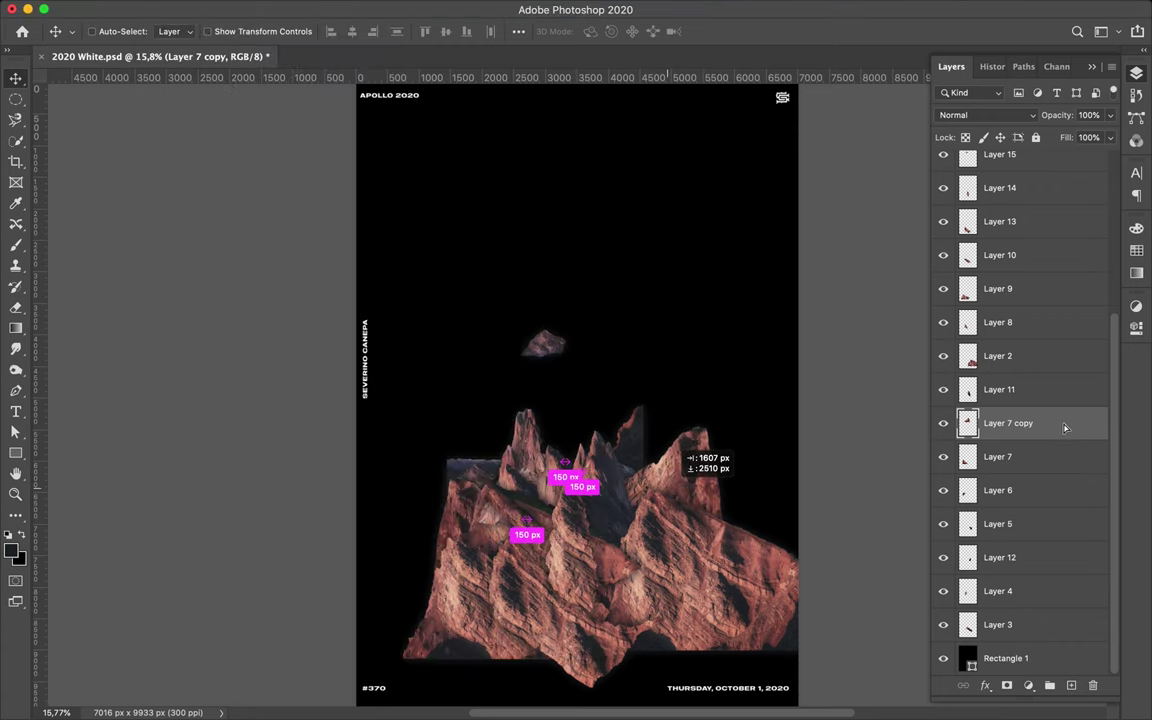
{"action": "left_click_drag", "start_coordinate": [1040, 425], "coordinate": [1038, 603]}
Step: Duplicate and horizontally flip the Layer 13 piece, then sink a small floating fragment into the mountain
{"action": "left_click_drag", "start_coordinate": [496, 429], "coordinate": [447, 387]}
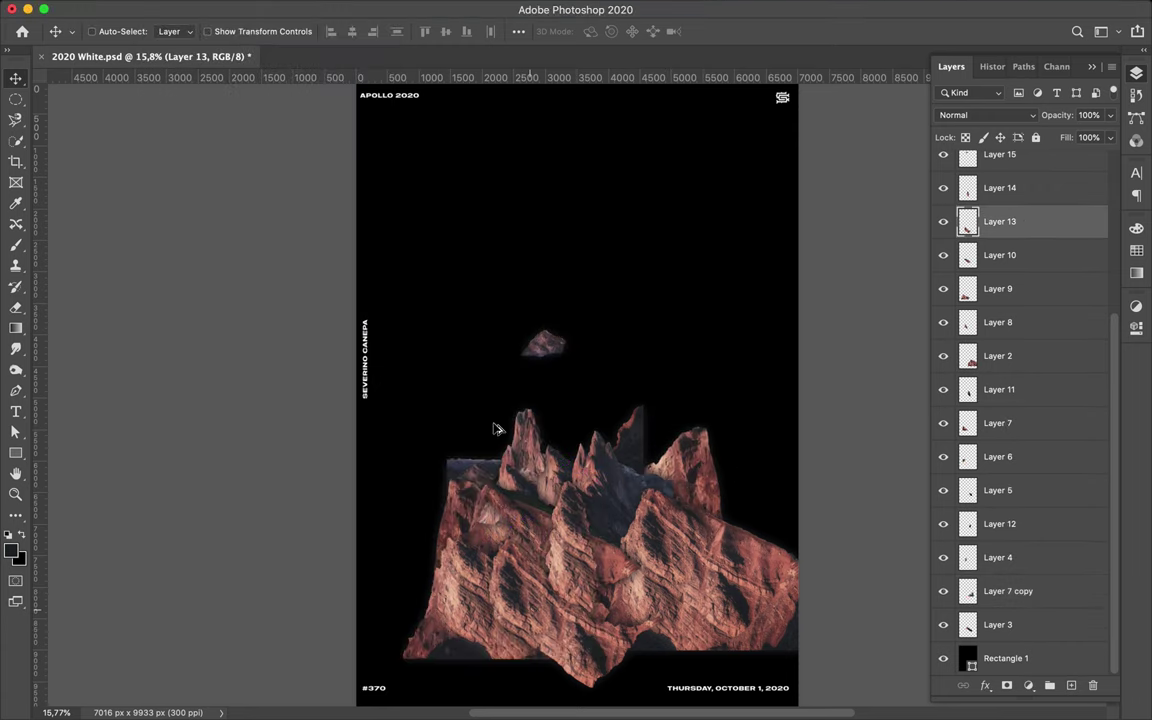
{"action": "left_click_drag", "start_coordinate": [1000, 221], "coordinate": [967, 612]}
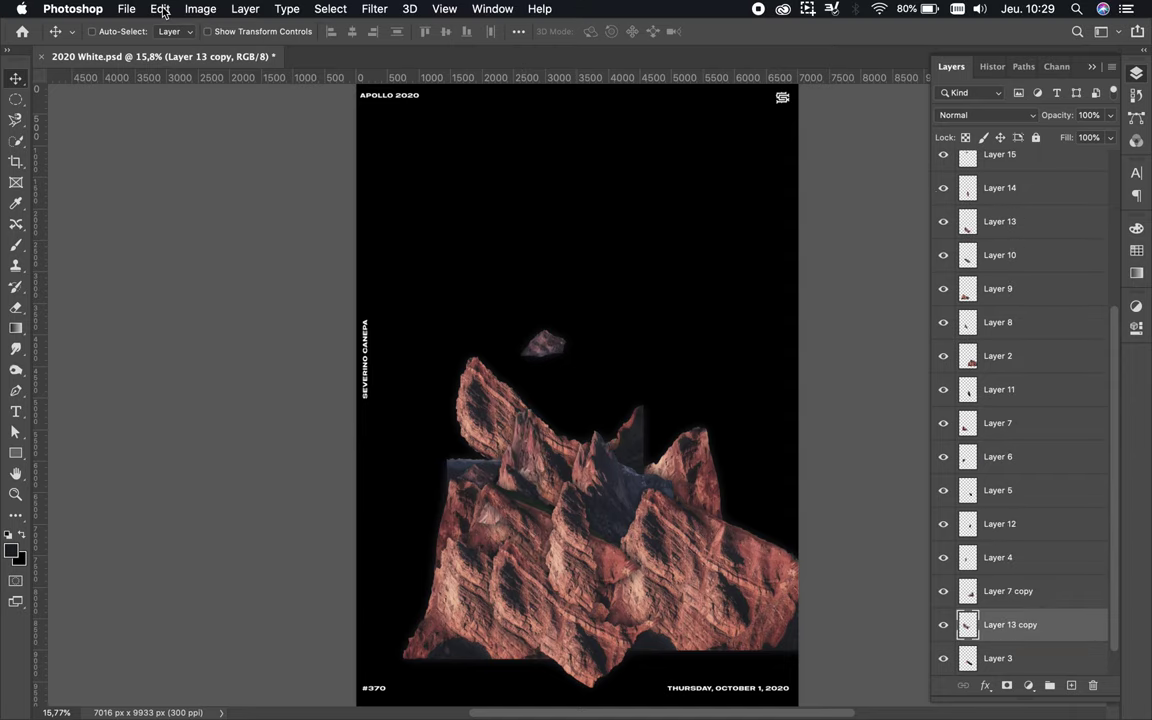
{"action": "left_click", "coordinate": [162, 12]}
{"action": "left_click", "coordinate": [470, 628]}
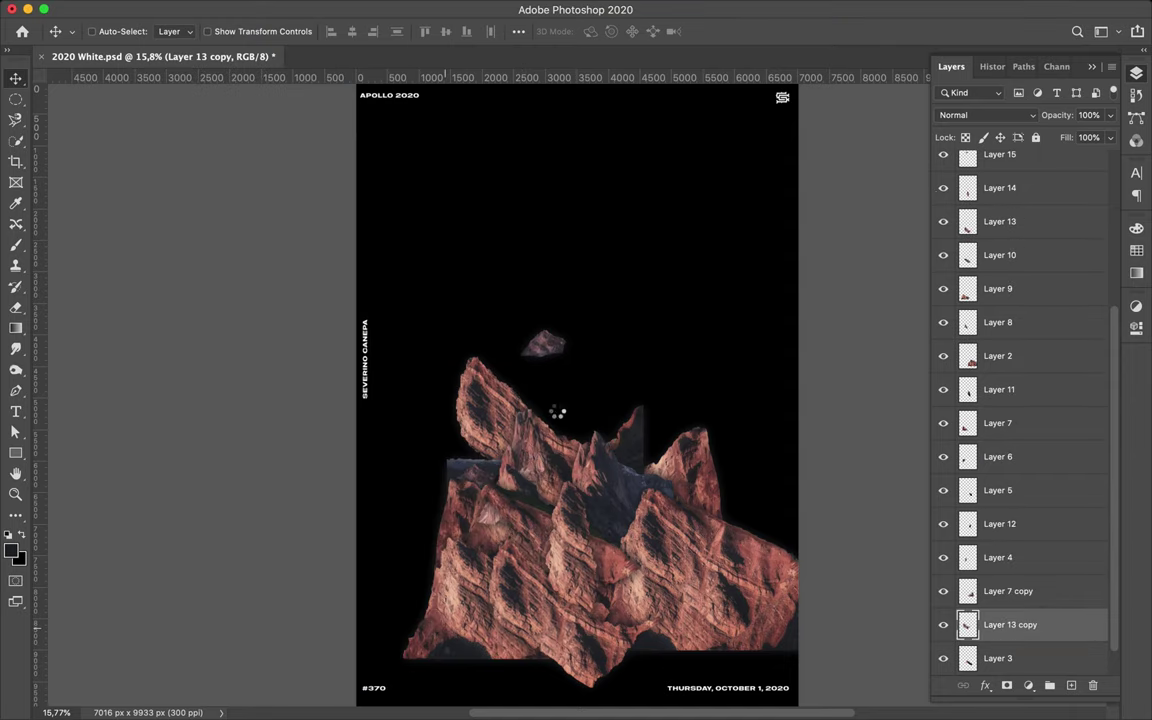
{"action": "left_click_drag", "start_coordinate": [514, 445], "coordinate": [655, 420]}
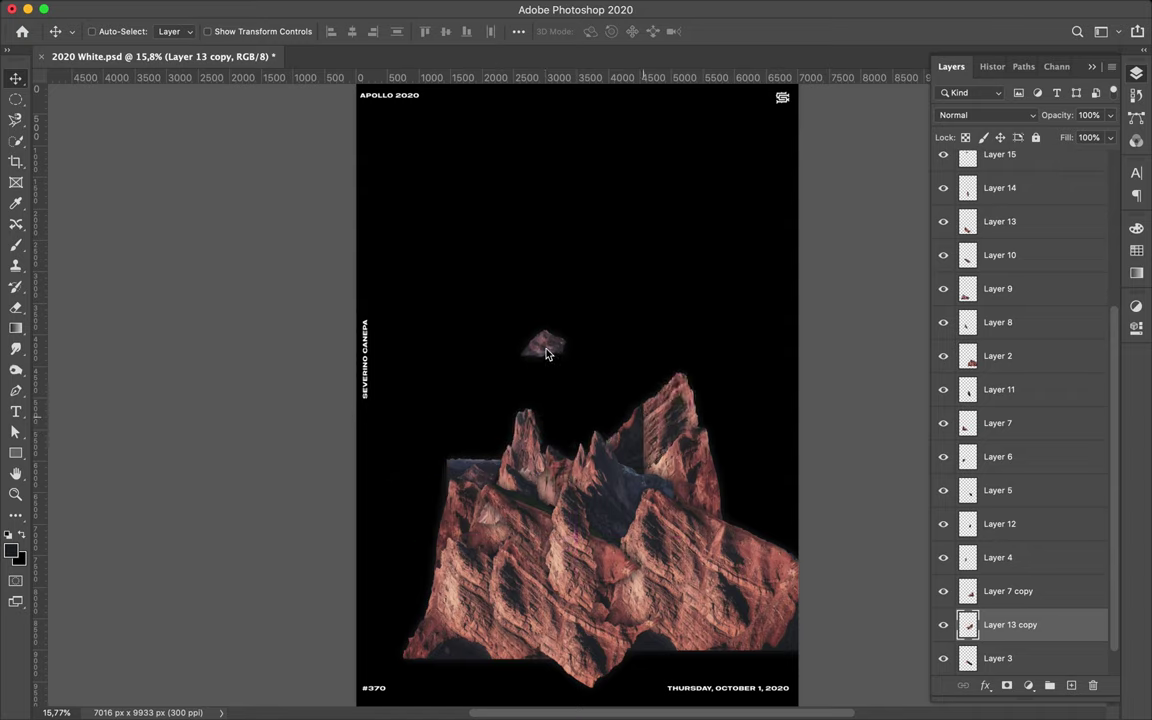
{"action": "left_click_drag", "start_coordinate": [553, 355], "coordinate": [537, 522]}
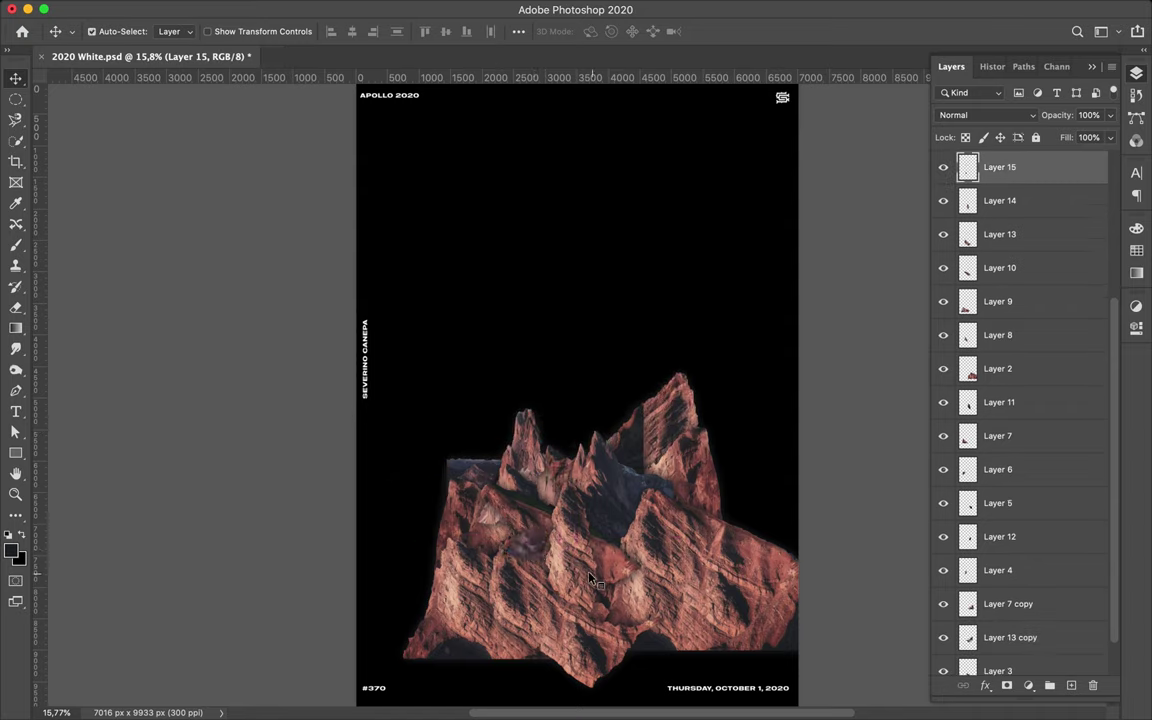
Step: Duplicate the Layer 2 piece up into the peaks and tuck the copy beneath Layer 3
{"action": "left_click", "coordinate": [676, 620], "text": "super"}
{"action": "left_click_drag", "start_coordinate": [620, 570], "coordinate": [638, 463]}
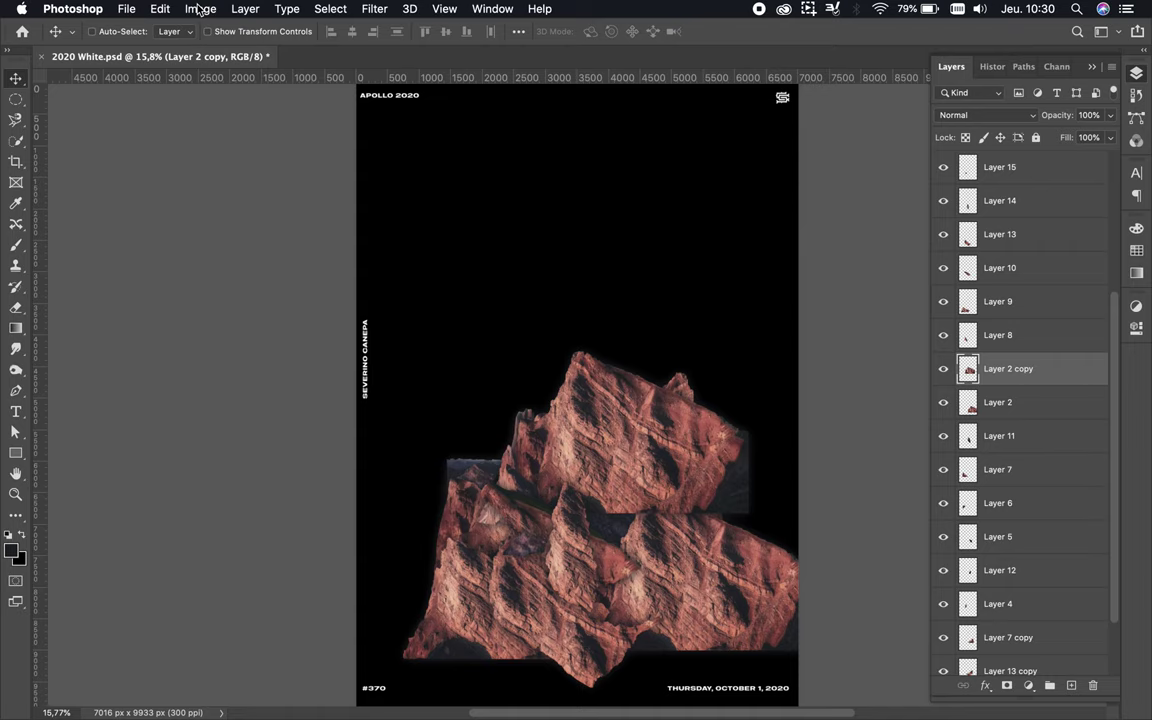
{"action": "left_click", "coordinate": [198, 9]}
{"action": "mouse_move", "coordinate": [160, 9]}
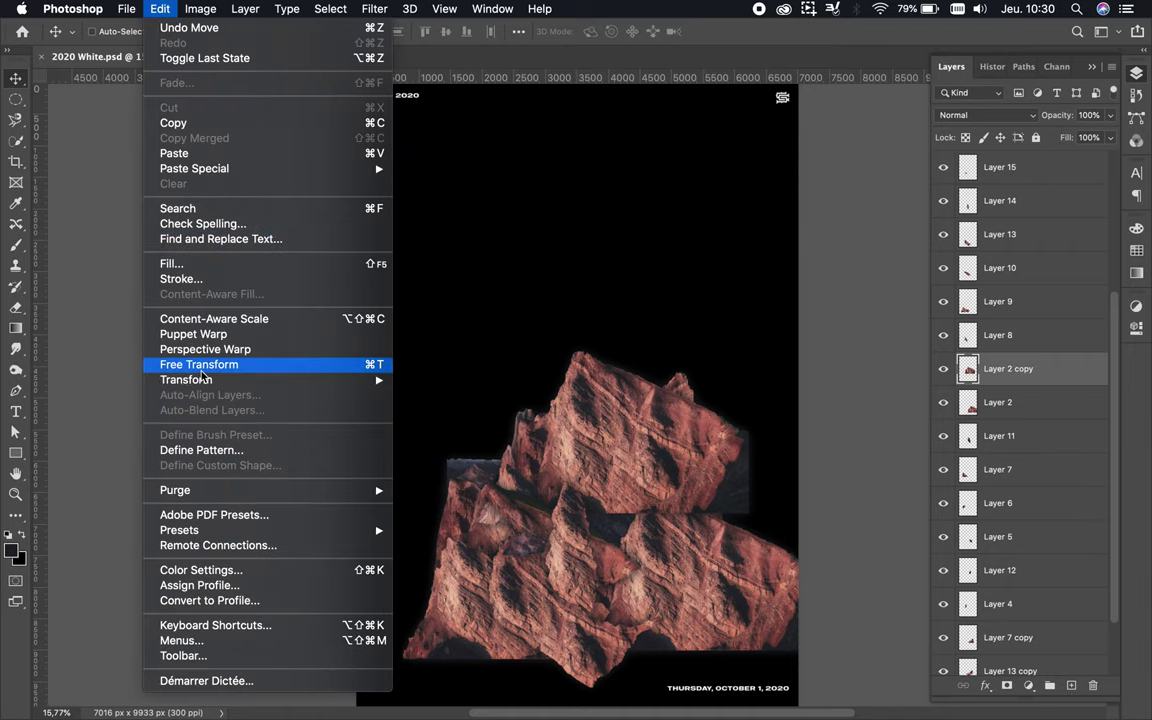
{"action": "left_click", "coordinate": [436, 577]}
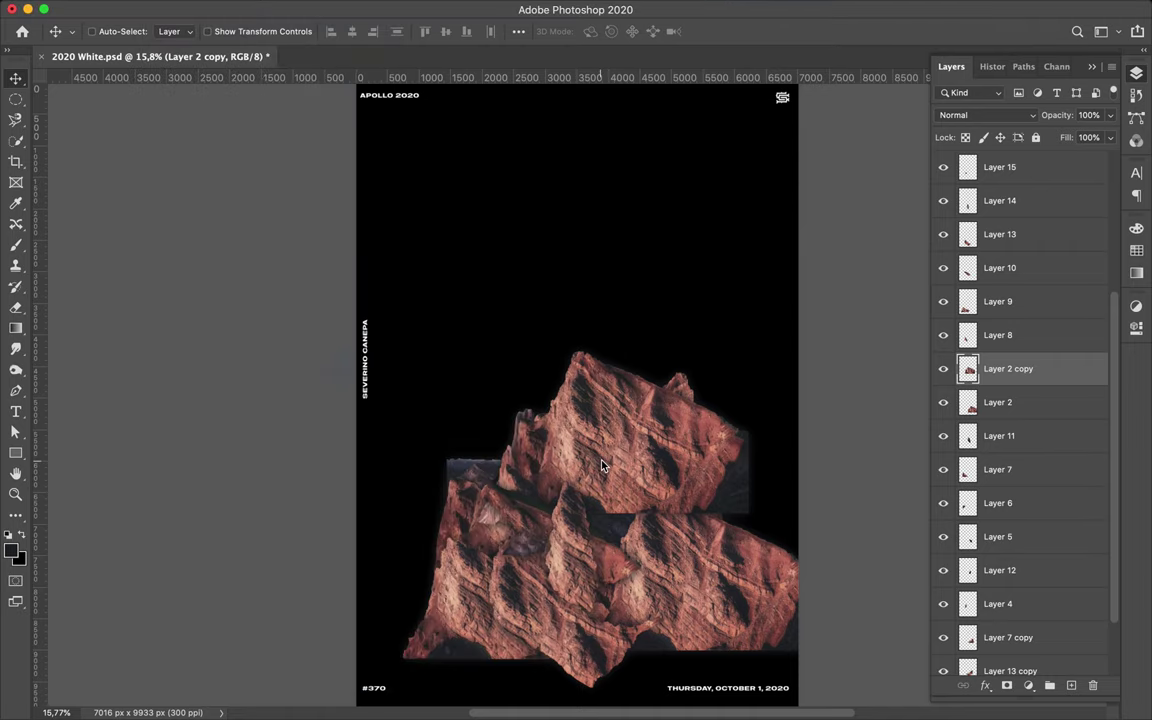
{"action": "key", "text": "ctrl+z"}
{"action": "mouse_move", "coordinate": [1033, 627]}
{"action": "left_mouse_down"}
{"action": "mouse_move", "coordinate": [1030, 650]}
{"action": "mouse_move", "coordinate": [1029, 627]}
{"action": "left_mouse_up"}
{"action": "mouse_move", "coordinate": [560, 372]}
{"action": "left_mouse_down"}
{"action": "mouse_move", "coordinate": [561, 428]}
{"action": "mouse_move", "coordinate": [540, 420]}
{"action": "mouse_move", "coordinate": [590, 335]}
{"action": "left_mouse_up"}
{"action": "left_click", "coordinate": [515, 430]}
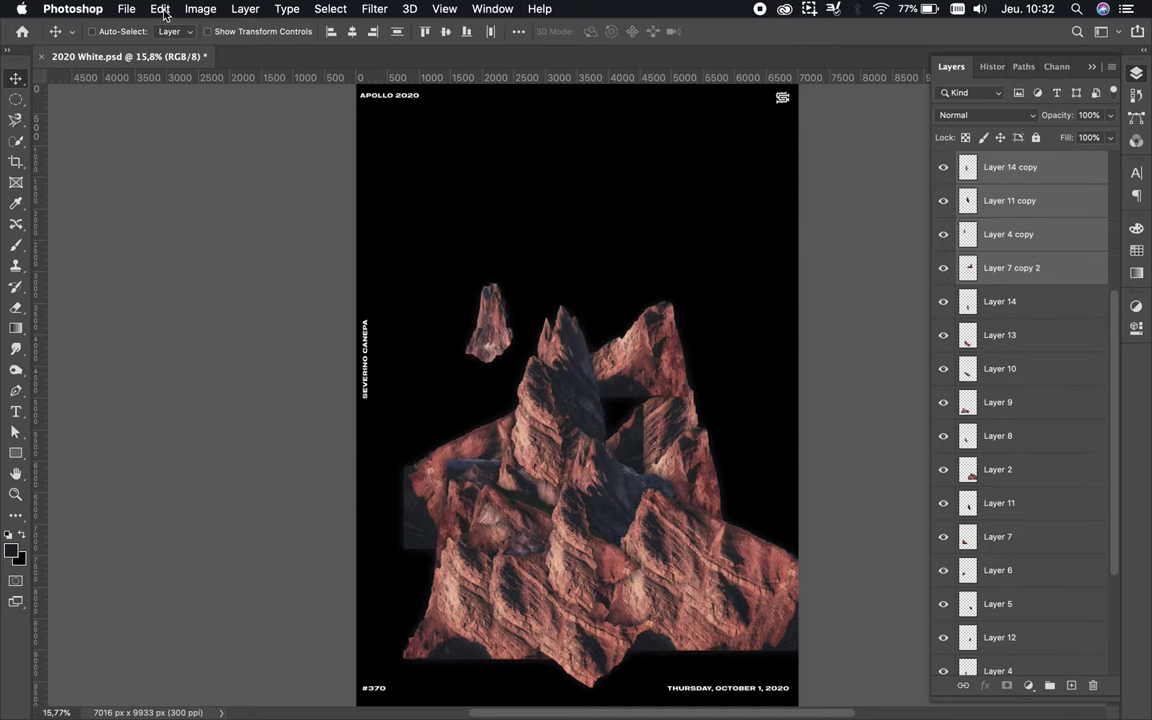
Step: Flip the four copied rock layers horizontally and stack them just above Rectangle 1
{"action": "left_click", "coordinate": [160, 9]}
{"action": "mouse_move", "coordinate": [186, 380]}
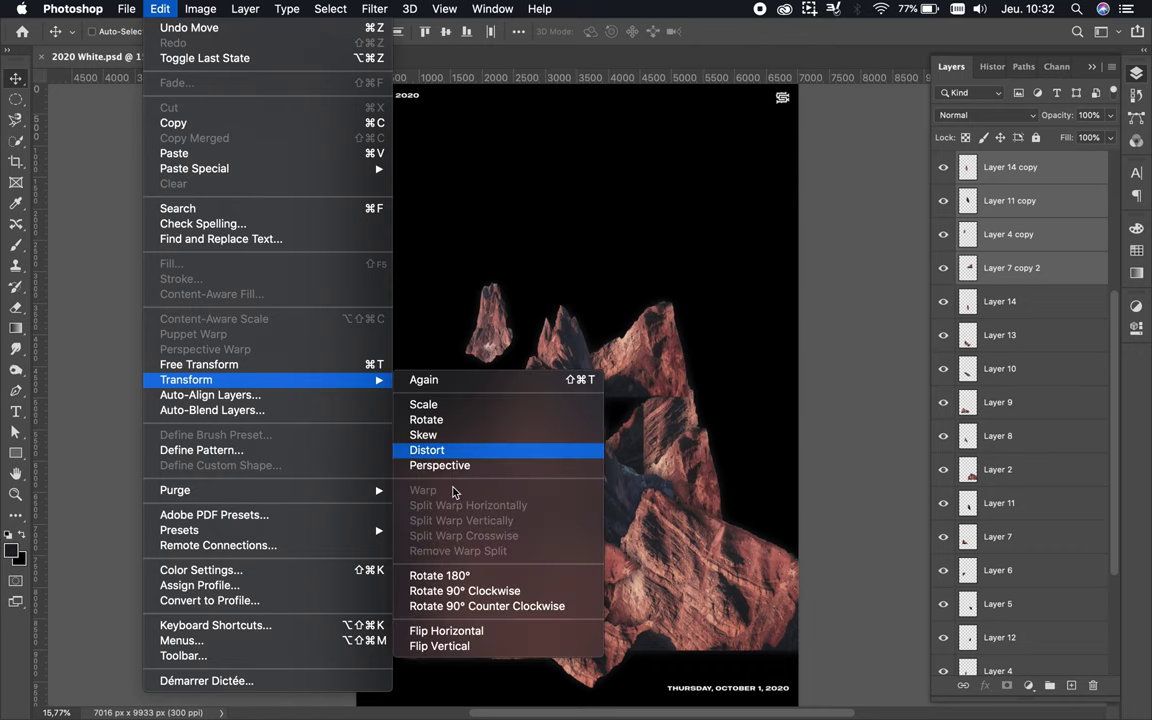
{"action": "left_click", "coordinate": [446, 630]}
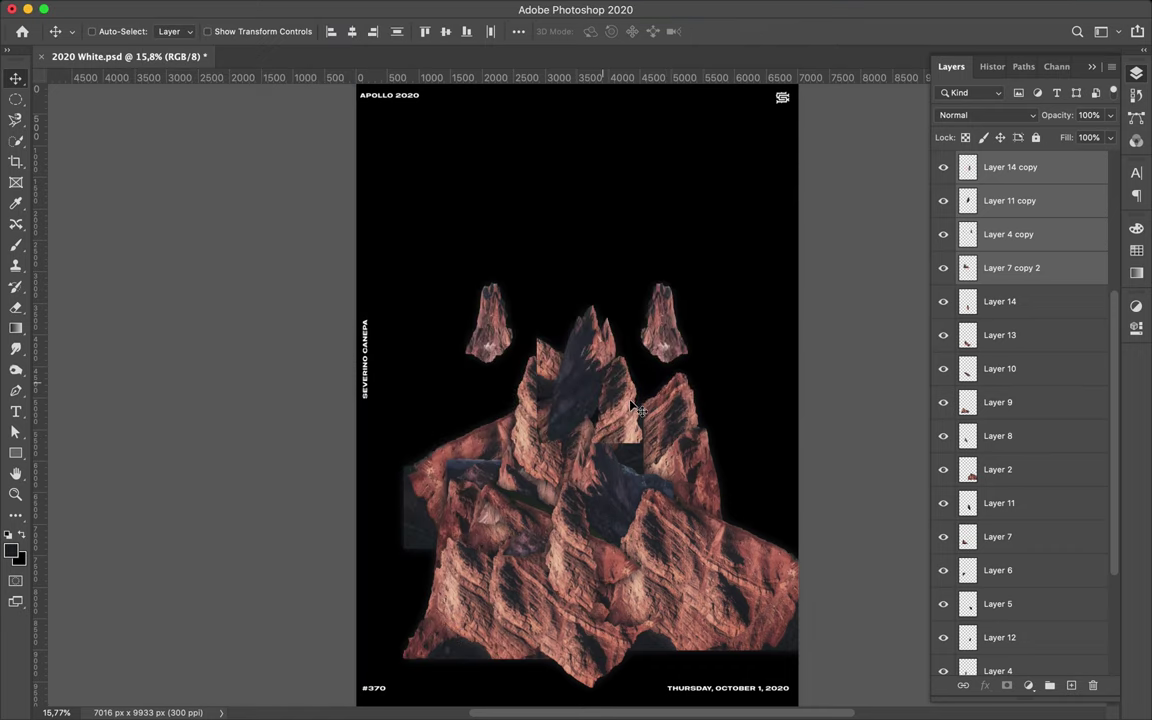
{"action": "left_click_drag", "start_coordinate": [1036, 264], "coordinate": [1012, 628]}
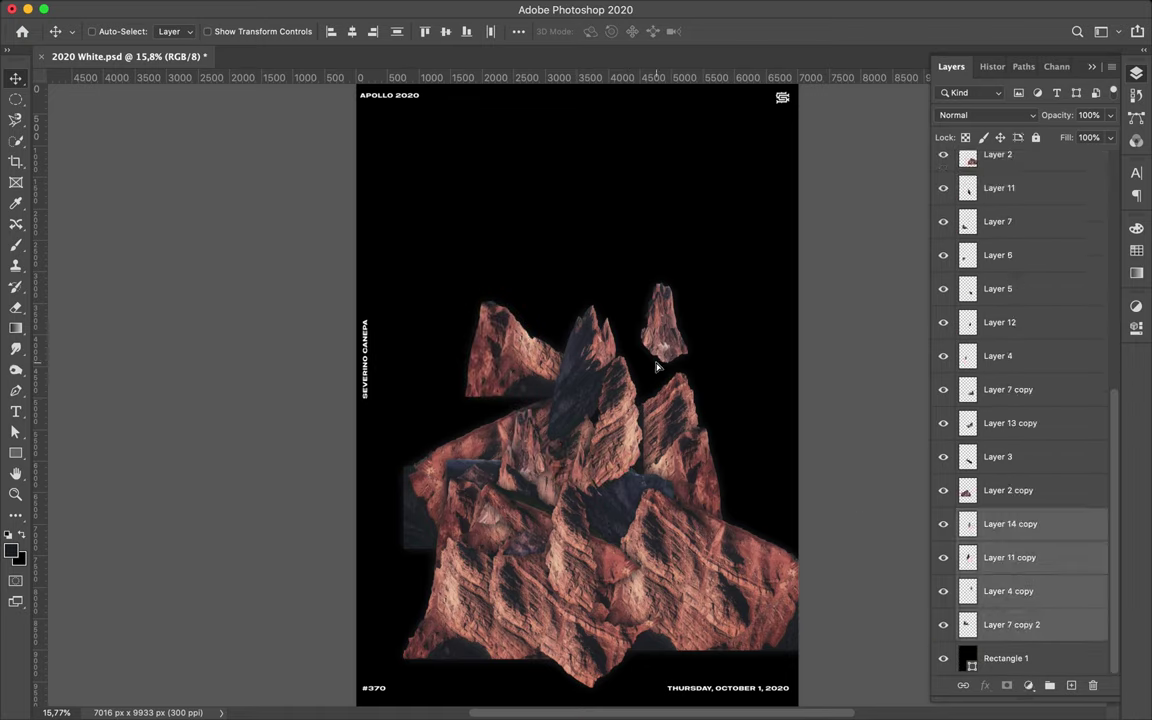
{"action": "left_click_drag", "start_coordinate": [656, 368], "coordinate": [644, 363]}
Step: Reposition Layer 4 copy and the left rock piece lower into the tower
{"action": "left_click", "coordinate": [657, 340], "text": "super"}
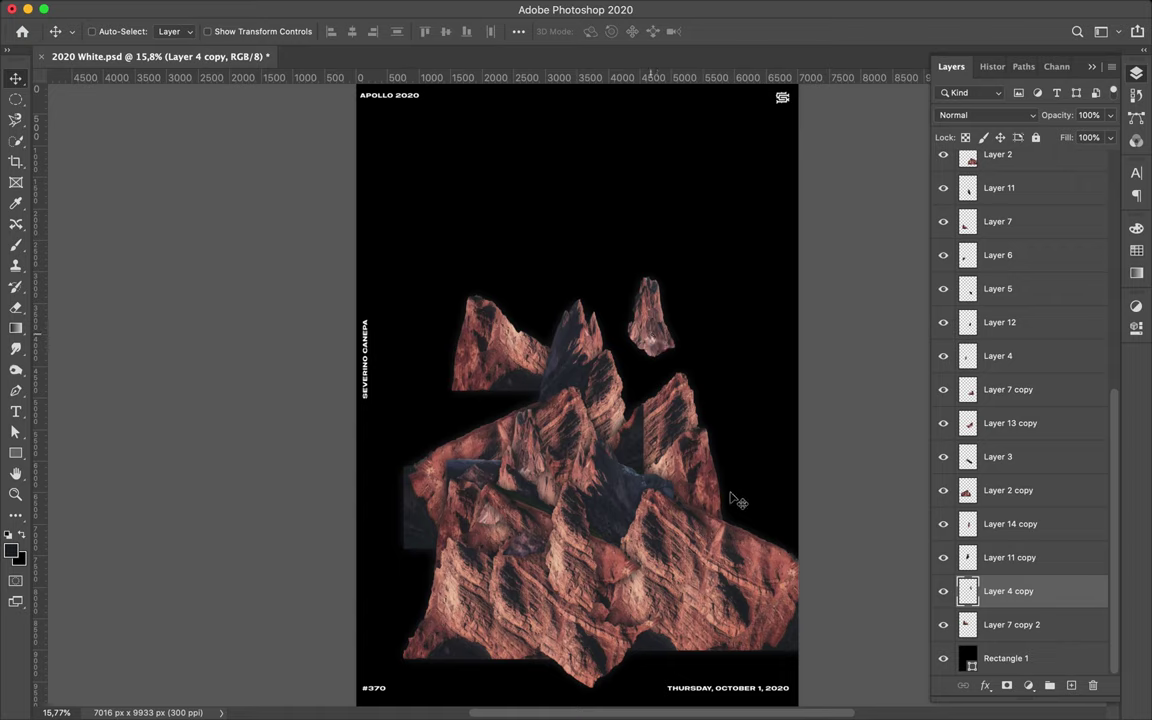
{"action": "left_click_drag", "start_coordinate": [738, 500], "coordinate": [728, 458]}
{"action": "left_click_drag", "start_coordinate": [500, 340], "coordinate": [478, 405]}
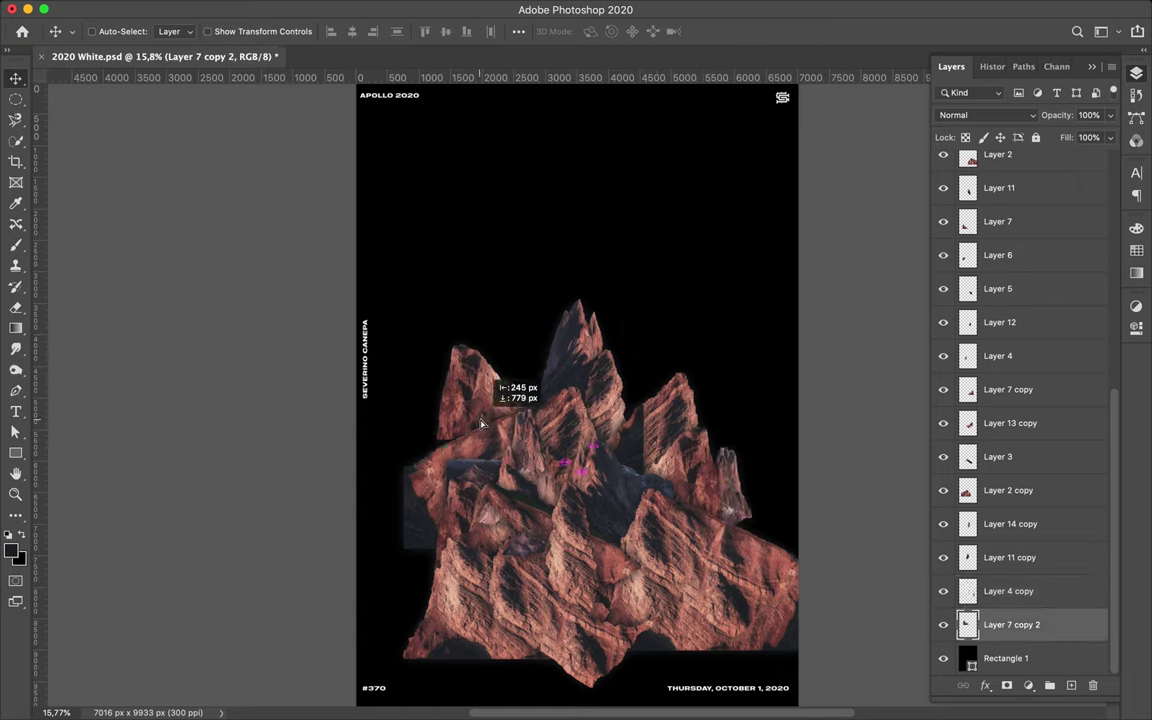
{"action": "left_click", "coordinate": [577, 357], "text": "super"}
Step: Alt-drag a duplicate of Layer 9's rock upward, creating Layer 9 copy
{"action": "left_click", "coordinate": [475, 607], "text": "super"}
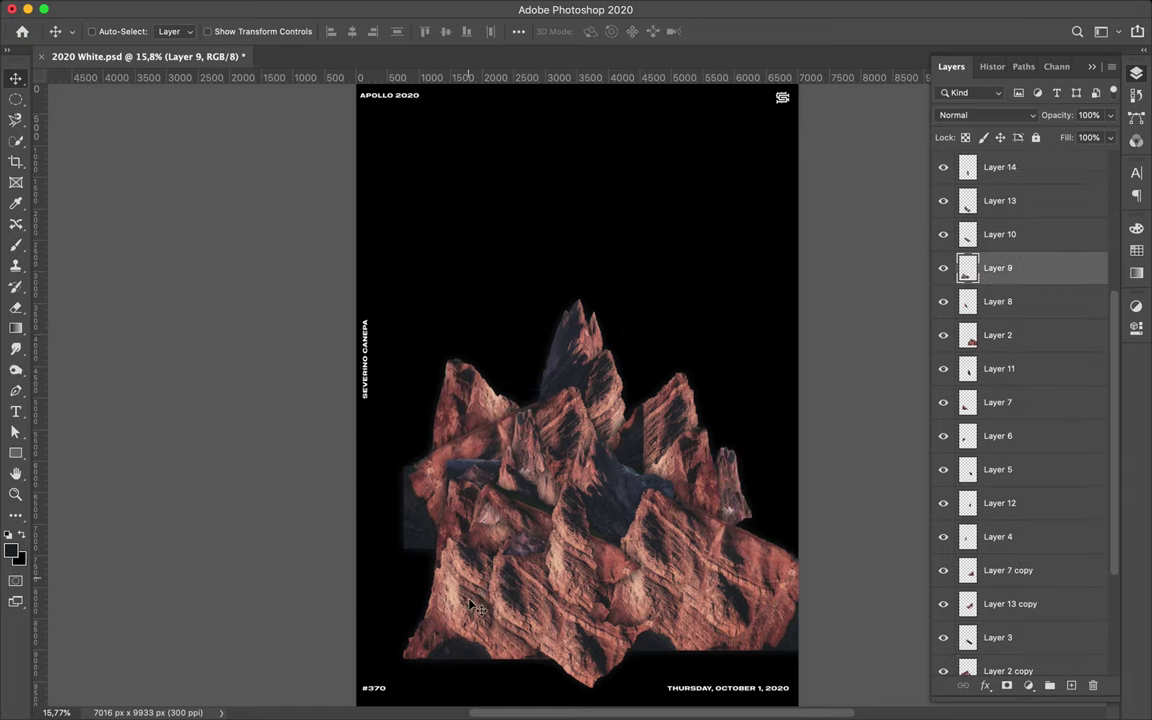
{"action": "left_click_drag", "start_coordinate": [496, 427], "coordinate": [466, 331]}
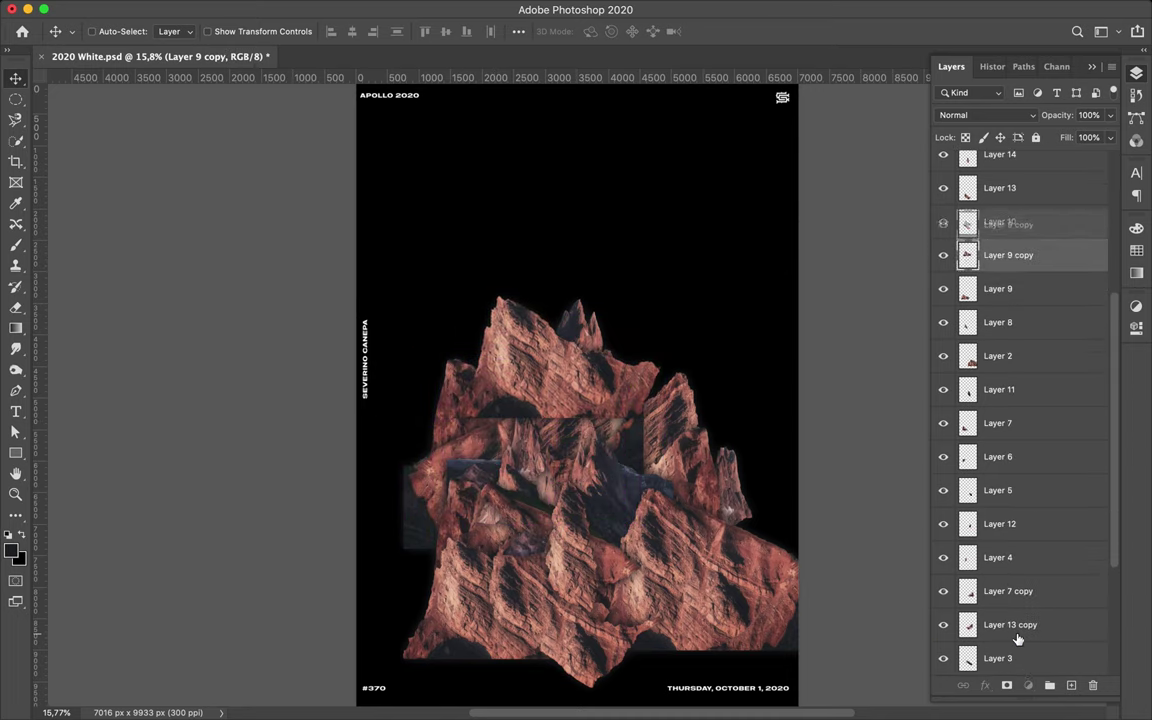
{"action": "left_click_drag", "start_coordinate": [1026, 678], "coordinate": [1000, 642]}
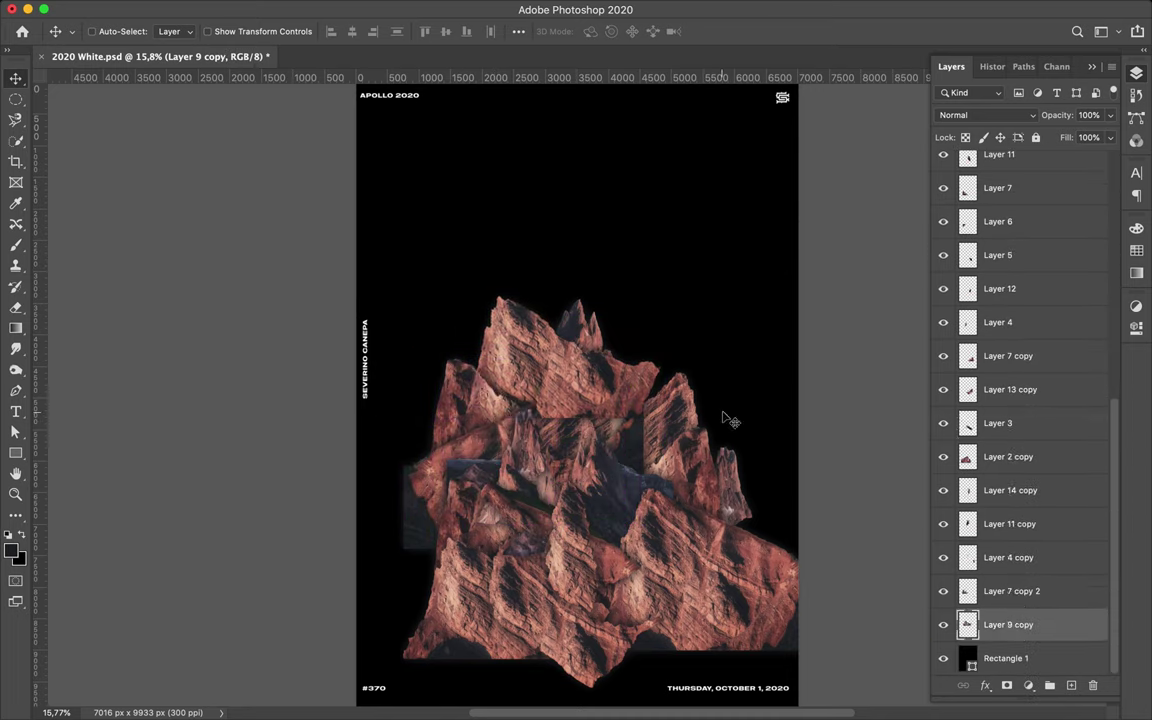
Step: Try duplicating Layers 4 and 3 above the mountain, undo it, and save the poster
{"action": "left_click", "coordinate": [507, 432], "text": "super"}
{"action": "left_click", "coordinate": [540, 480], "text": "shift+super"}
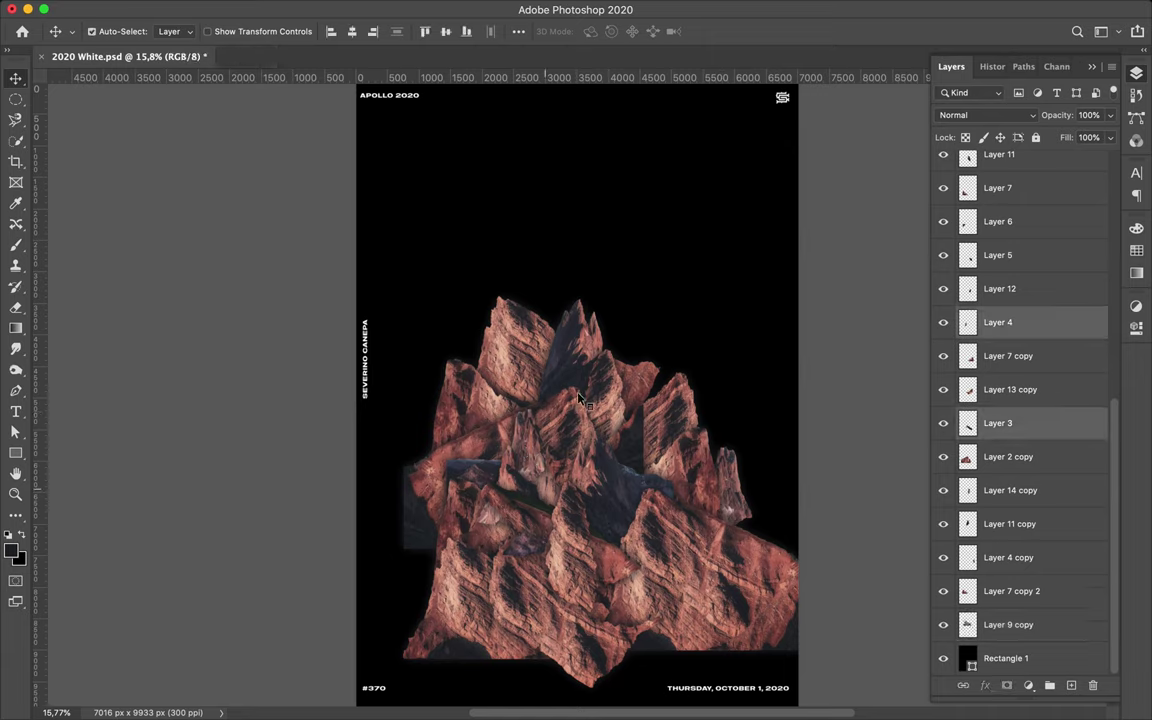
{"action": "left_click_drag", "start_coordinate": [578, 397], "coordinate": [633, 322]}
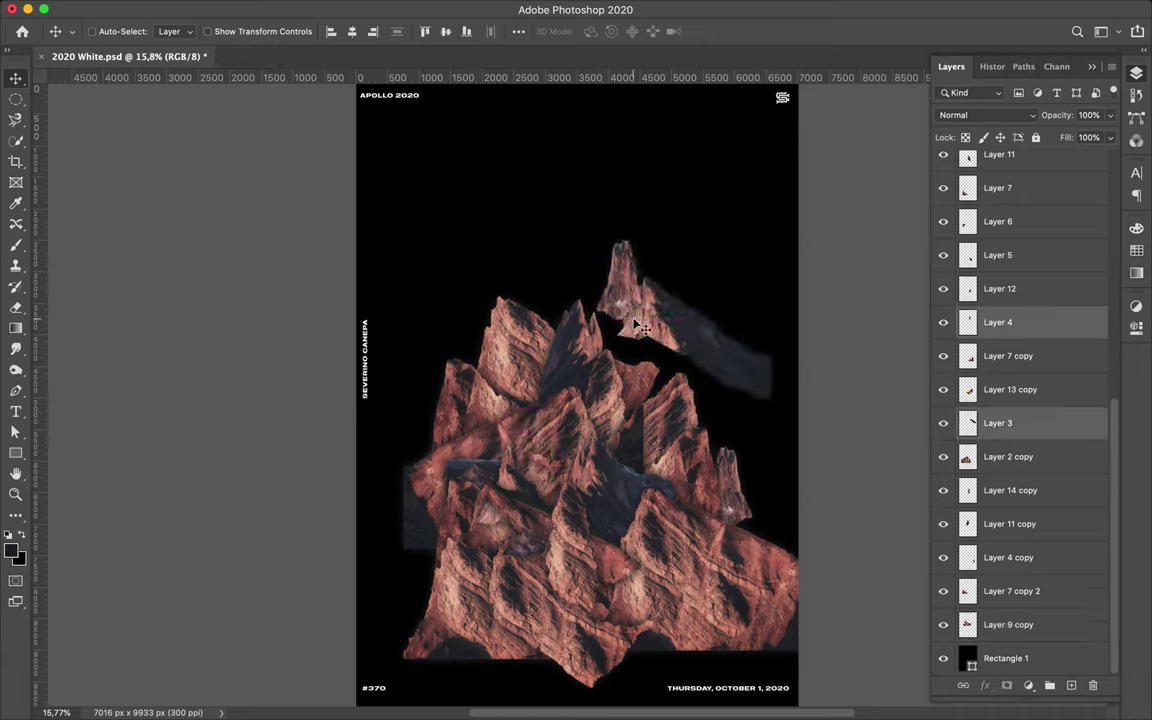
{"action": "key", "text": "super+z"}
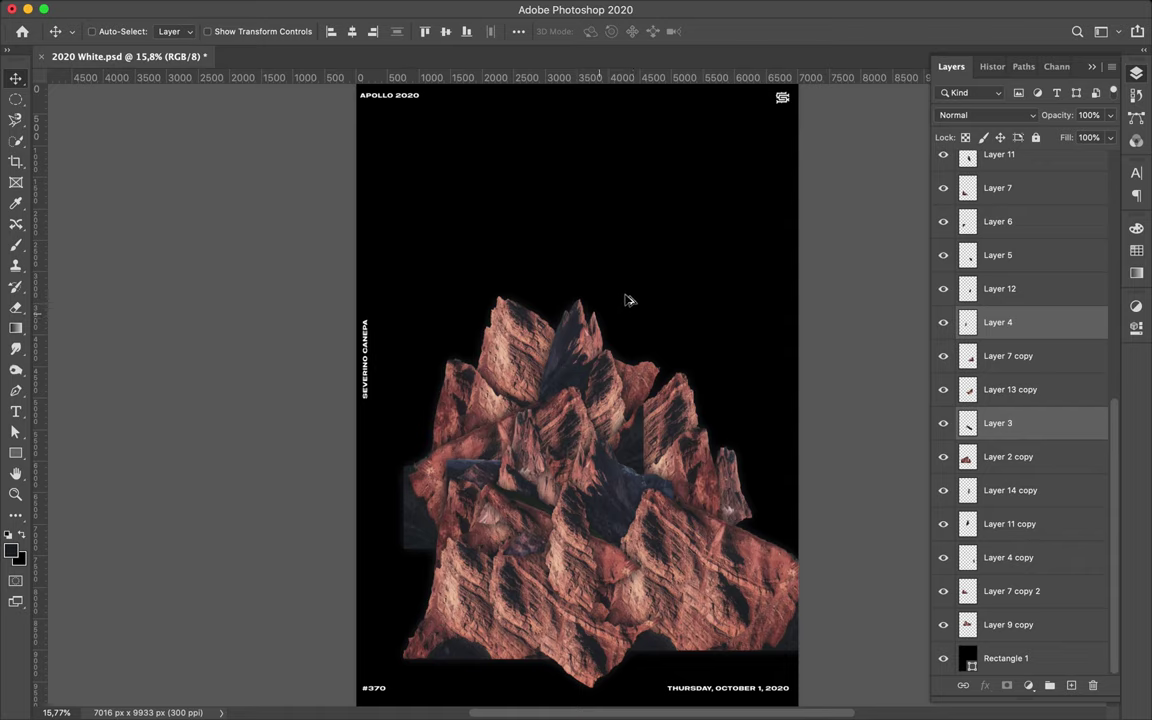
{"action": "key", "text": "super+s"}
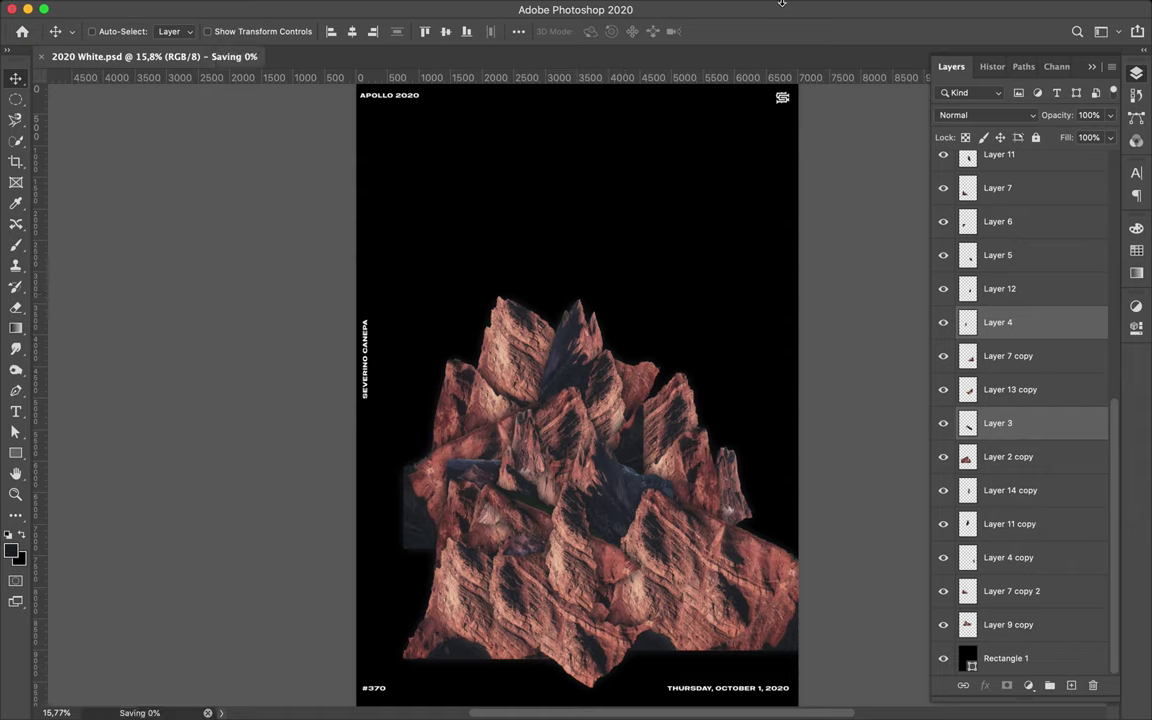
Step: Duplicate the Layer 2 rock upward, flip it vertically, and place Layer 2 copy 2 above Rectangle 1
{"action": "key", "text": "super+minus"}
{"action": "left_click", "coordinate": [490, 400]}
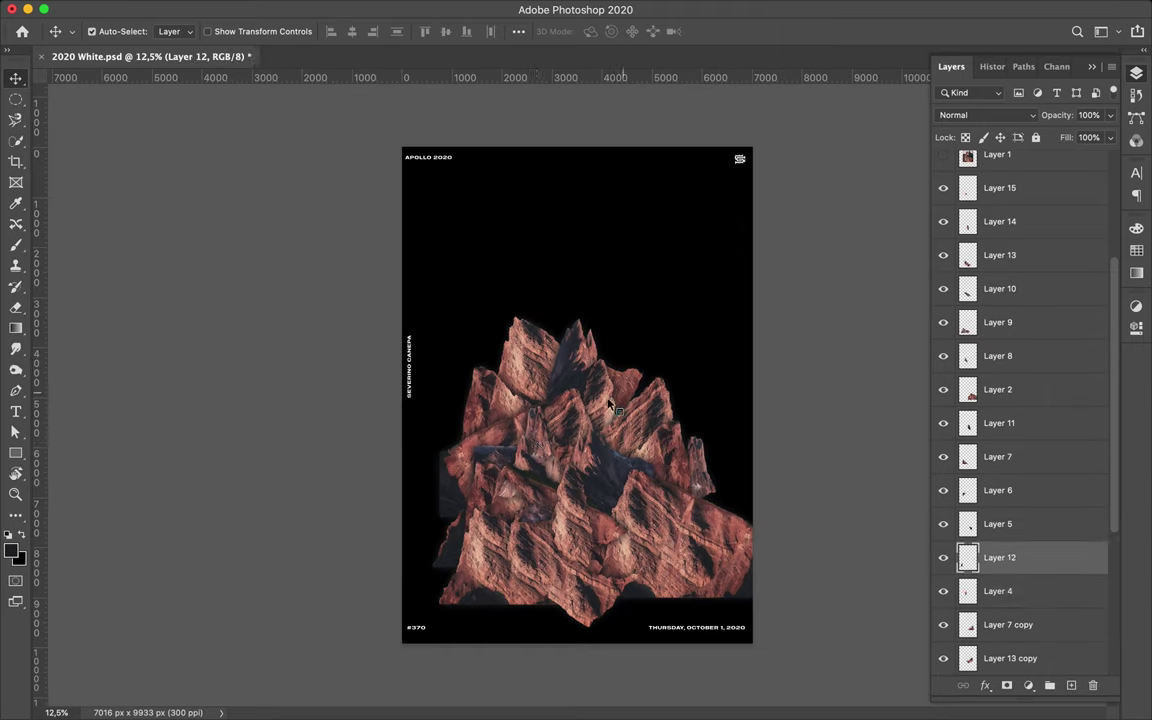
{"action": "mouse_move", "coordinate": [580, 460]}
{"action": "left_mouse_down"}
{"action": "mouse_move", "coordinate": [624, 341]}
{"action": "mouse_move", "coordinate": [602, 344]}
{"action": "left_mouse_up"}
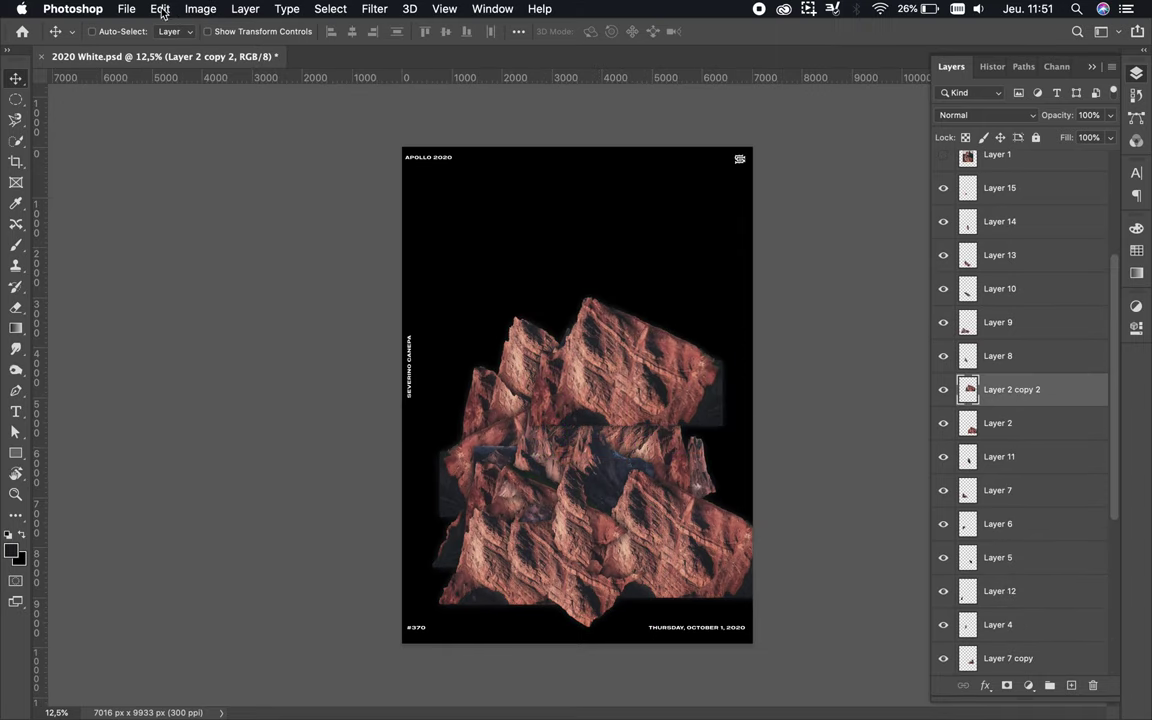
{"action": "left_click", "coordinate": [161, 10]}
{"action": "mouse_move", "coordinate": [186, 380]}
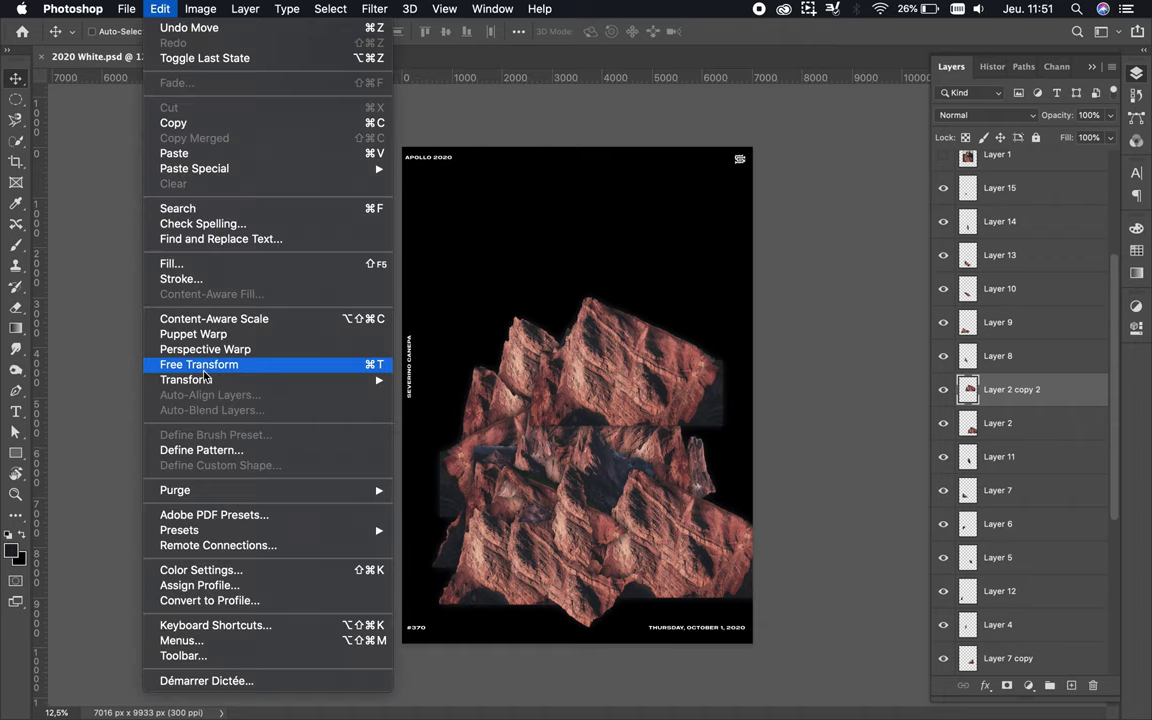
{"action": "left_click", "coordinate": [444, 646]}
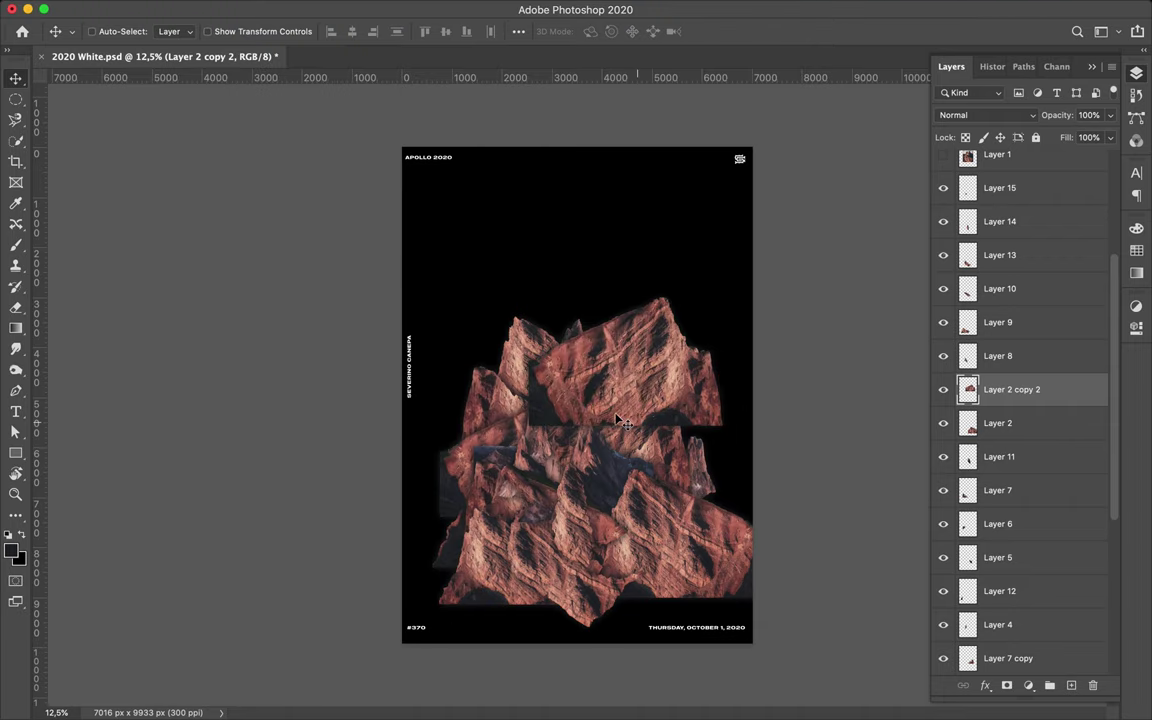
{"action": "left_click_drag", "start_coordinate": [562, 380], "coordinate": [530, 384]}
{"action": "mouse_move", "coordinate": [1010, 389]}
{"action": "left_mouse_down"}
{"action": "mouse_move", "coordinate": [1035, 653]}
{"action": "mouse_move", "coordinate": [1032, 643]}
{"action": "left_mouse_up"}
{"action": "scroll", "coordinate": [1087, 477], "scroll_direction": "down", "scroll_amount": 5}
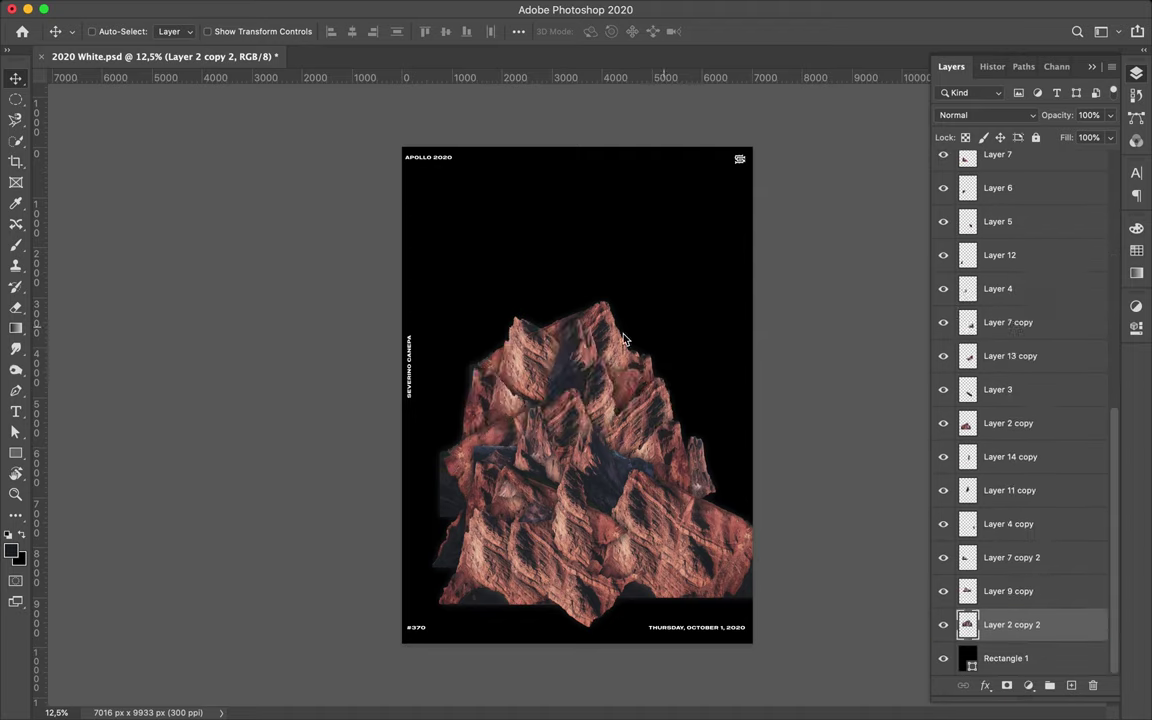
{"action": "left_click_drag", "start_coordinate": [617, 337], "coordinate": [650, 310]}
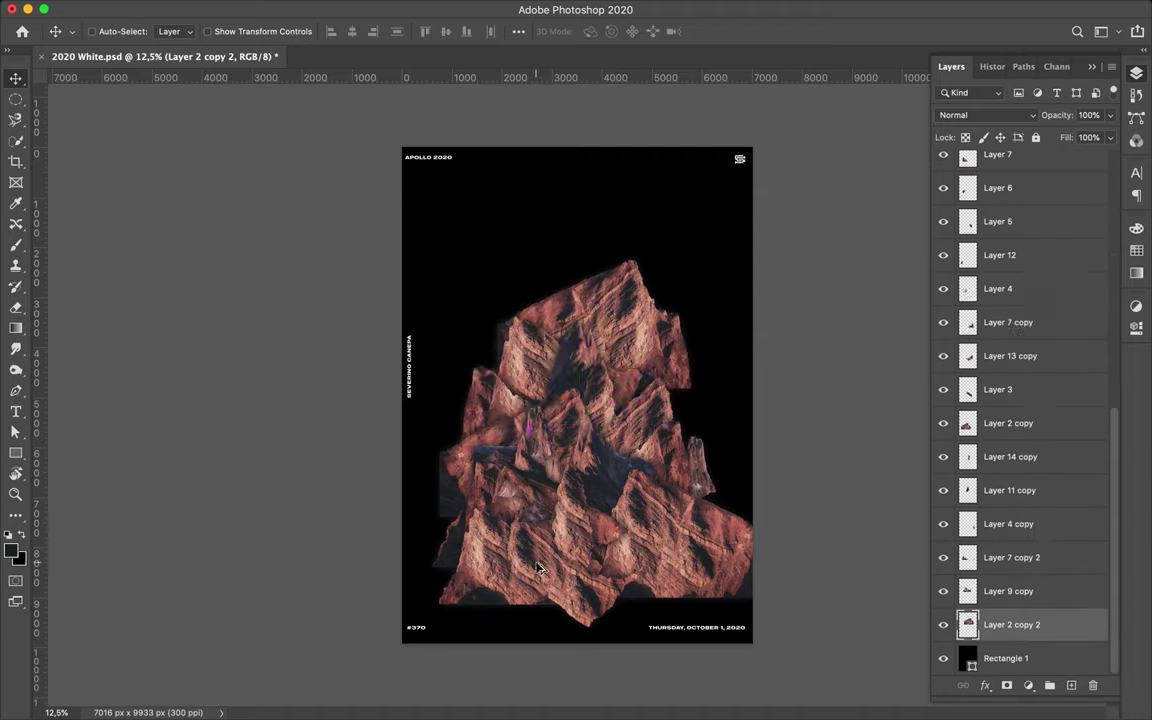
Step: Duplicate Layer 13's rock to the upper left and move Layer 13 copy 2 above Rectangle 1
{"action": "left_click", "coordinate": [541, 582], "text": "super"}
{"action": "left_click_drag", "start_coordinate": [551, 421], "coordinate": [520, 285]}
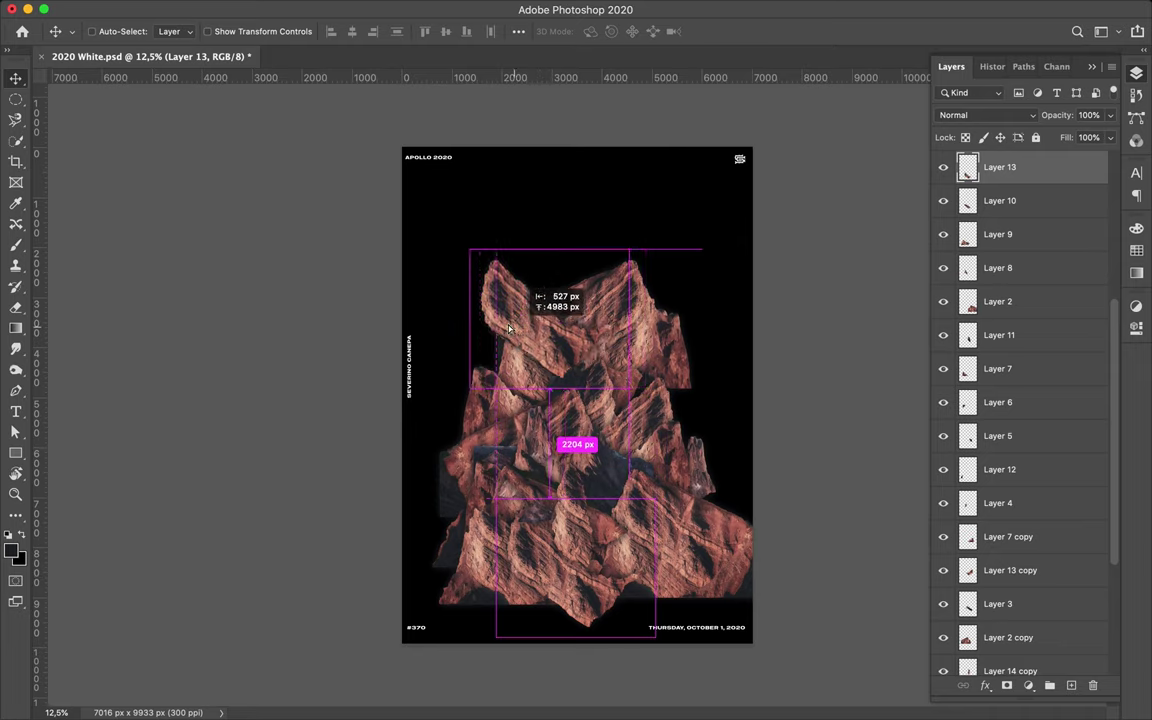
{"action": "left_click_drag", "start_coordinate": [1062, 170], "coordinate": [1016, 643]}
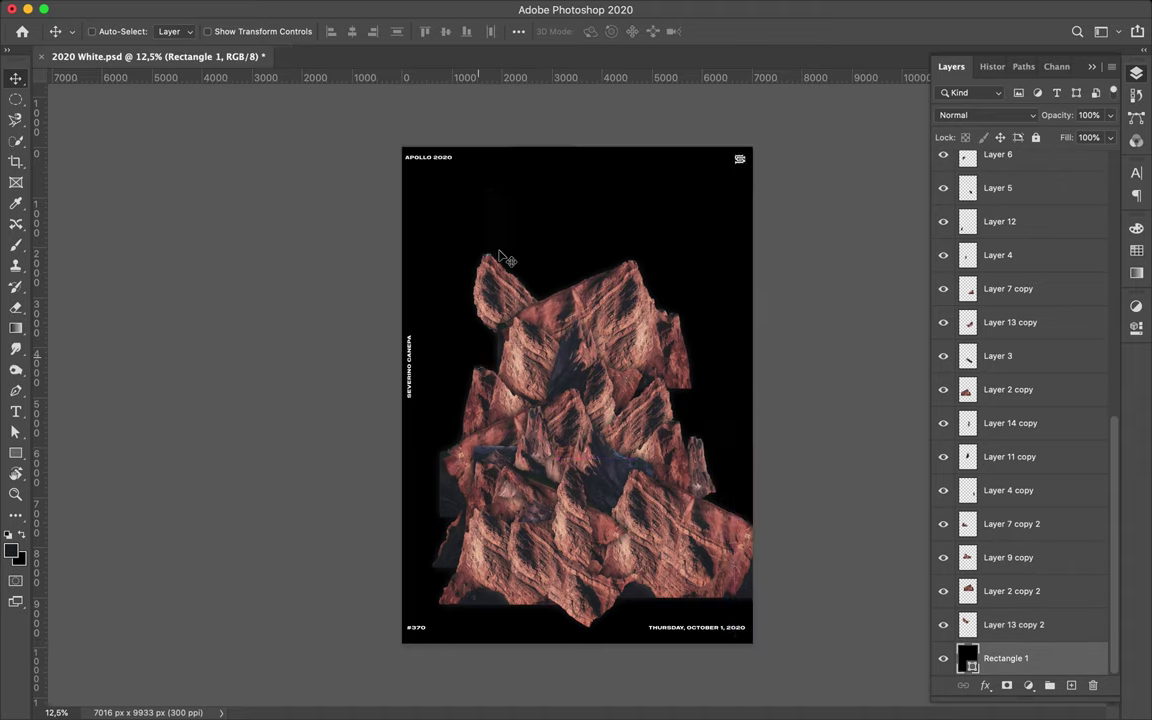
{"action": "left_click", "coordinate": [509, 301], "text": "super"}
{"action": "left_click_drag", "start_coordinate": [492, 330], "coordinate": [490, 337]}
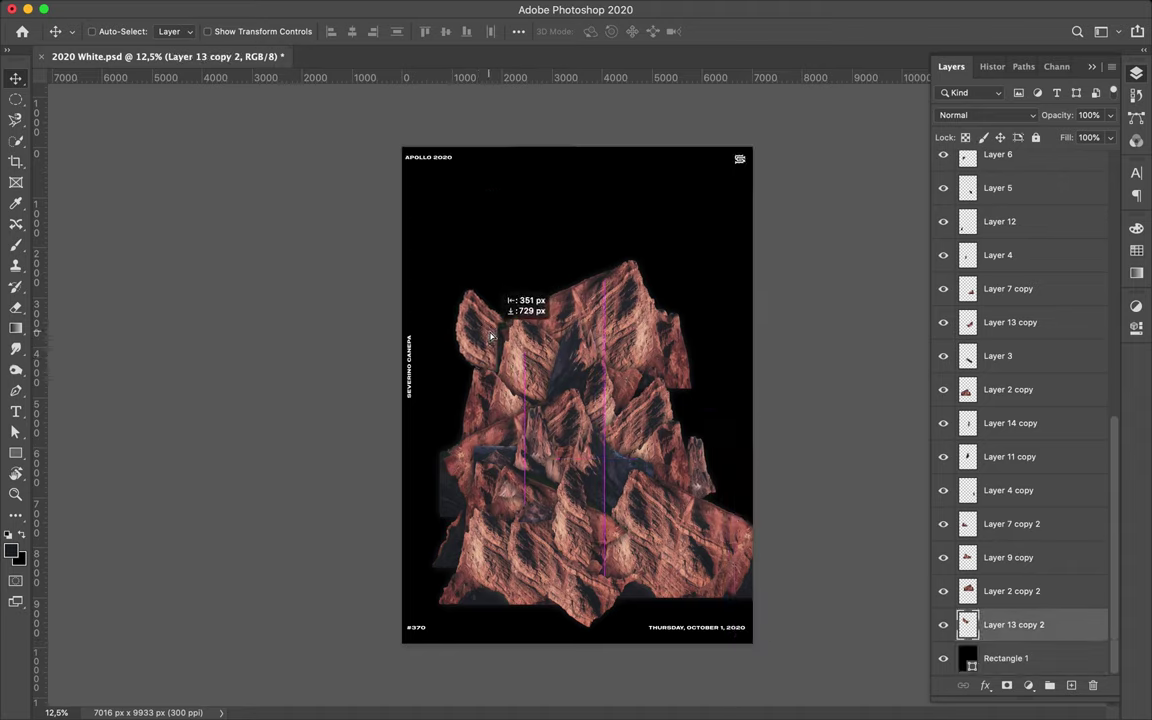
Step: Create Layer 13 copy 3 and Layer 7 copy 3, reorder them, and place them near the tower's top
{"action": "left_click_drag", "start_coordinate": [534, 258], "coordinate": [480, 185]}
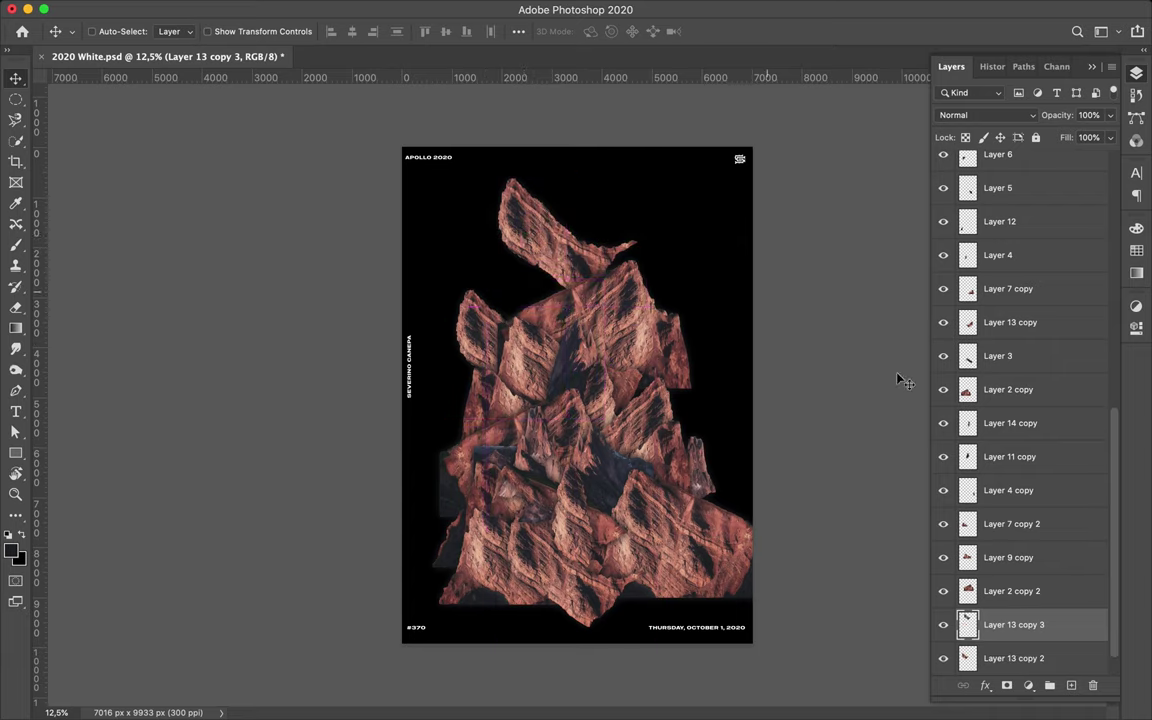
{"action": "left_click_drag", "start_coordinate": [1020, 596], "coordinate": [1018, 645]}
{"action": "left_click", "coordinate": [608, 404], "text": "super"}
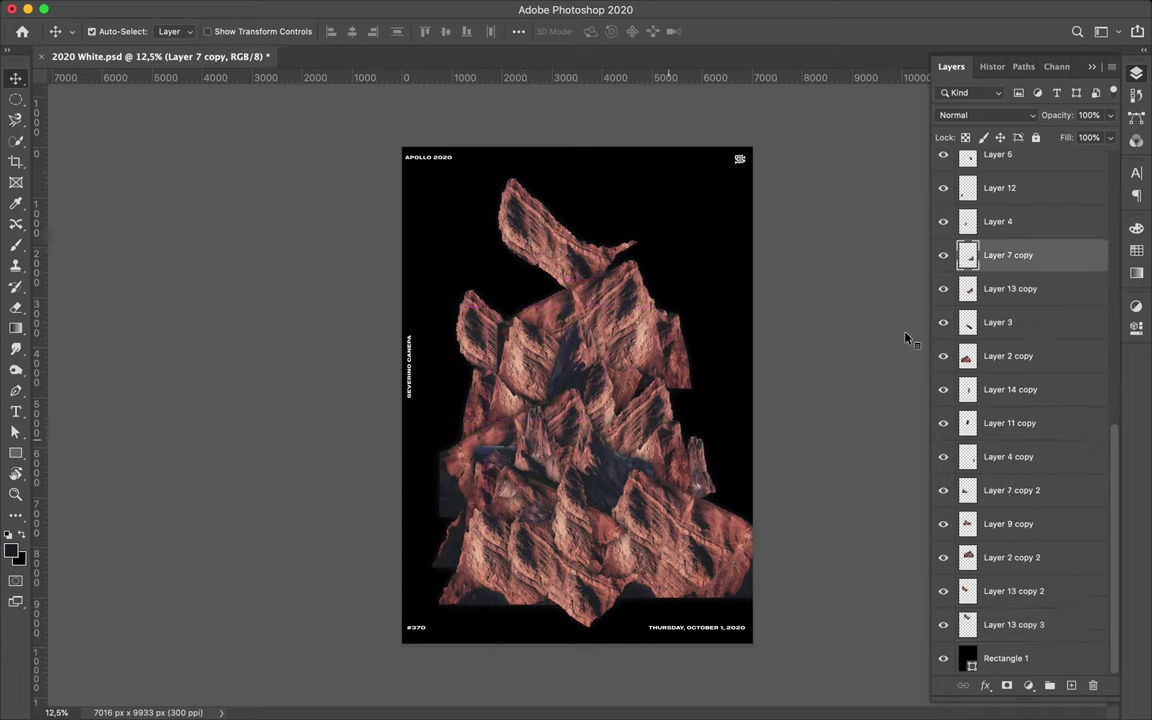
{"action": "left_click_drag", "start_coordinate": [1008, 255], "coordinate": [982, 643]}
{"action": "left_click_drag", "start_coordinate": [620, 355], "coordinate": [550, 165]}
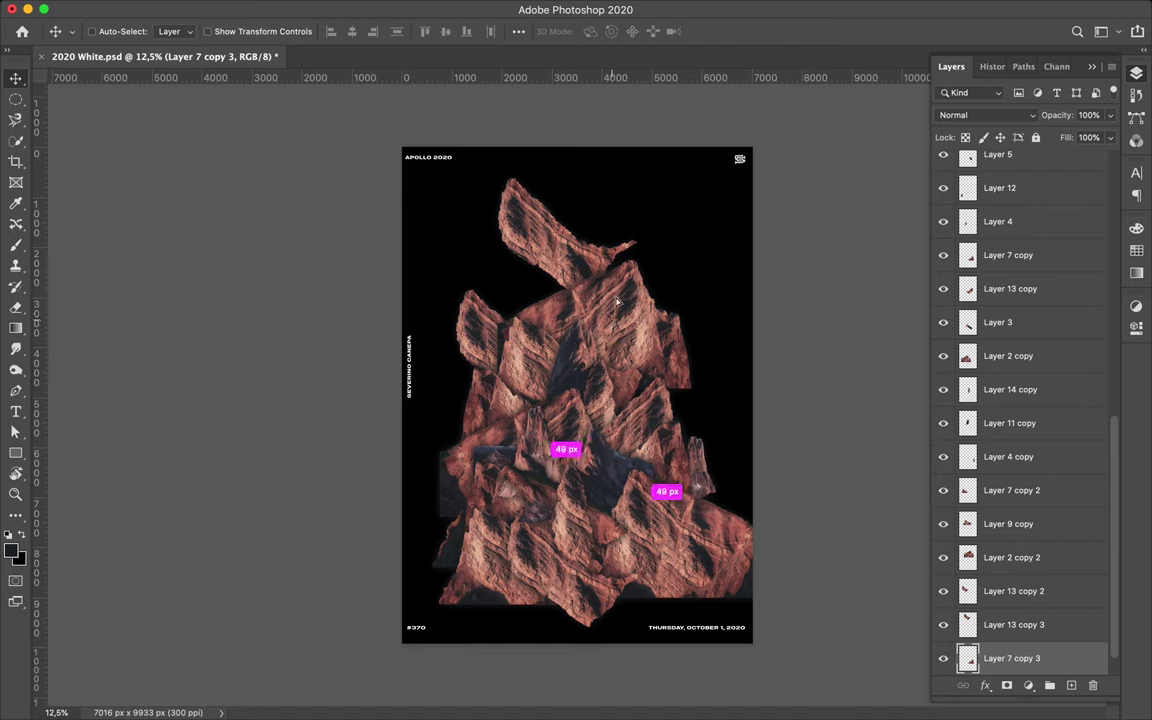
{"action": "left_click_drag", "start_coordinate": [1012, 658], "coordinate": [1010, 618]}
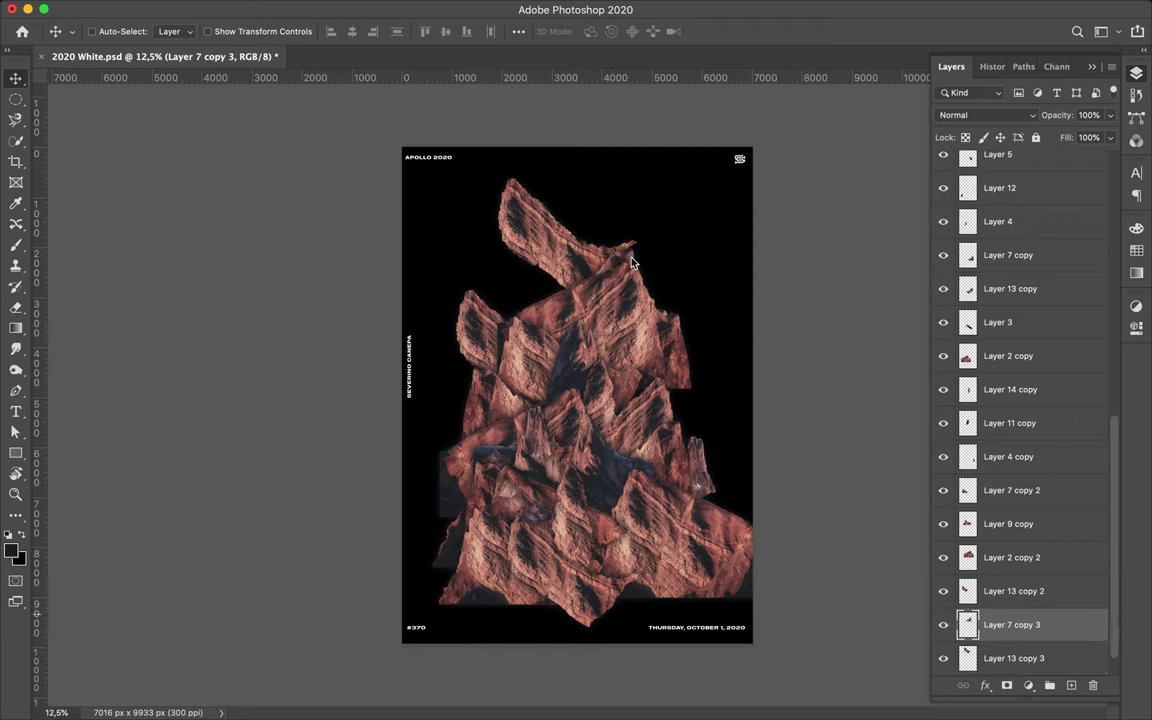
{"action": "left_click_drag", "start_coordinate": [621, 193], "coordinate": [645, 178]}
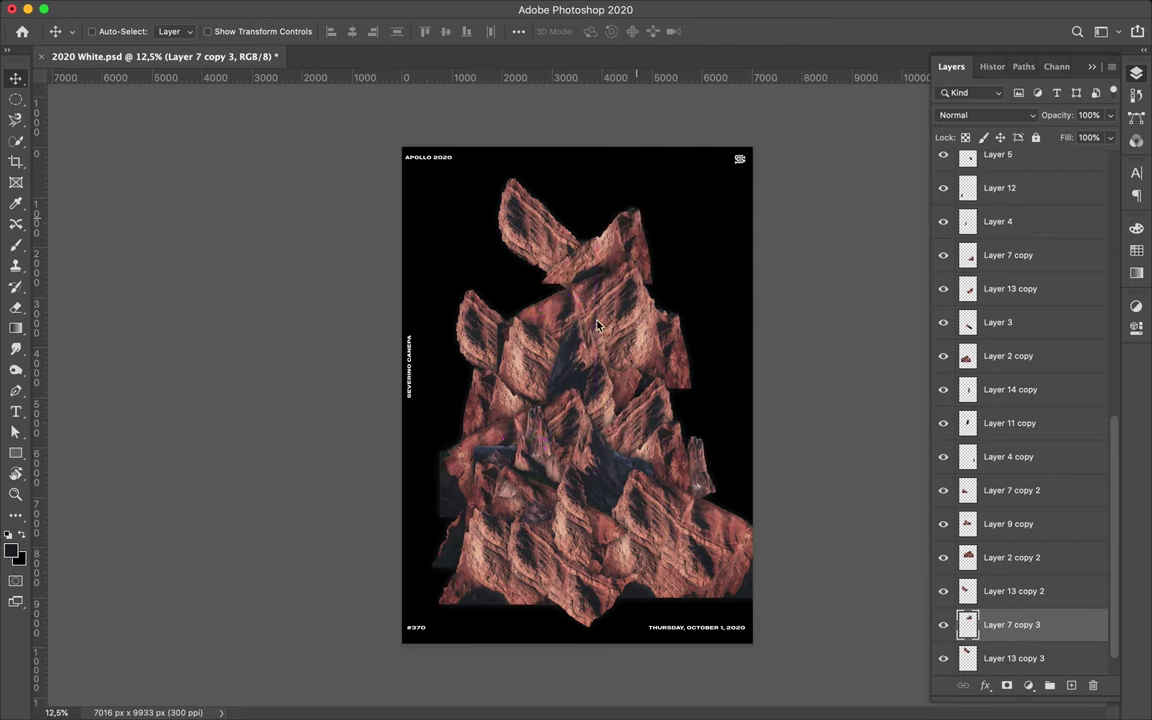
Step: Duplicate the Layer 4 and Layer 10 rocks higher and move the copies down the stack
{"action": "left_click", "coordinate": [541, 450]}
{"action": "left_click_drag", "start_coordinate": [541, 440], "coordinate": [563, 235]}
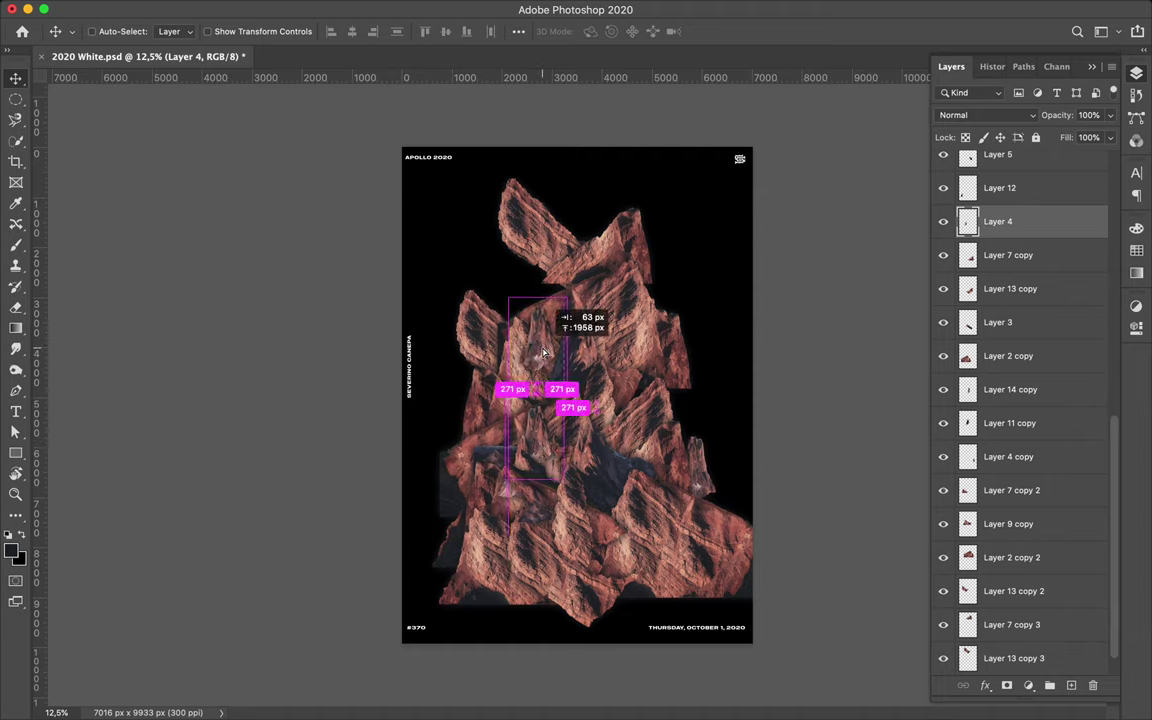
{"action": "mouse_move", "coordinate": [1010, 221]}
{"action": "left_mouse_down"}
{"action": "mouse_move", "coordinate": [1028, 530]}
{"action": "mouse_move", "coordinate": [1045, 608]}
{"action": "left_mouse_up"}
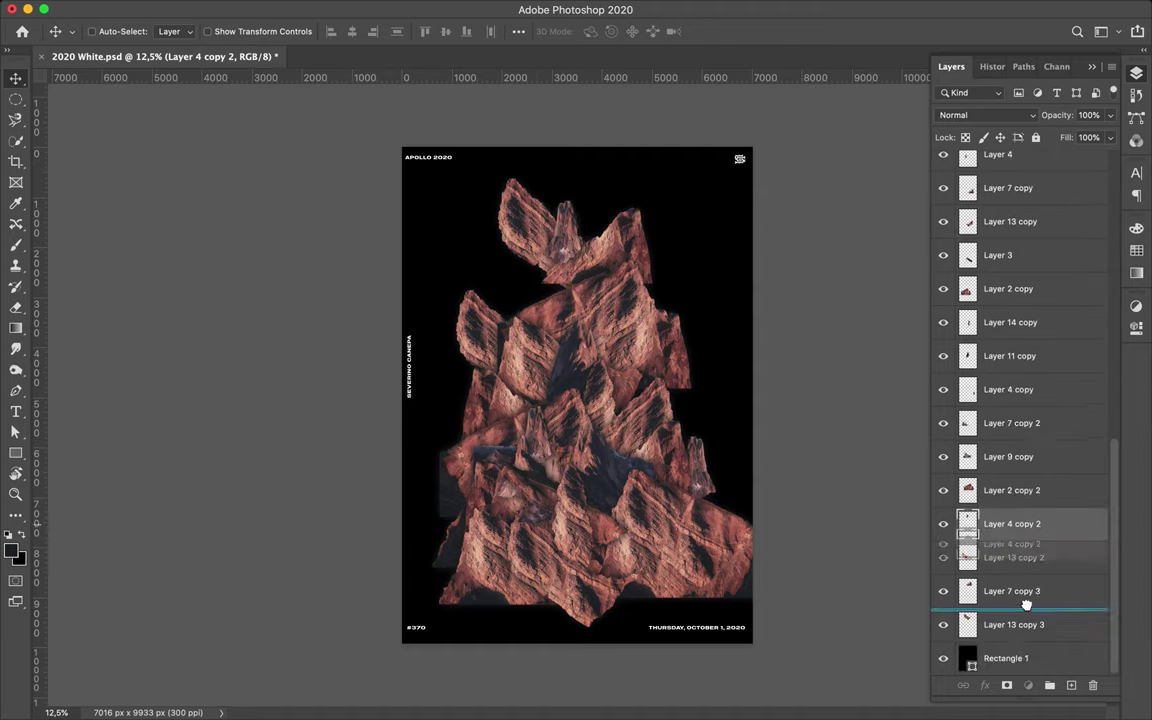
{"action": "left_click_drag", "start_coordinate": [479, 448], "coordinate": [478, 313]}
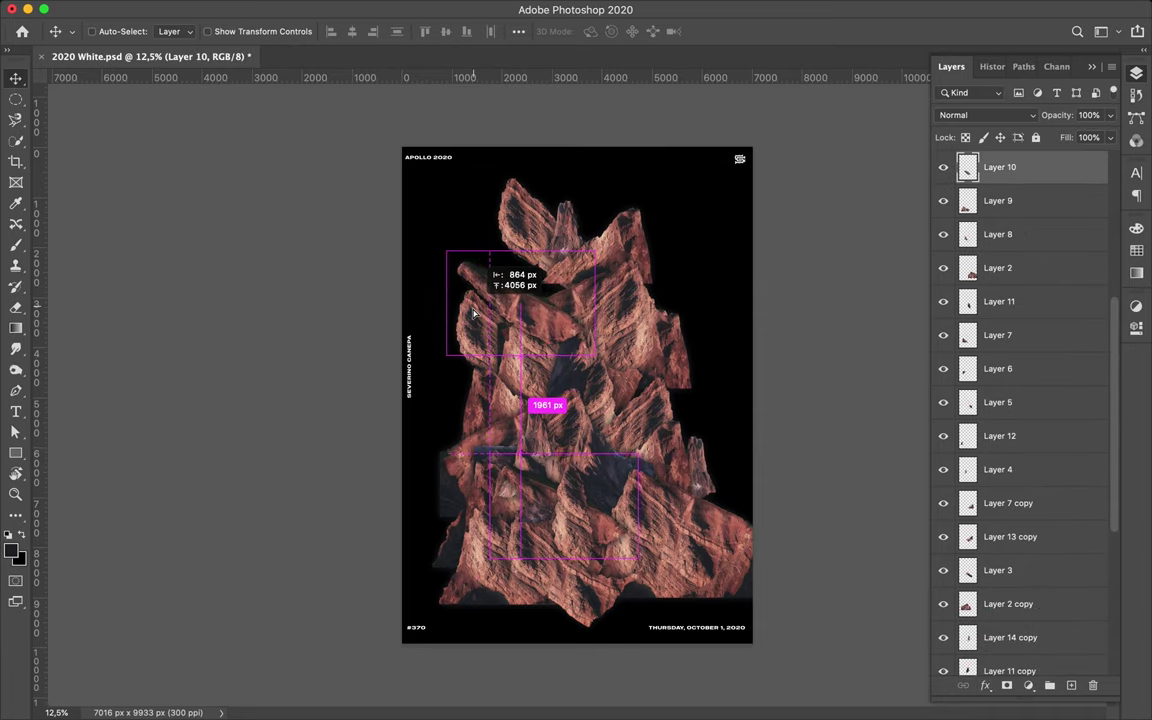
{"action": "left_click_drag", "start_coordinate": [478, 313], "coordinate": [480, 290]}
{"action": "left_click_drag", "start_coordinate": [1000, 167], "coordinate": [1024, 560]}
{"action": "scroll", "coordinate": [1030, 480], "scroll_direction": "down", "scroll_amount": 5}
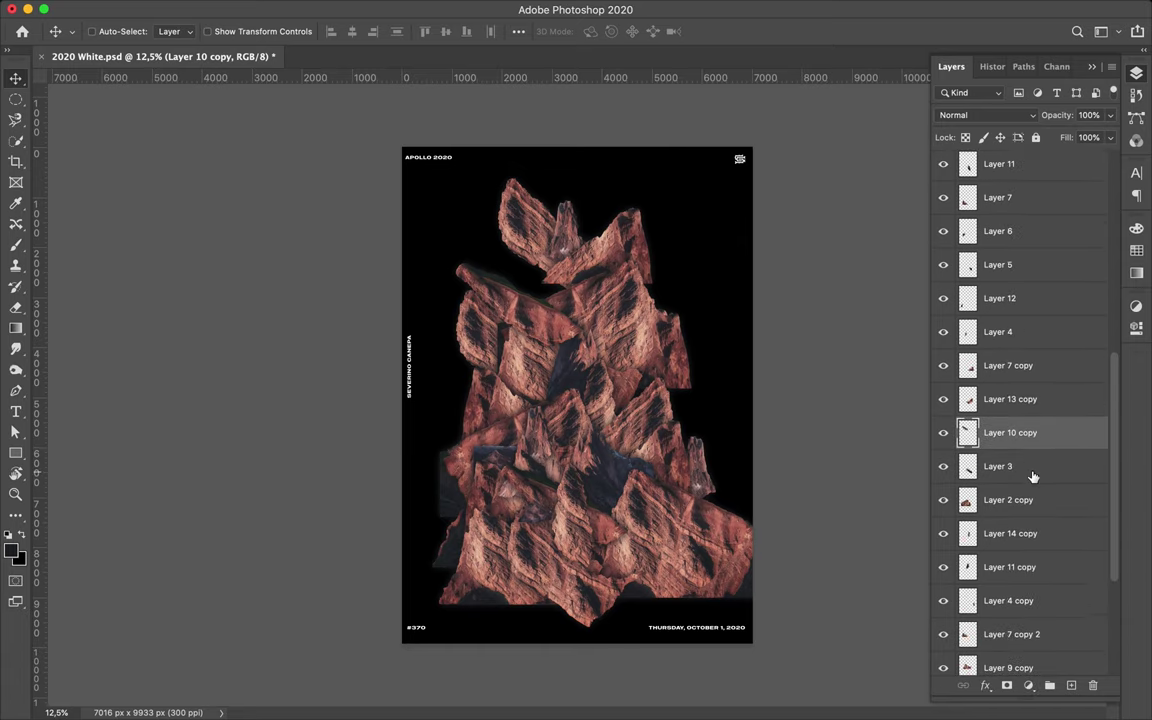
{"action": "left_click_drag", "start_coordinate": [1046, 226], "coordinate": [1035, 645]}
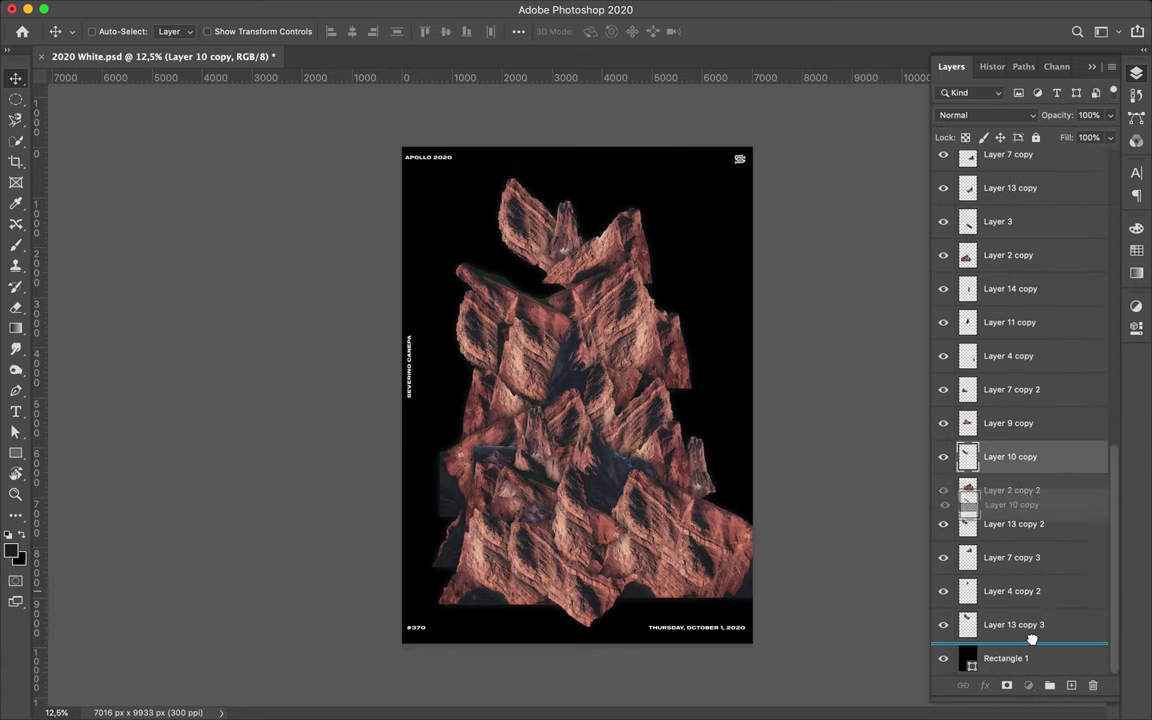
Step: Nudge Layer 2 copy 2 and create Layer 7 copy 4 just above Layer 10 copy
{"action": "left_click", "coordinate": [555, 320]}
{"action": "left_click_drag", "start_coordinate": [560, 331], "coordinate": [561, 334]}
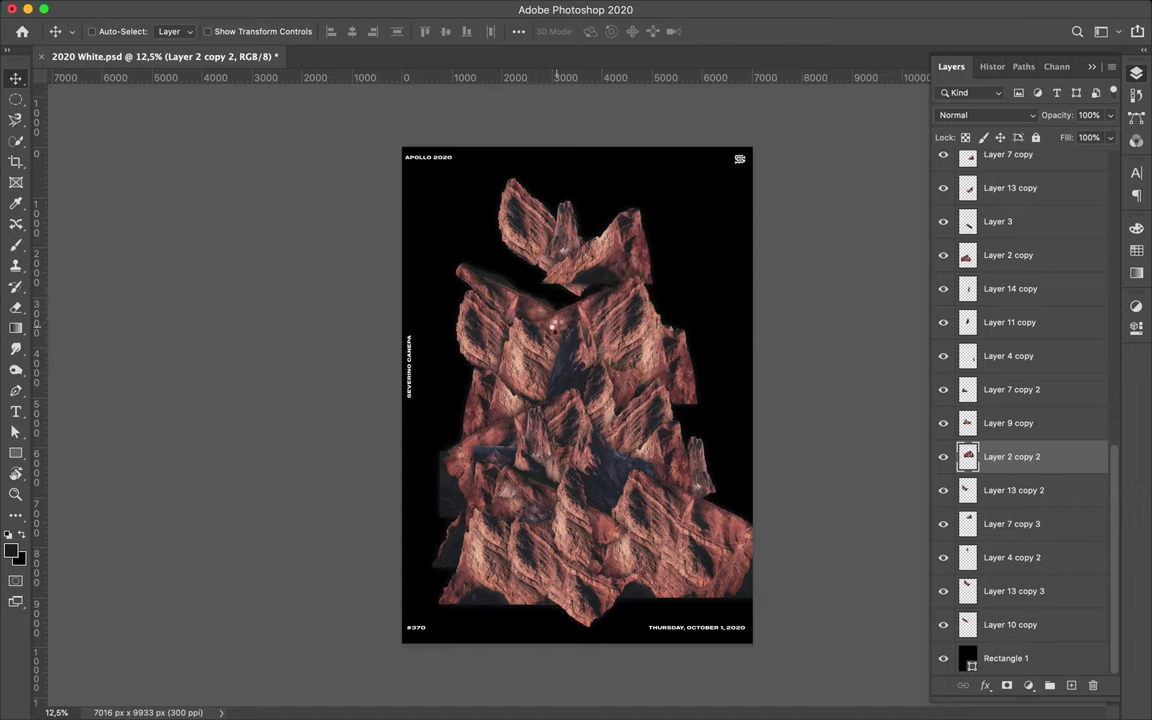
{"action": "left_click", "coordinate": [671, 446]}
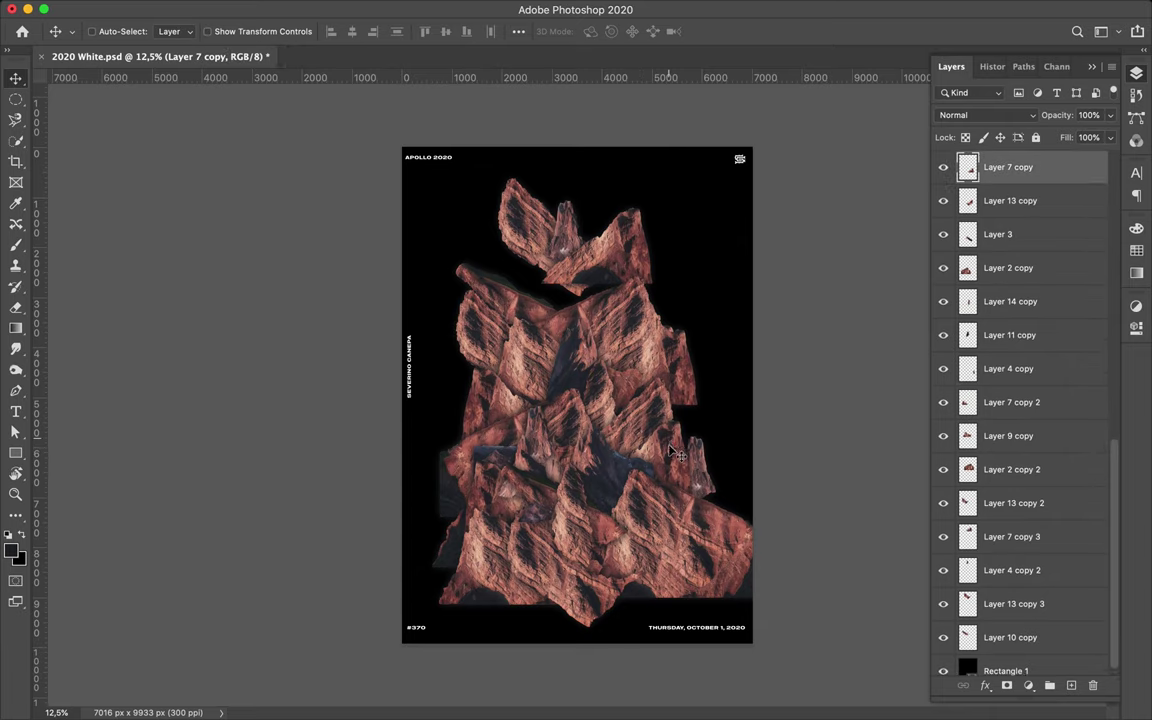
{"action": "left_click_drag", "start_coordinate": [679, 417], "coordinate": [678, 405]}
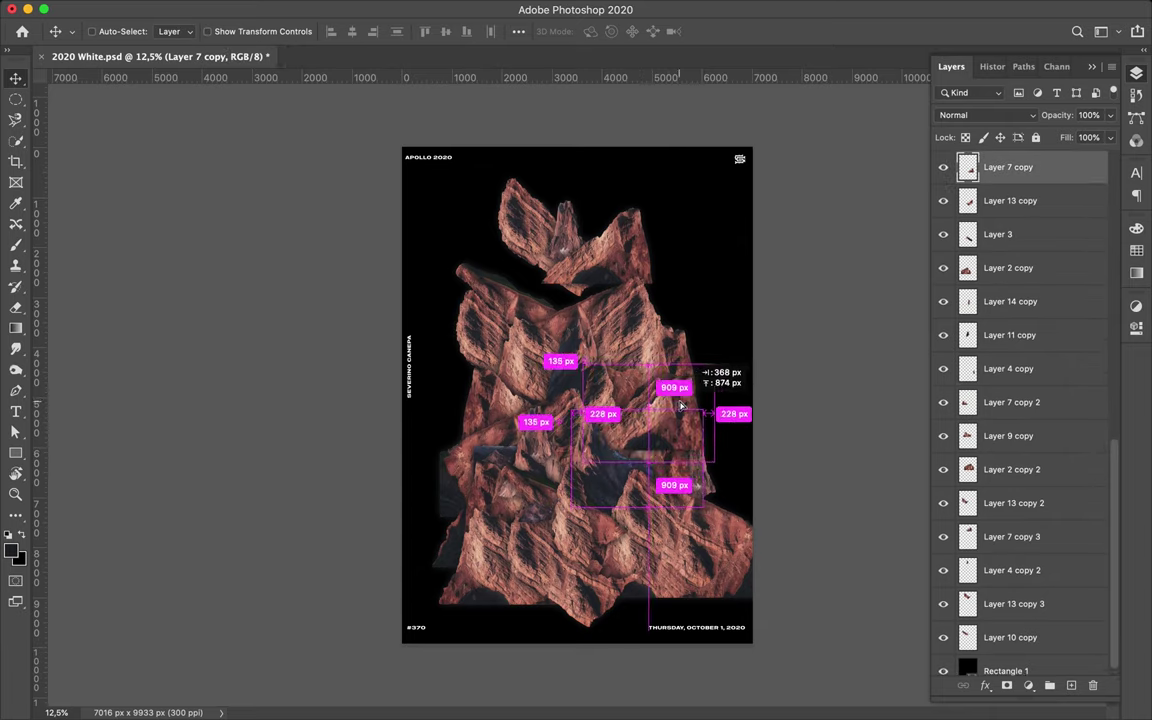
{"action": "left_click_drag", "start_coordinate": [1001, 655], "coordinate": [1012, 380]}
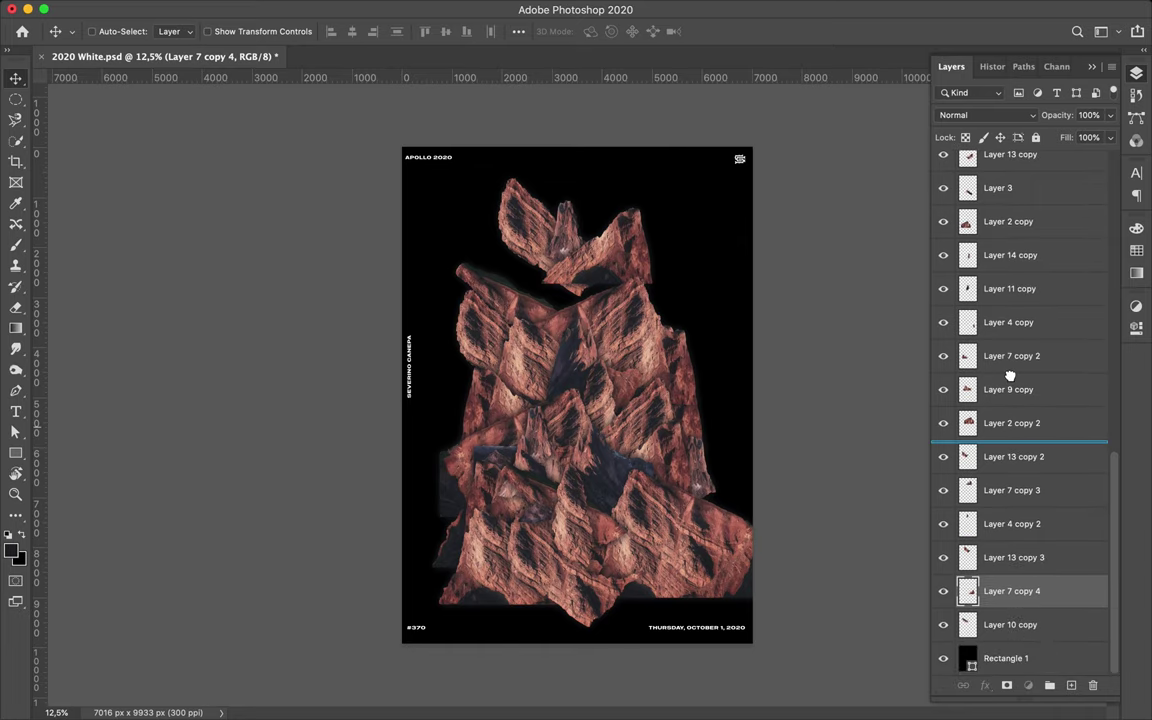
Step: Move Layer 2 copy 2 just above Rectangle 1, then select Layer 7 copy 3 and Layer 4 copy 2
{"action": "left_click", "coordinate": [692, 422]}
{"action": "left_click", "coordinate": [1012, 457]}
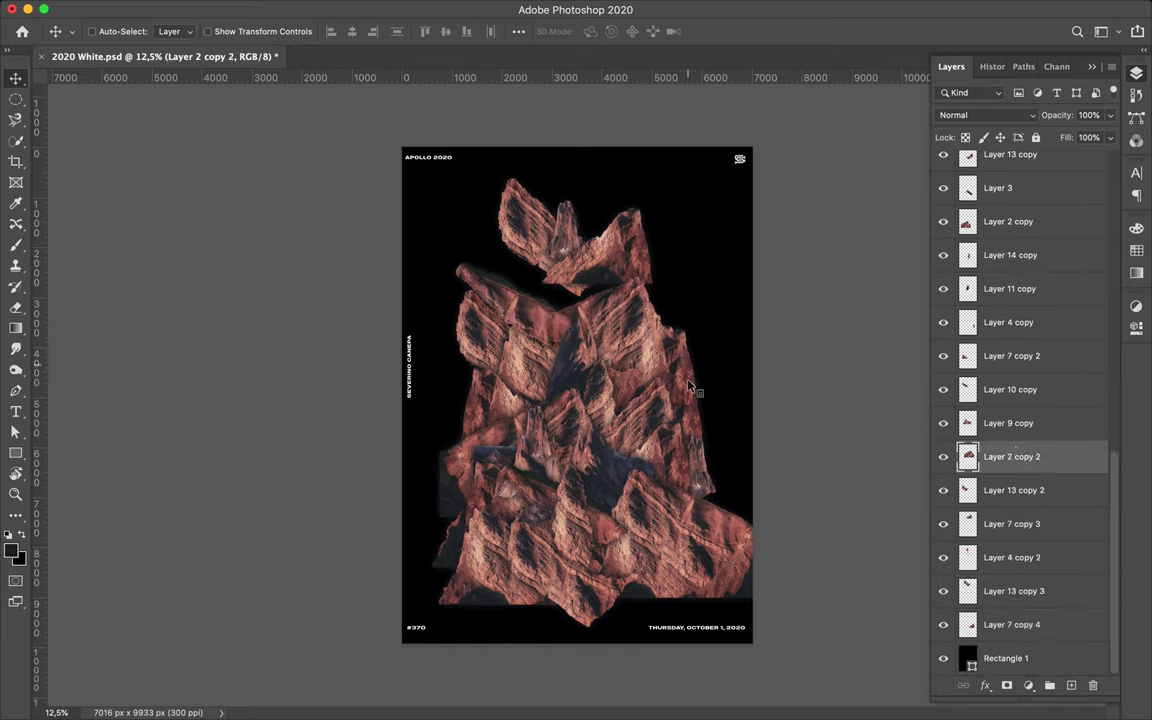
{"action": "left_click_drag", "start_coordinate": [994, 640], "coordinate": [994, 640]}
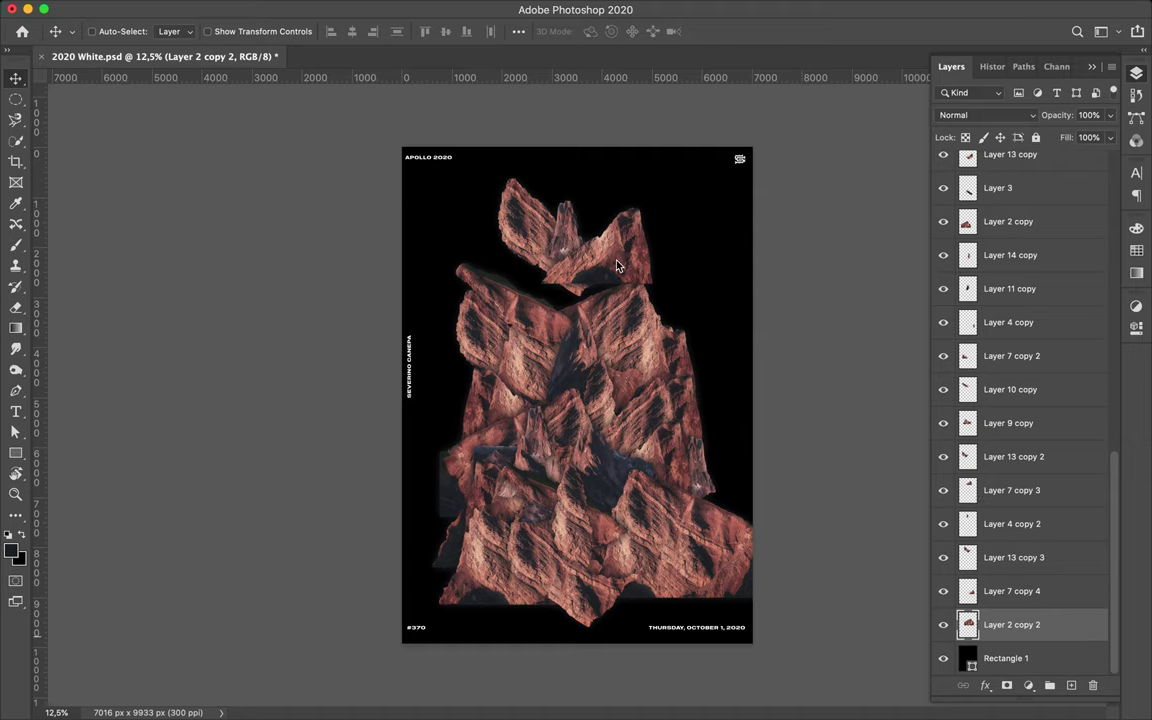
{"action": "left_click", "coordinate": [516, 216]}
{"action": "left_click", "coordinate": [570, 240], "text": "ctrl+shift"}
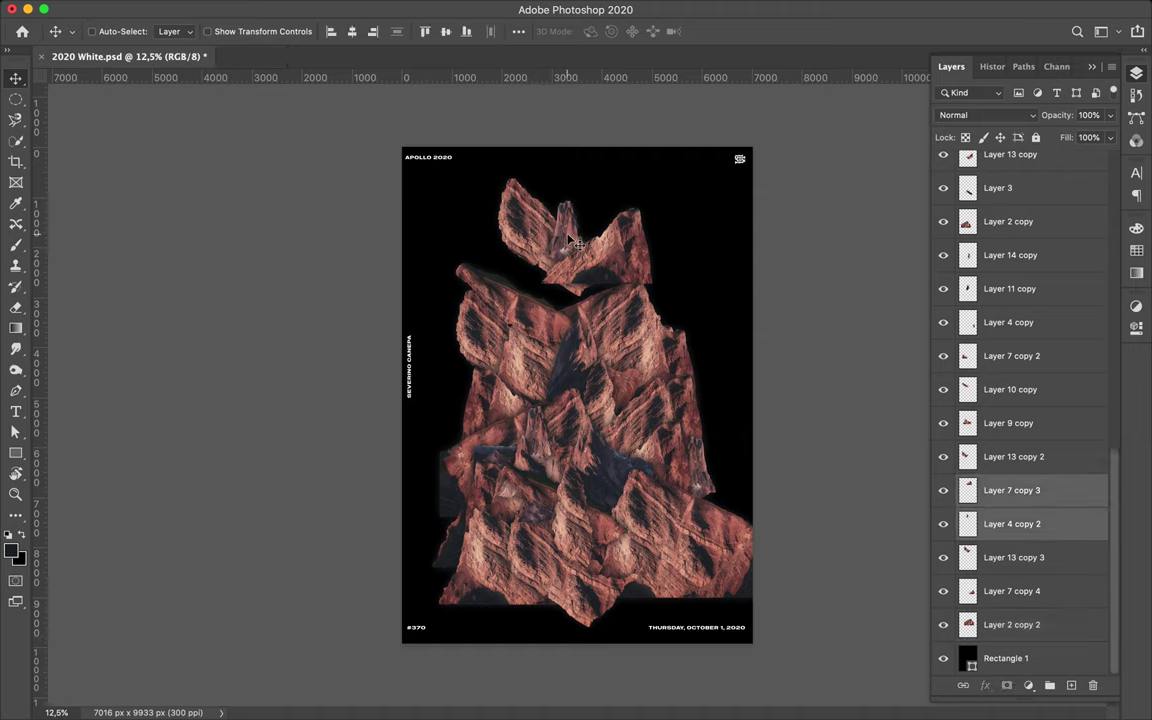
Step: Move Layer 7 copy 3, Layer 4 copy 2 and Layer 13 copy 3 just above Rectangle 1
{"action": "left_click_drag", "start_coordinate": [1033, 525], "coordinate": [1010, 642]}
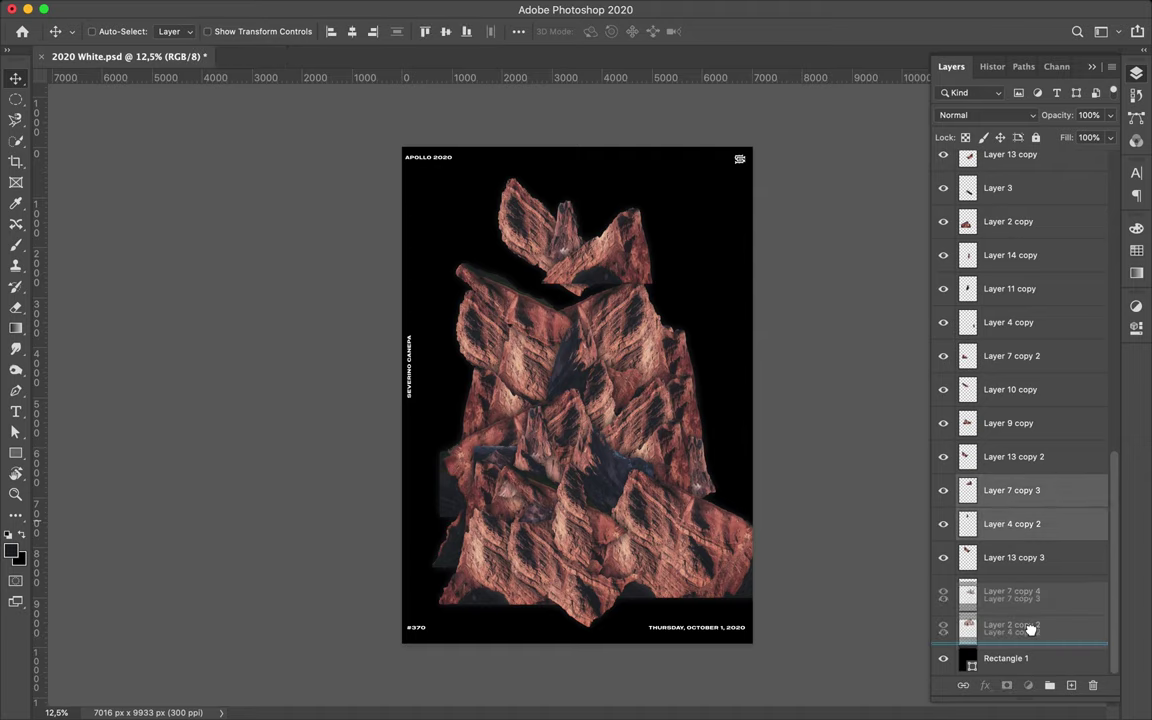
{"action": "left_click", "coordinate": [660, 292], "text": "ctrl"}
{"action": "left_click_drag", "start_coordinate": [1022, 638], "coordinate": [1021, 640]}
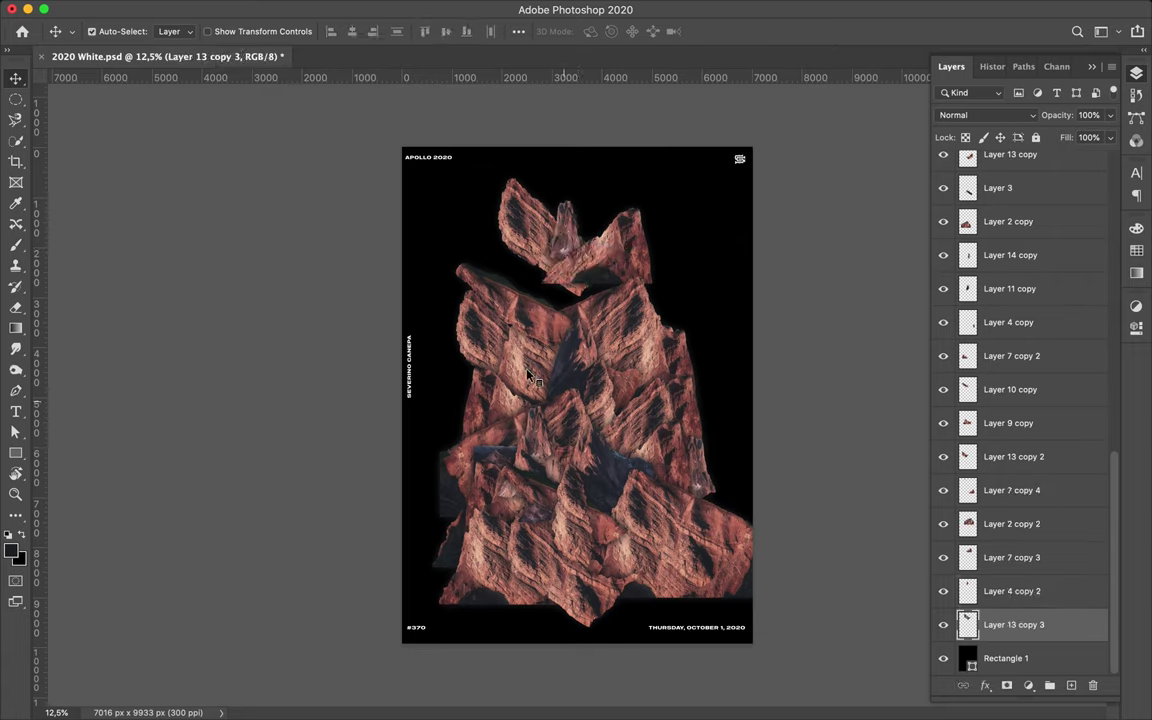
Step: Duplicate the Layer 9 copy and Layer 8 rocks higher, placing Layer 8 copy below Layer 7 copy 4
{"action": "left_click", "coordinate": [1041, 422]}
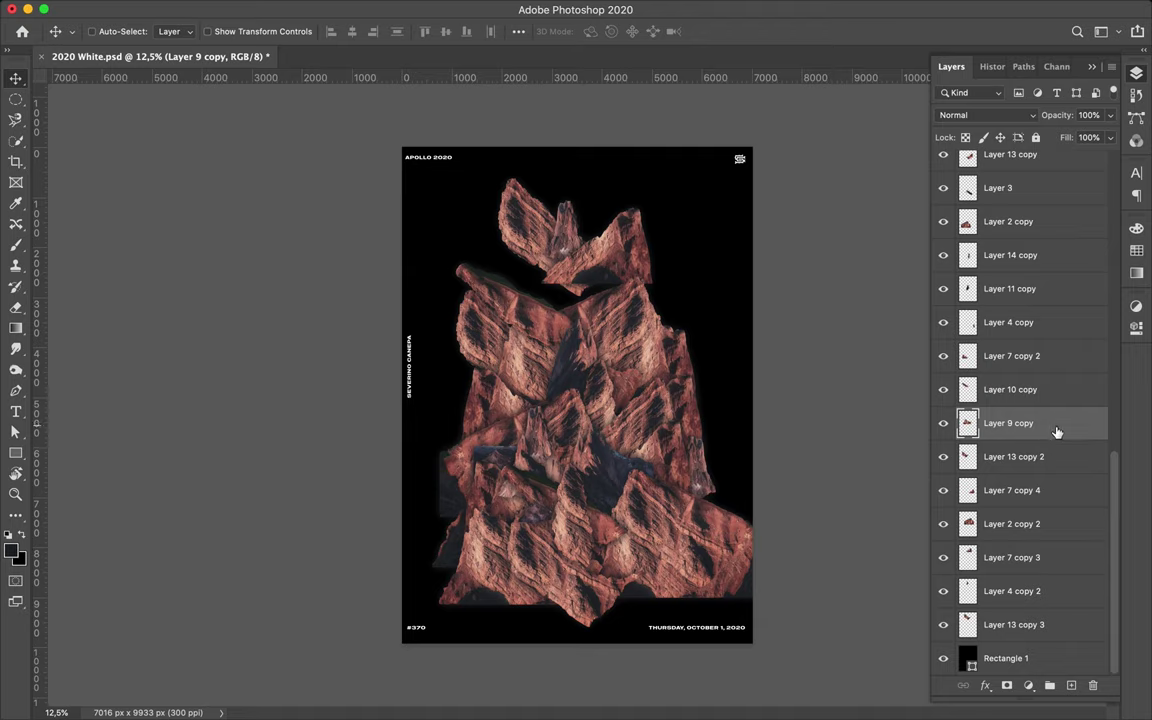
{"action": "left_click_drag", "start_coordinate": [1057, 432], "coordinate": [1057, 574]}
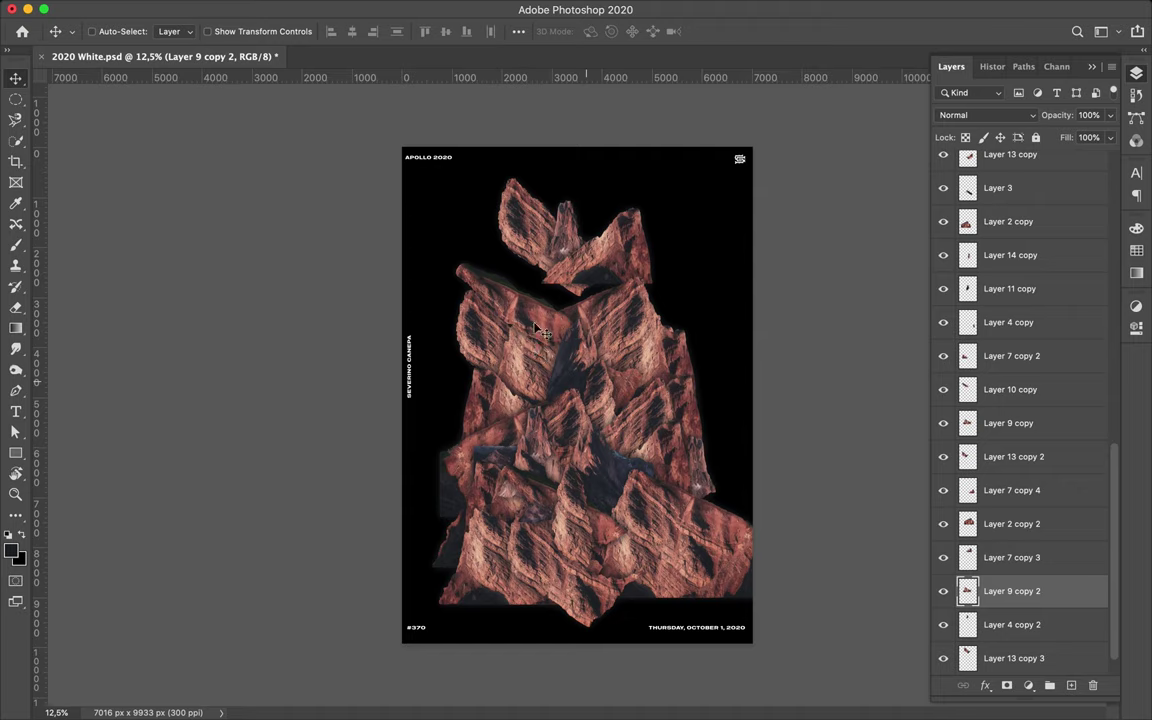
{"action": "left_click_drag", "start_coordinate": [536, 327], "coordinate": [532, 262]}
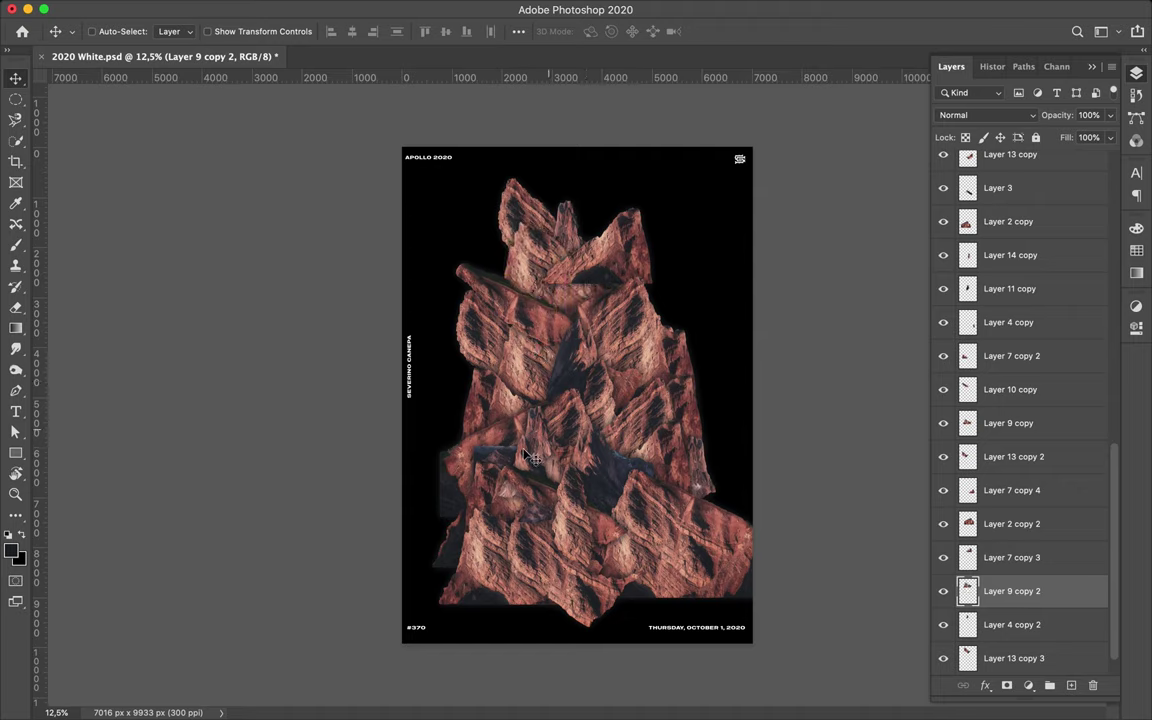
{"action": "left_click_drag", "start_coordinate": [528, 468], "coordinate": [556, 272]}
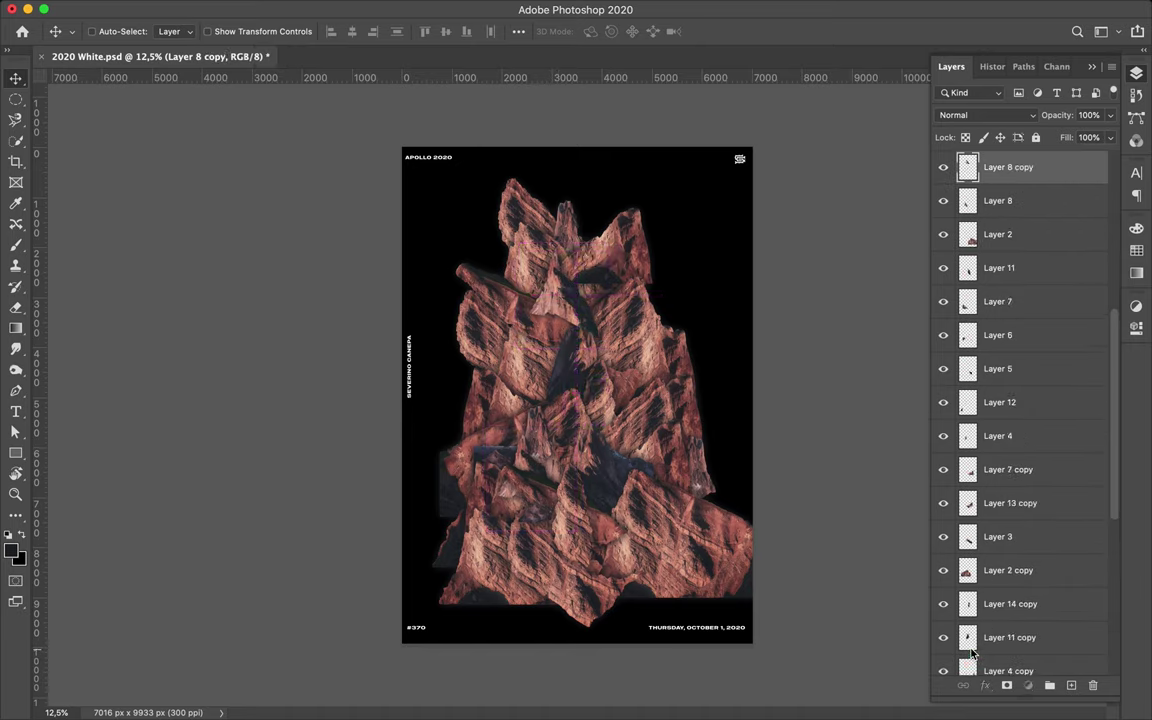
{"action": "left_click_drag", "start_coordinate": [972, 652], "coordinate": [1012, 542]}
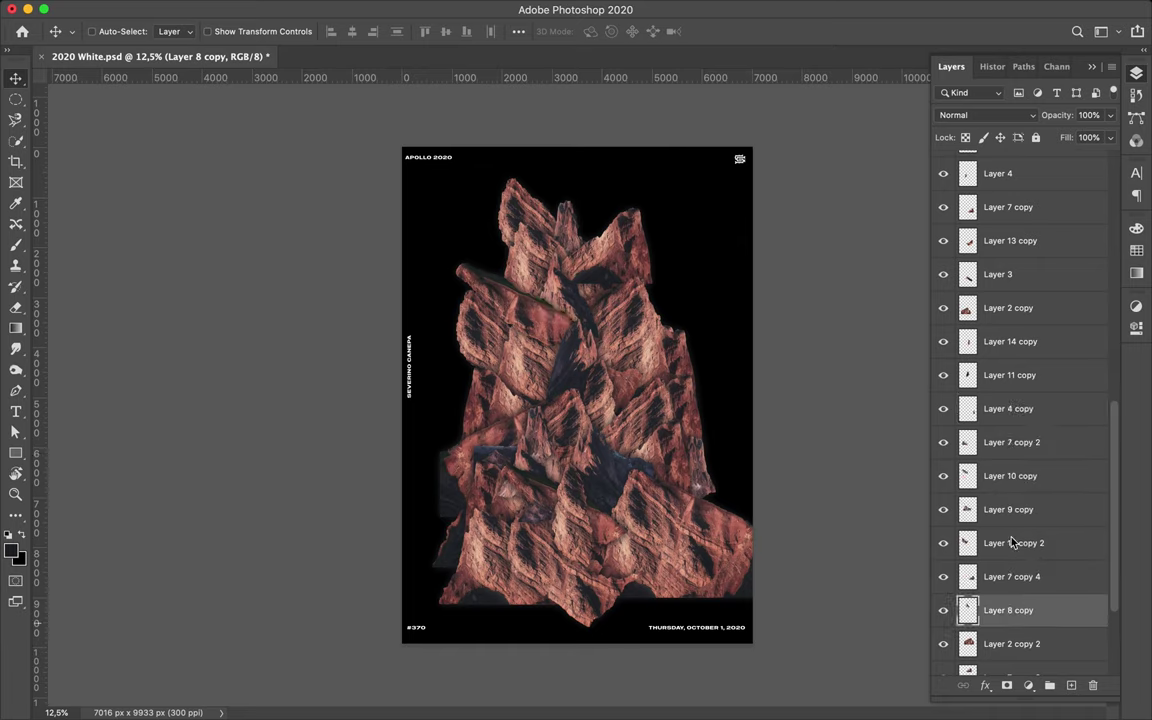
Step: Reposition the Layer 7 copy 3 fragment into the tower's upper-right peak
{"action": "left_click", "coordinate": [618, 270], "text": "ctrl"}
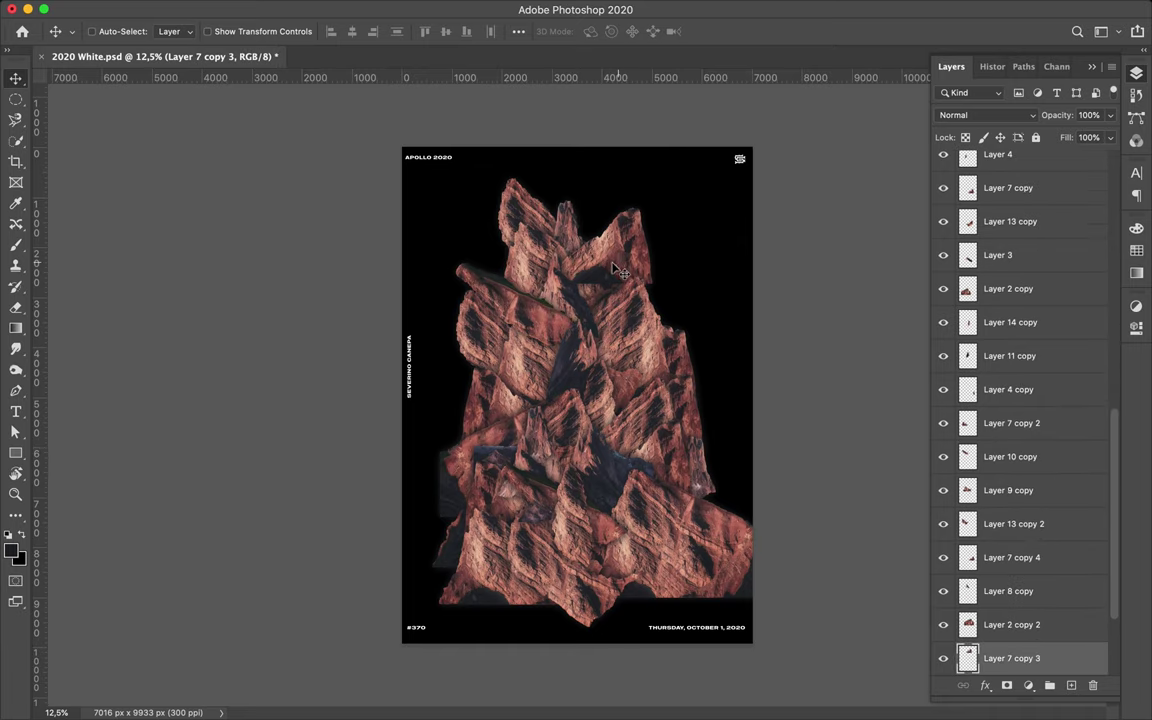
{"action": "mouse_move", "coordinate": [613, 272]}
{"action": "left_mouse_down"}
{"action": "mouse_move", "coordinate": [629, 323]}
{"action": "mouse_move", "coordinate": [622, 262]}
{"action": "left_mouse_up"}
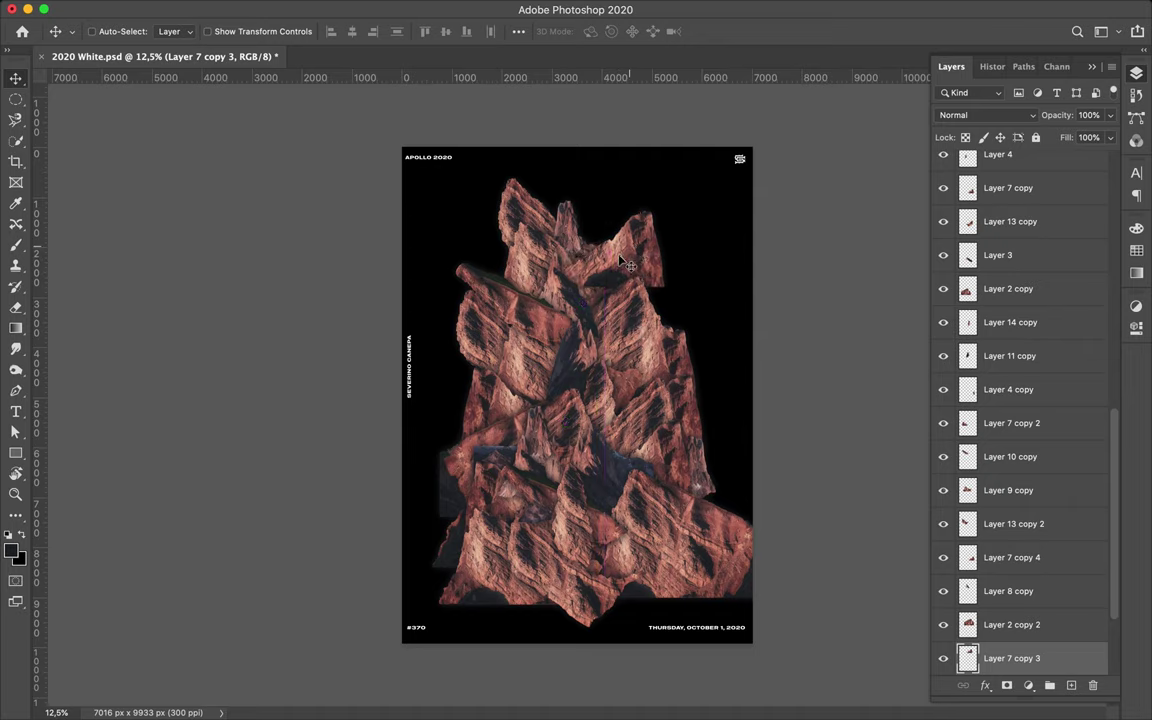
{"action": "key", "text": "super+z"}
{"action": "left_click_drag", "start_coordinate": [647, 258], "coordinate": [631, 263]}
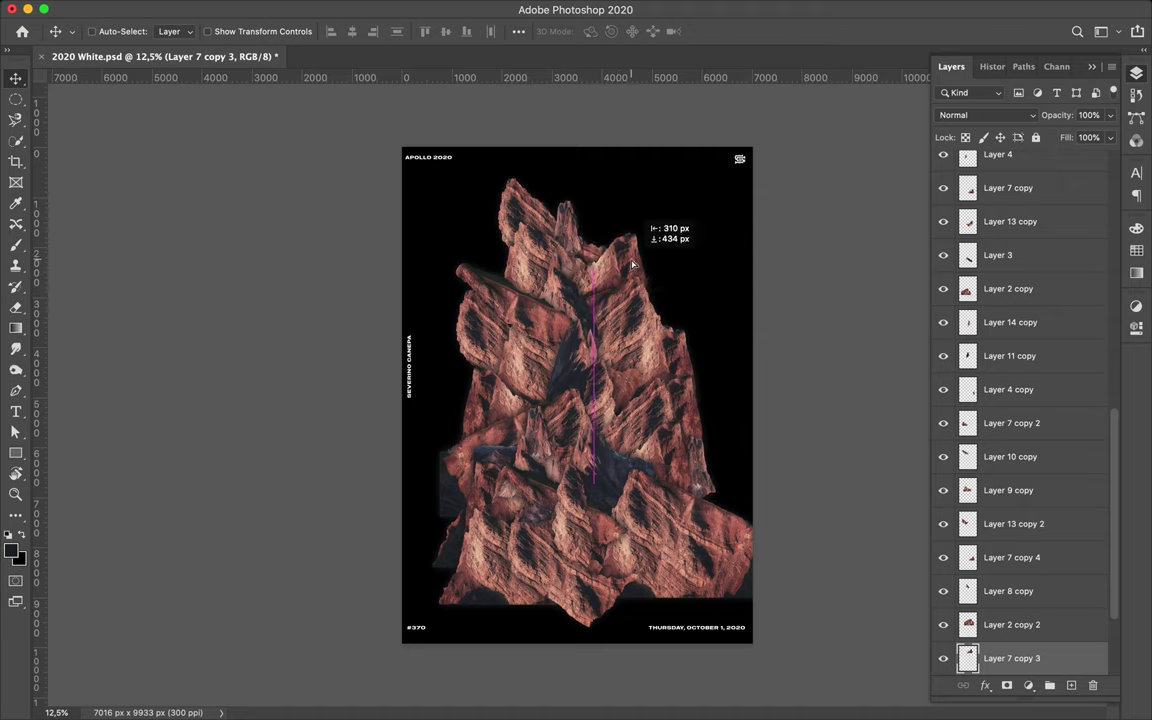
{"action": "scroll", "coordinate": [989, 347], "scroll_direction": "up", "scroll_amount": 10}
Step: Add a Gradient Map above Layer 1 and set its left stop to blue, entering hex 1f2024
{"action": "left_click", "coordinate": [1036, 358]}
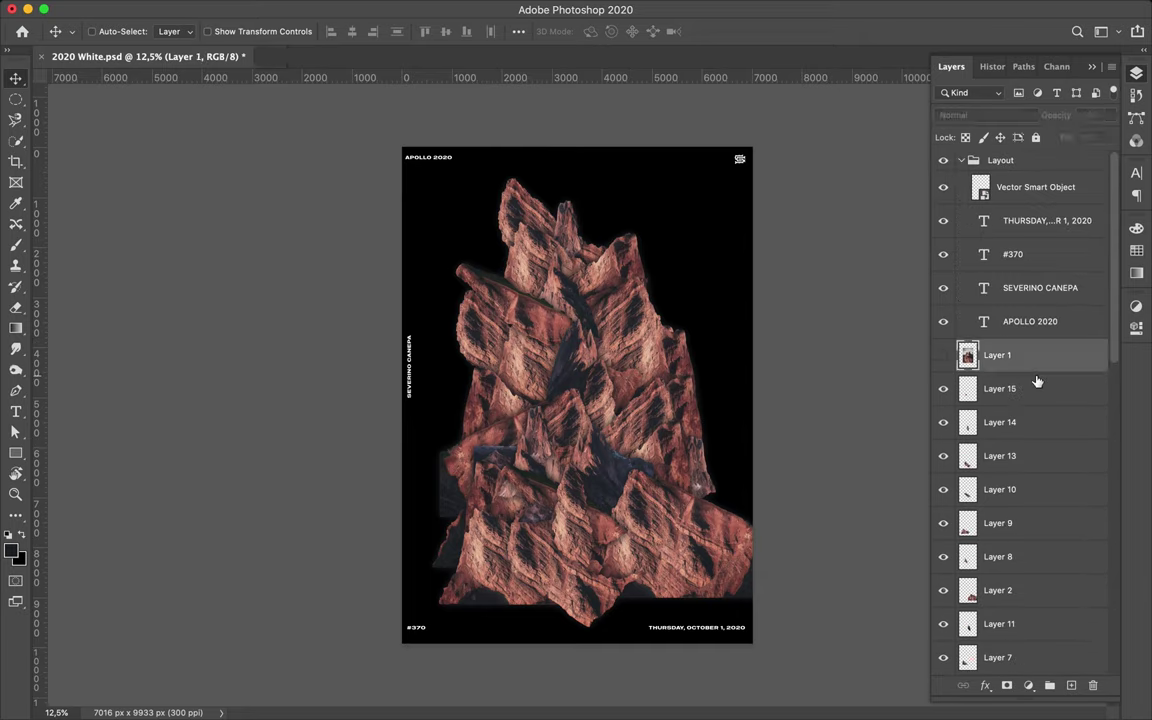
{"action": "left_click", "coordinate": [1031, 688]}
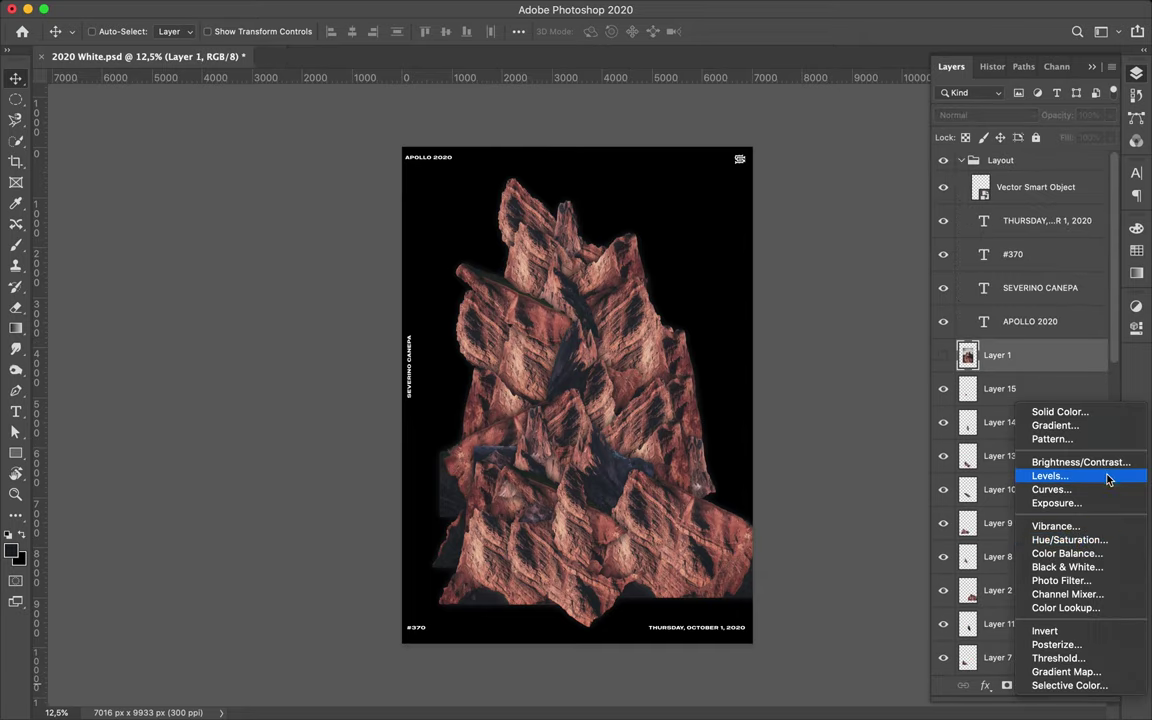
{"action": "left_click", "coordinate": [1040, 653]}
{"action": "left_click", "coordinate": [964, 358]}
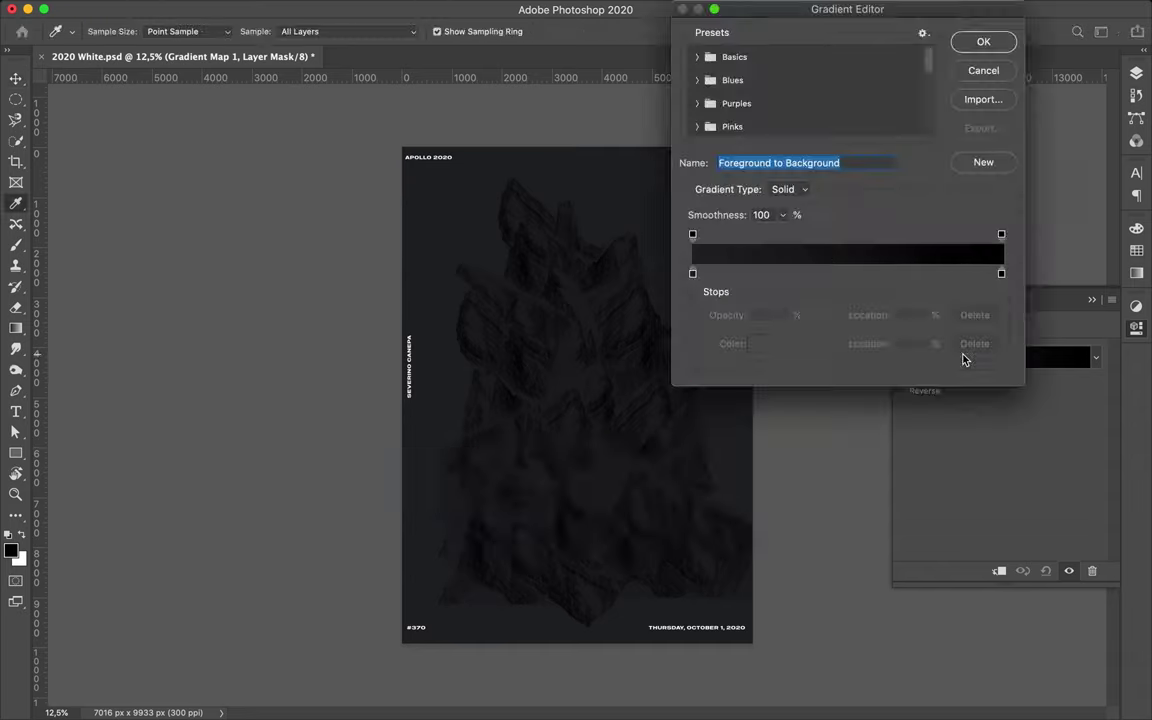
{"action": "left_click", "coordinate": [692, 273]}
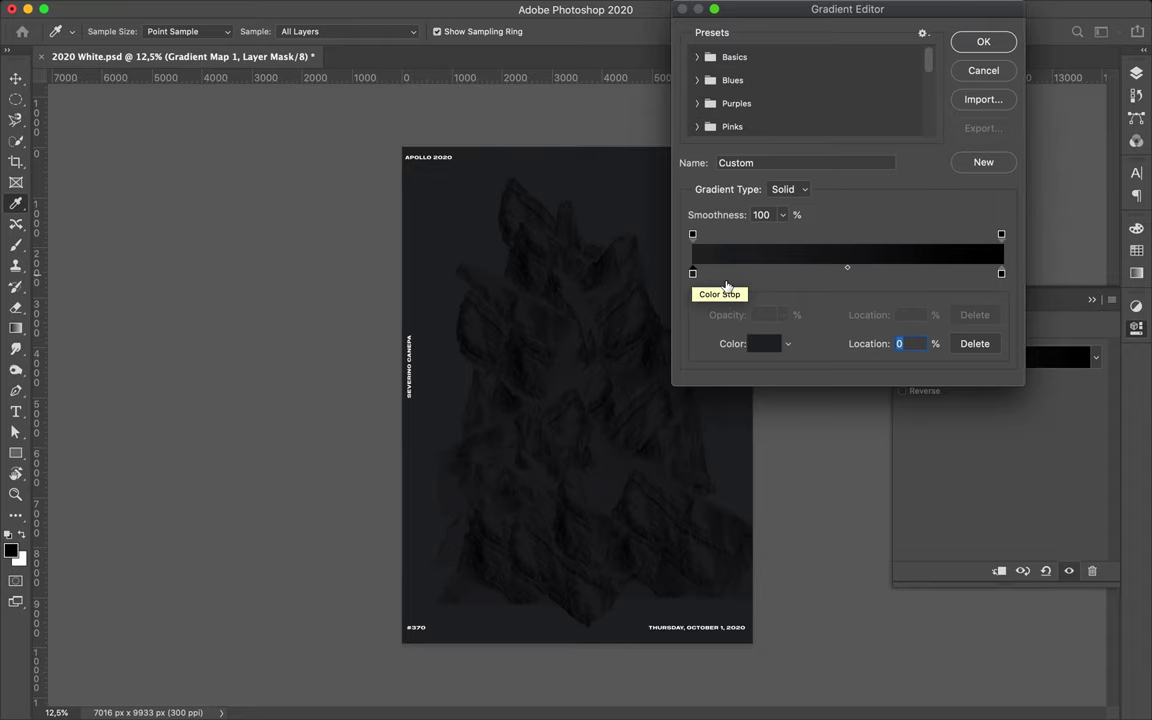
{"action": "double_click", "coordinate": [692, 273]}
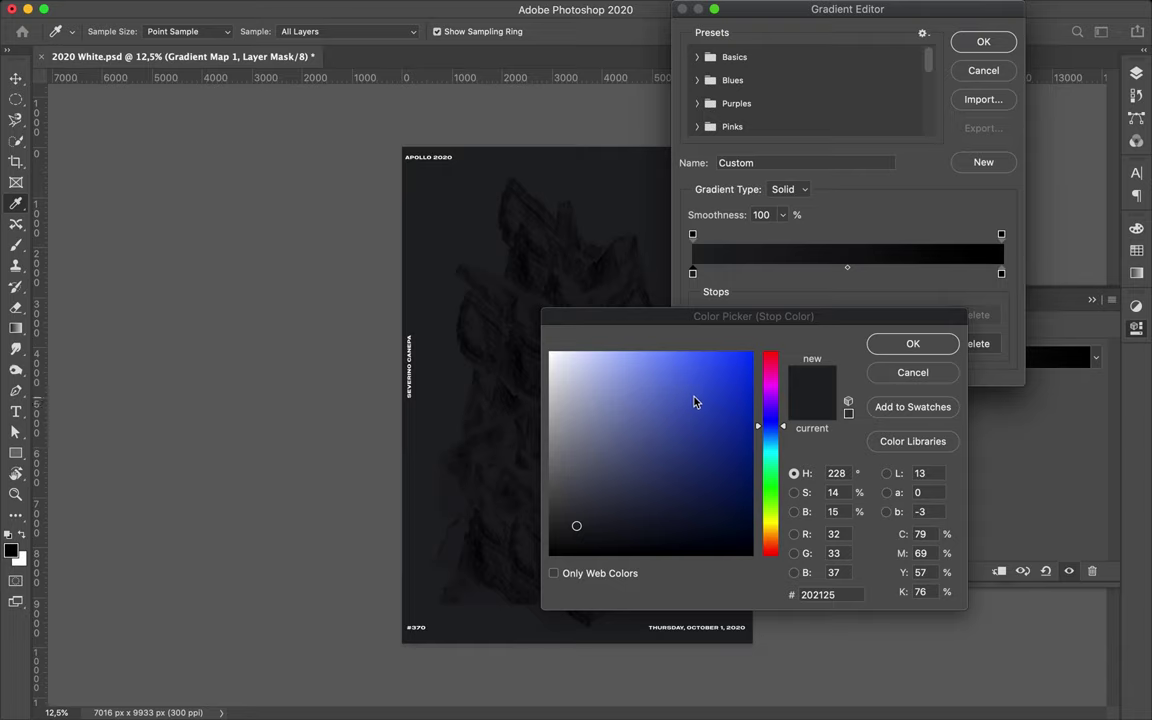
{"action": "left_click", "coordinate": [686, 404]}
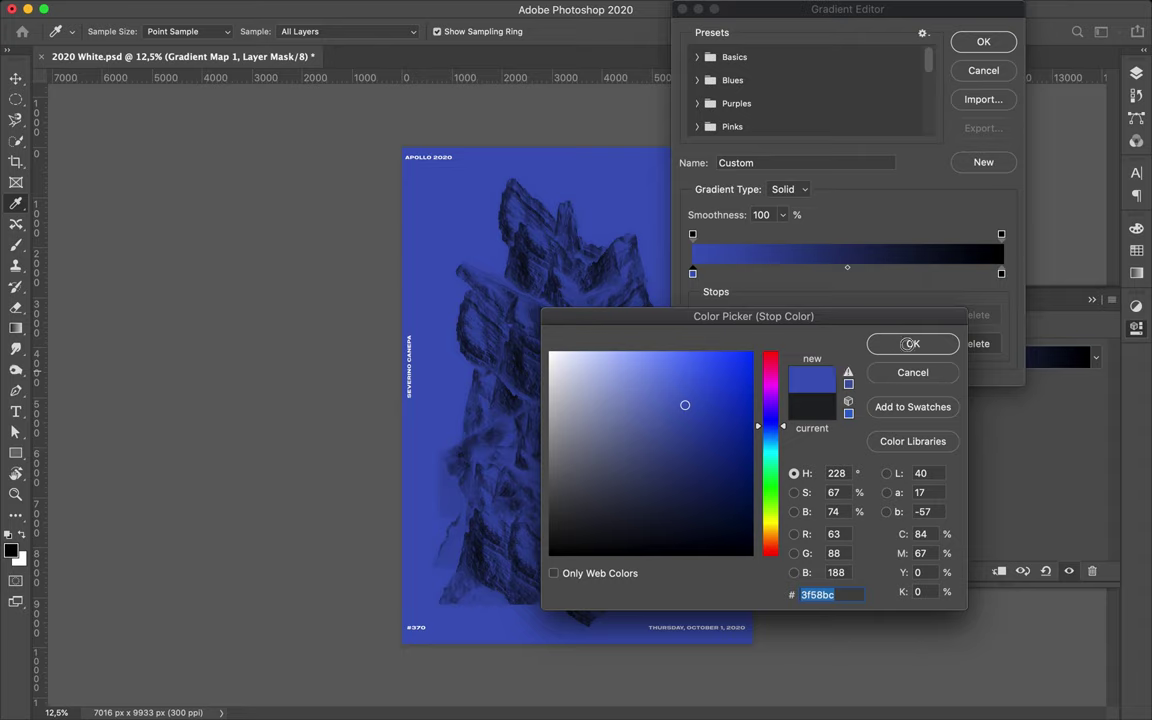
{"action": "left_click_drag", "start_coordinate": [685, 405], "coordinate": [689, 405]}
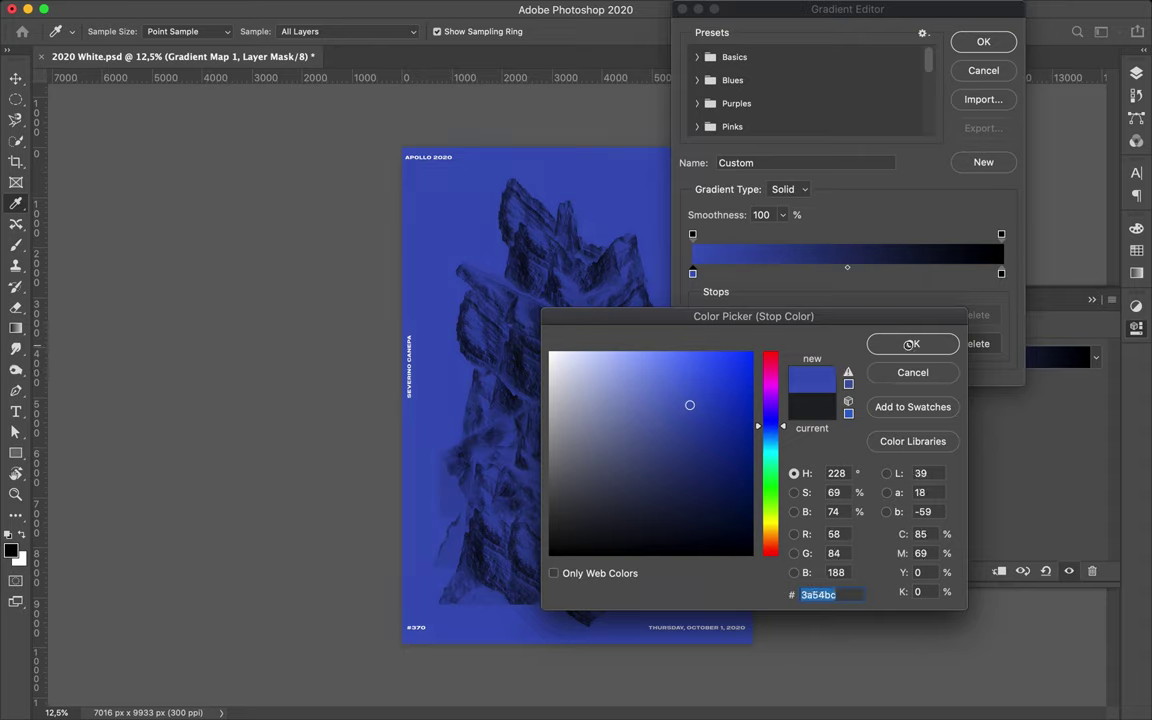
{"action": "type", "text": "1f2024"}
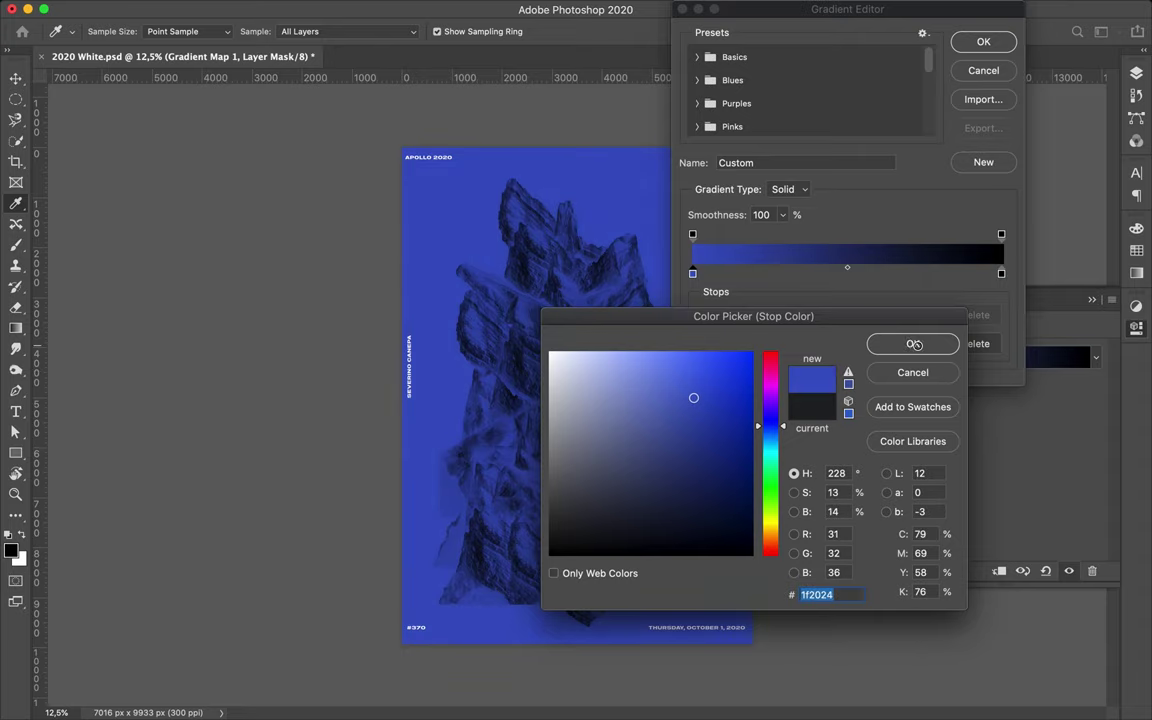
{"action": "left_click", "coordinate": [913, 344]}
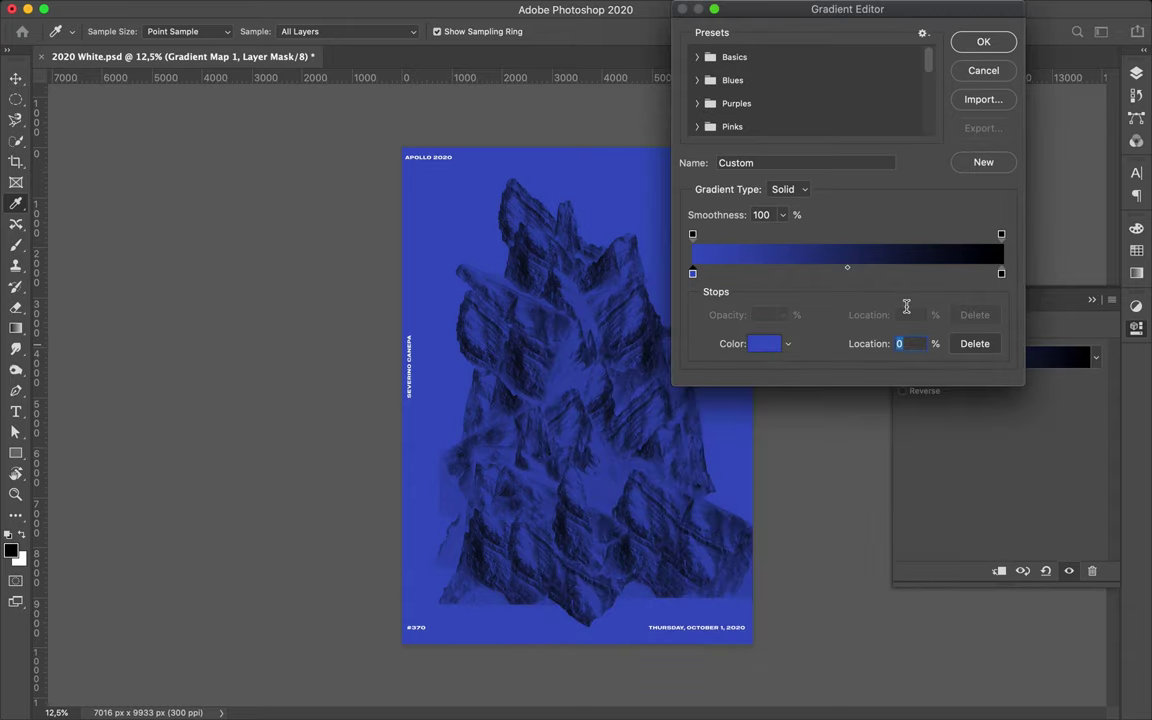
{"action": "left_click", "coordinate": [985, 42]}
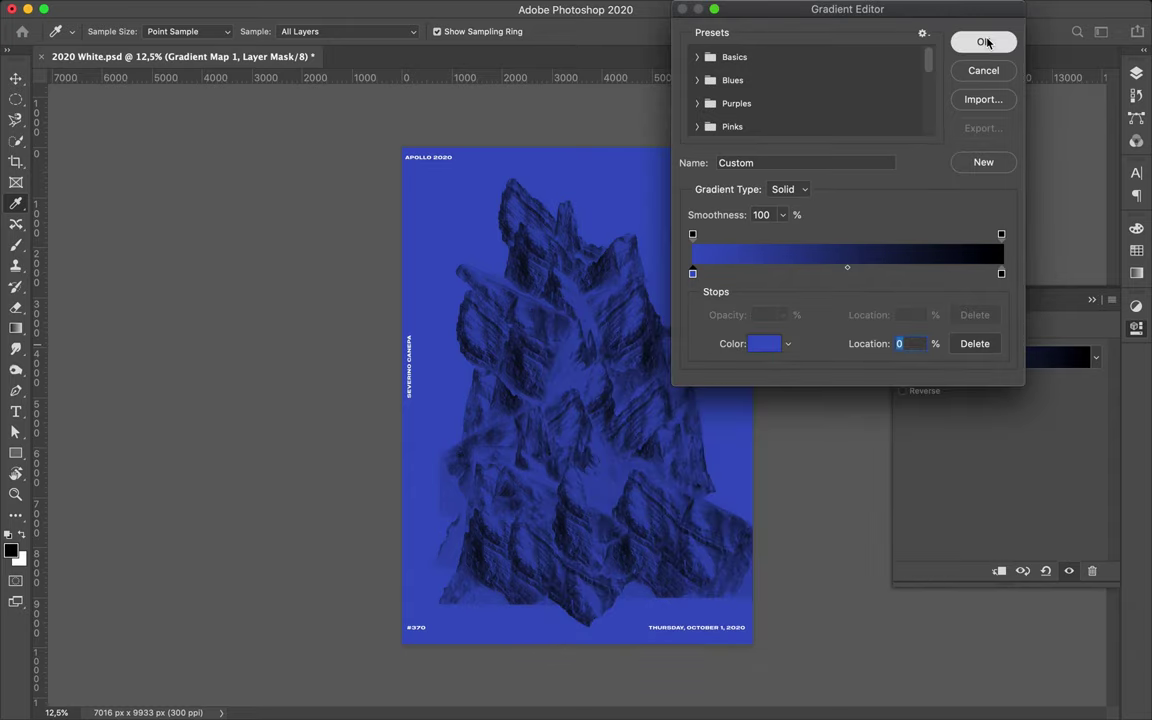
{"action": "left_click", "coordinate": [1136, 75]}
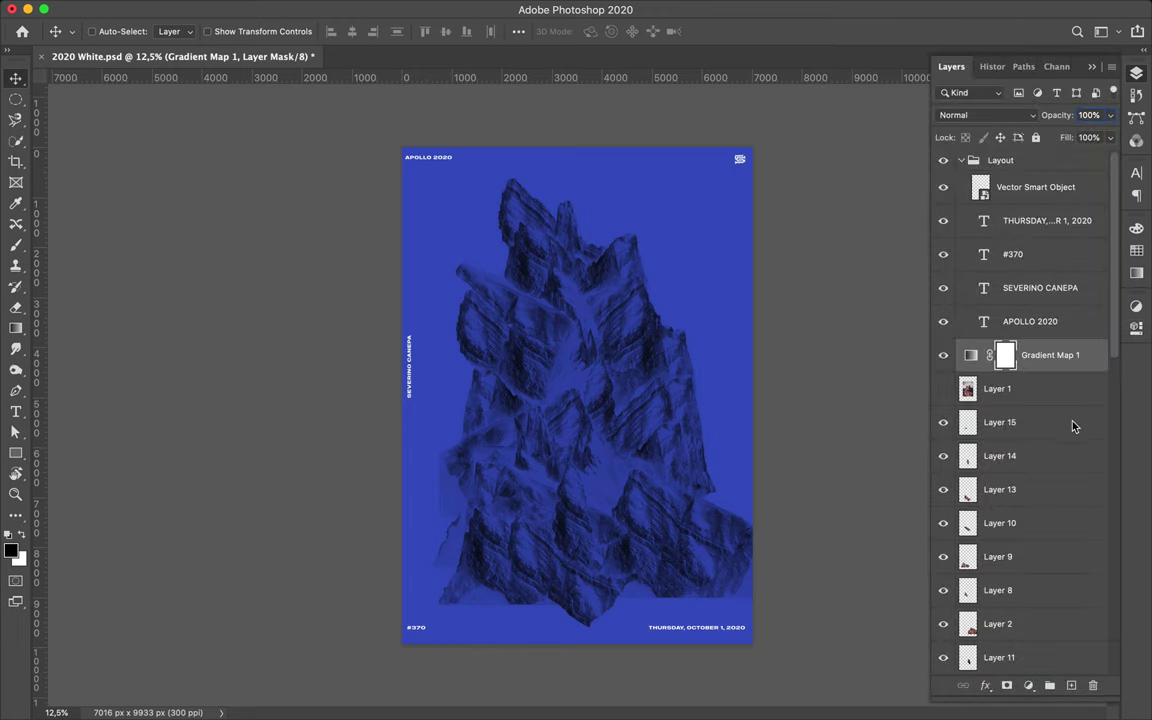
{"action": "left_click", "coordinate": [1000, 422]}
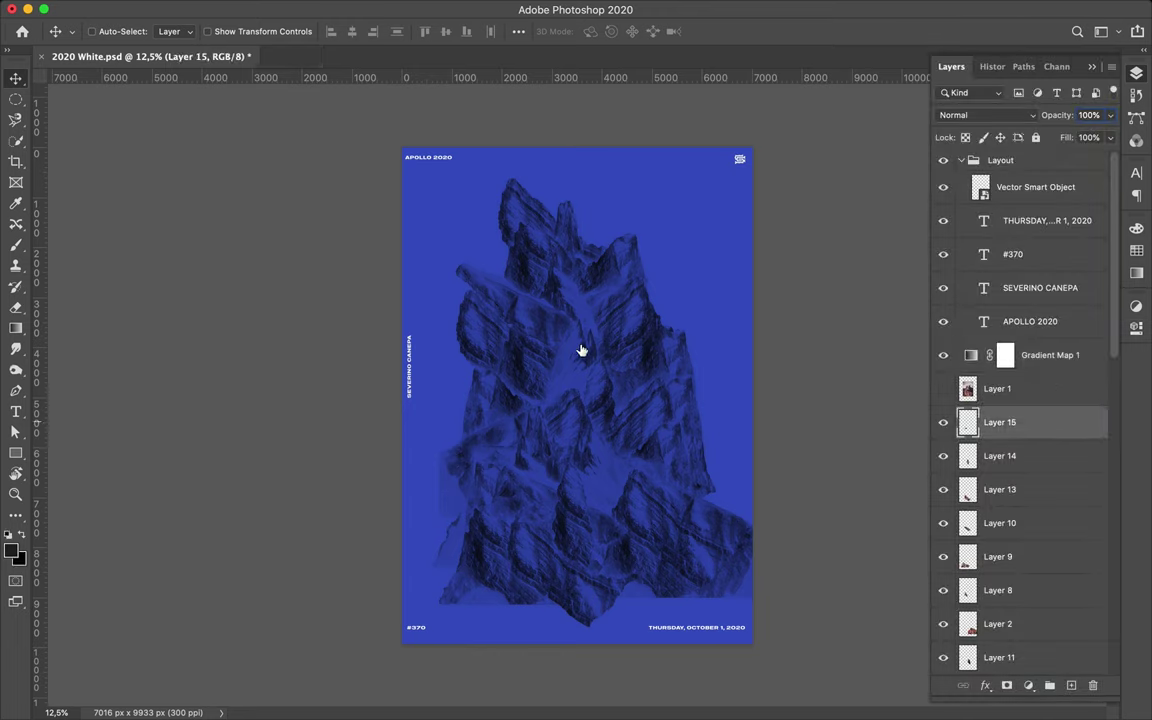
{"action": "key", "text": "t"}
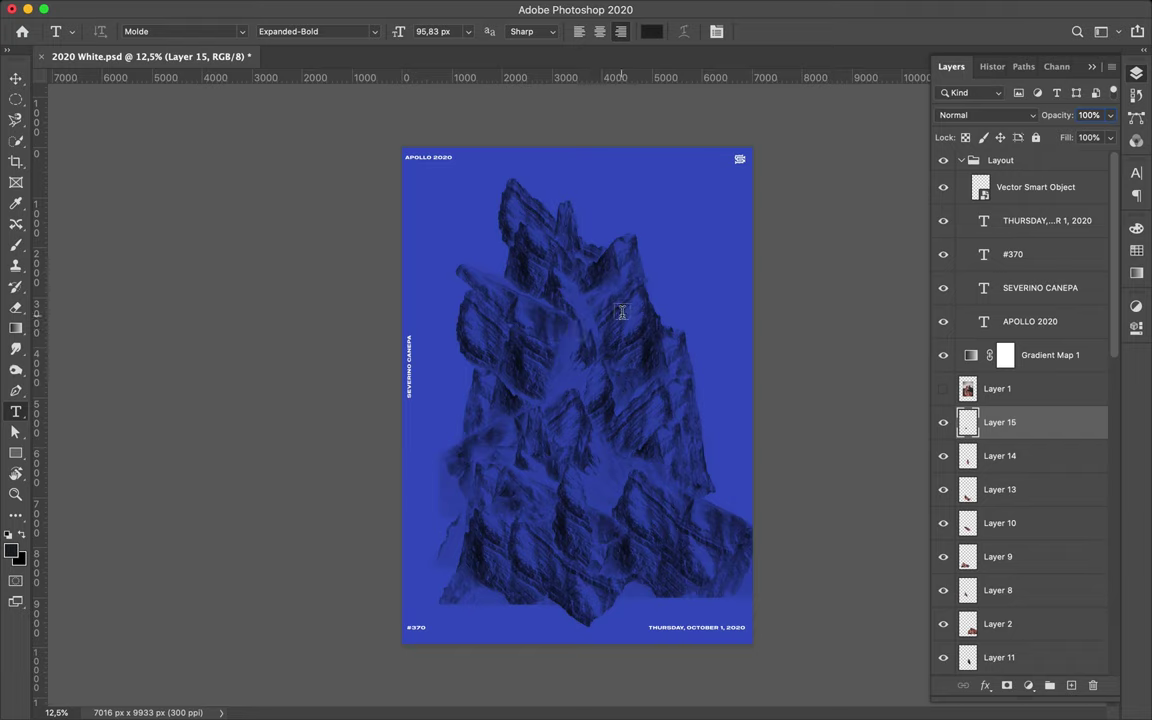
{"action": "left_click", "coordinate": [541, 340]}
{"action": "key", "text": "BackSpace"}
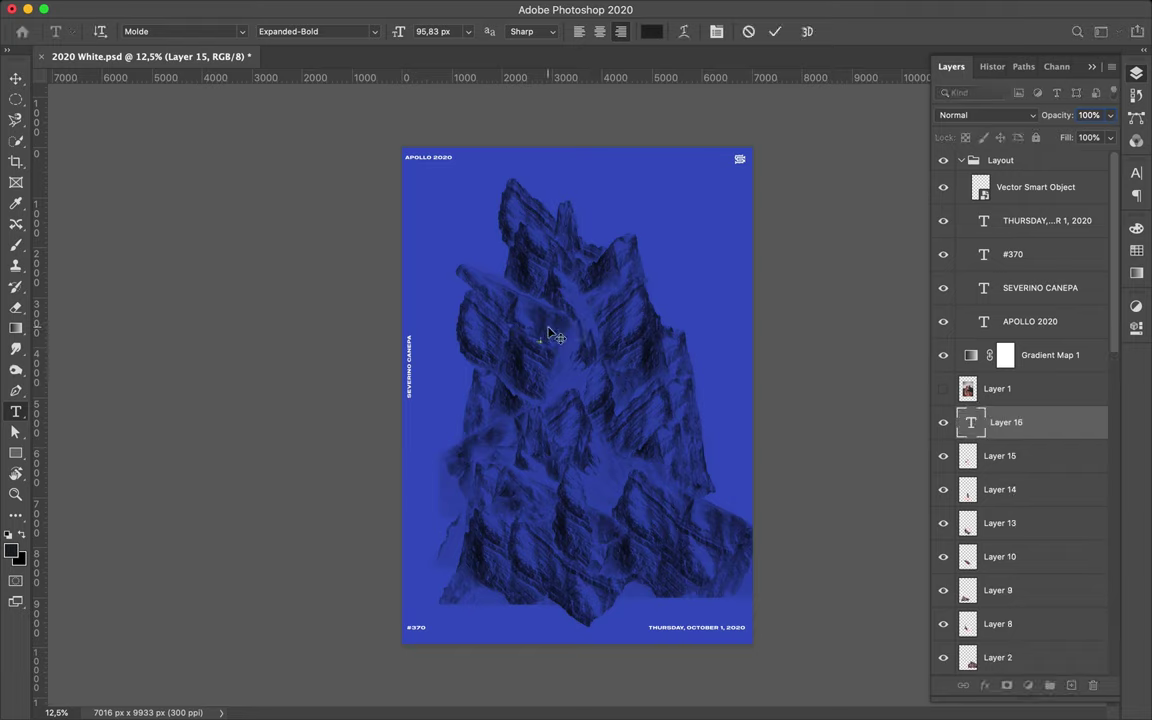
{"action": "key", "text": "Escape"}
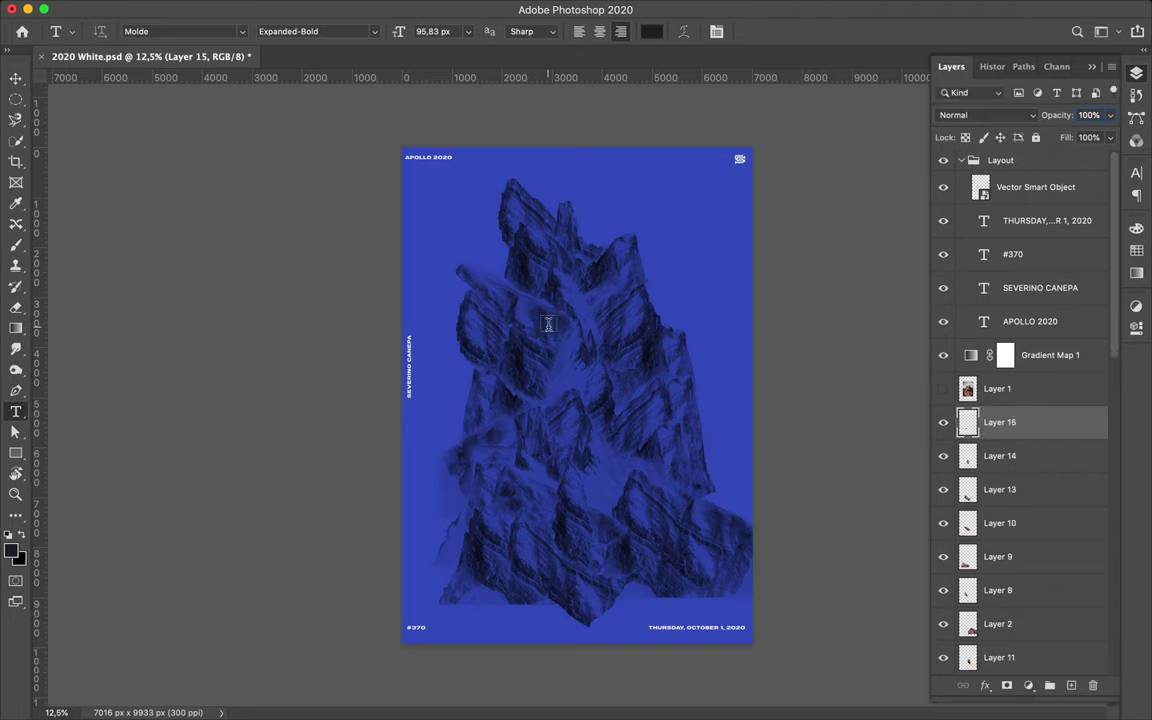
{"action": "key", "text": "p"}
{"action": "key", "text": "t"}
{"action": "left_click", "coordinate": [613, 300]}
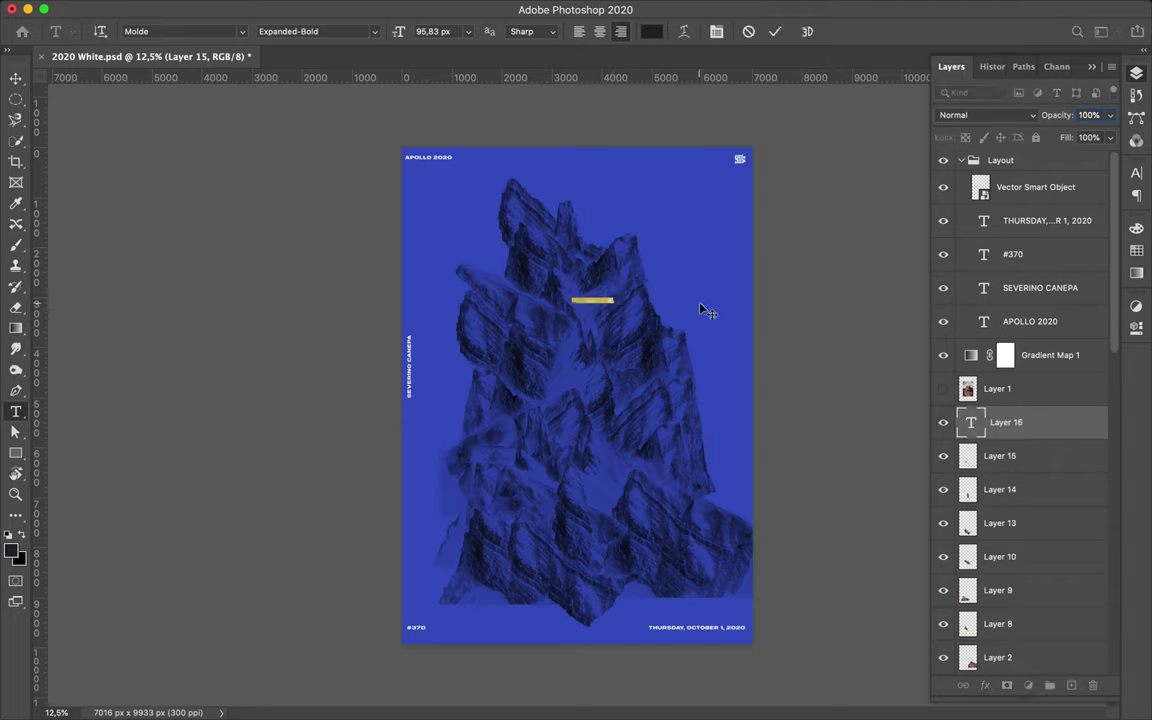
{"action": "key", "text": "Escape"}
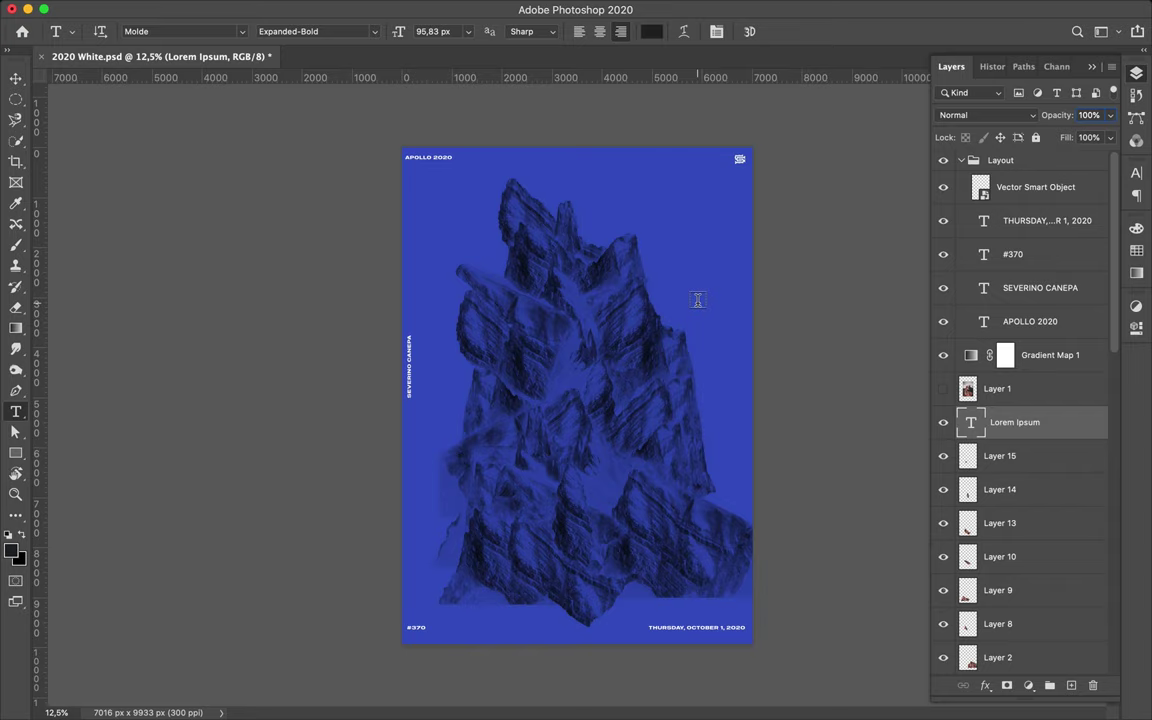
{"action": "key", "text": "ctrl+z"}
{"action": "key", "text": "u"}
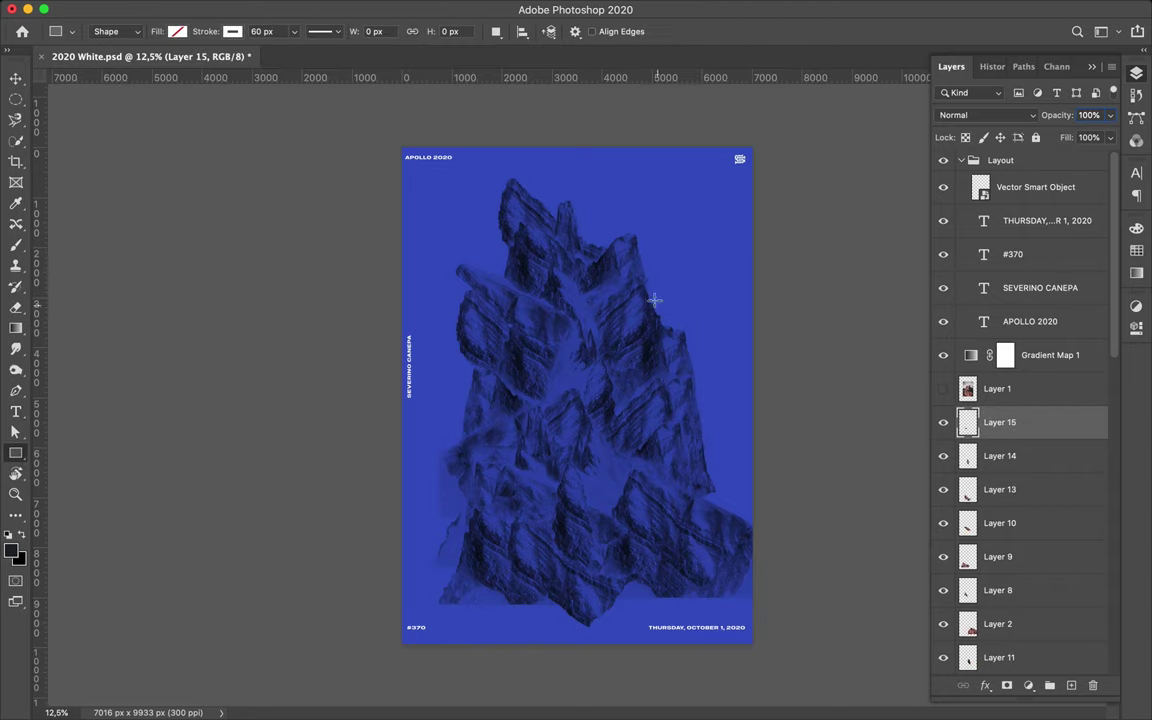
Step: Draw an 805 px square over the upper rocks with a white outline
{"action": "left_click_drag", "start_coordinate": [627, 268], "coordinate": [665, 306]}
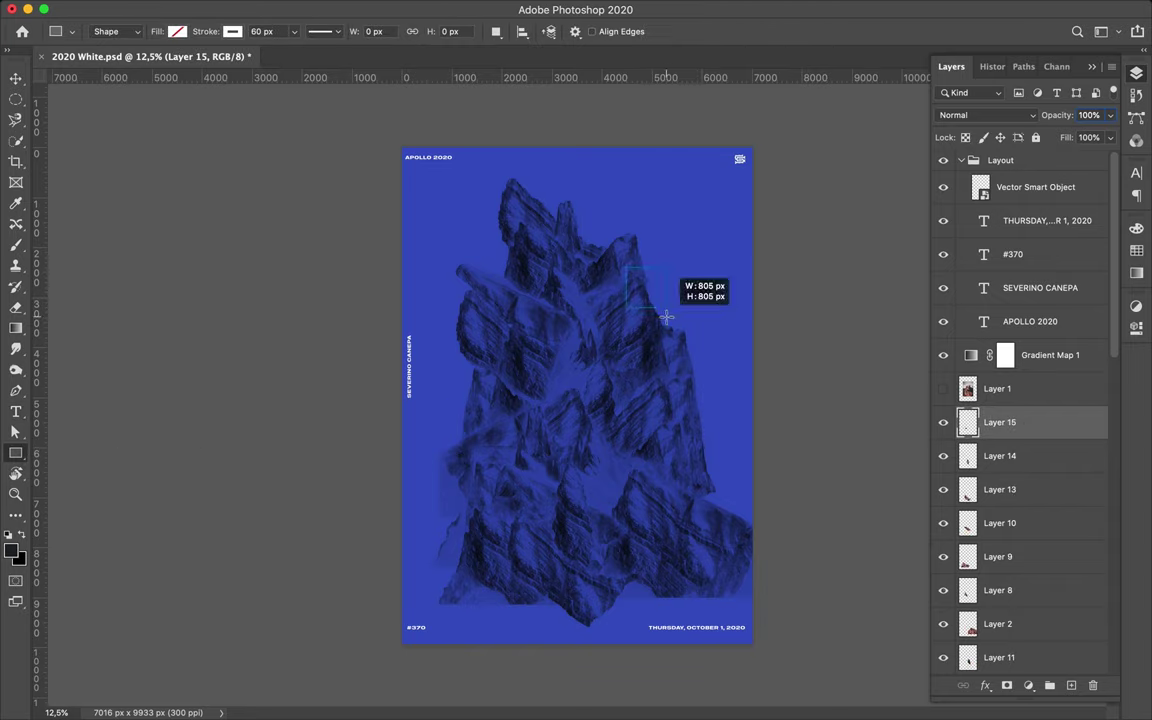
{"action": "left_click", "coordinate": [232, 31]}
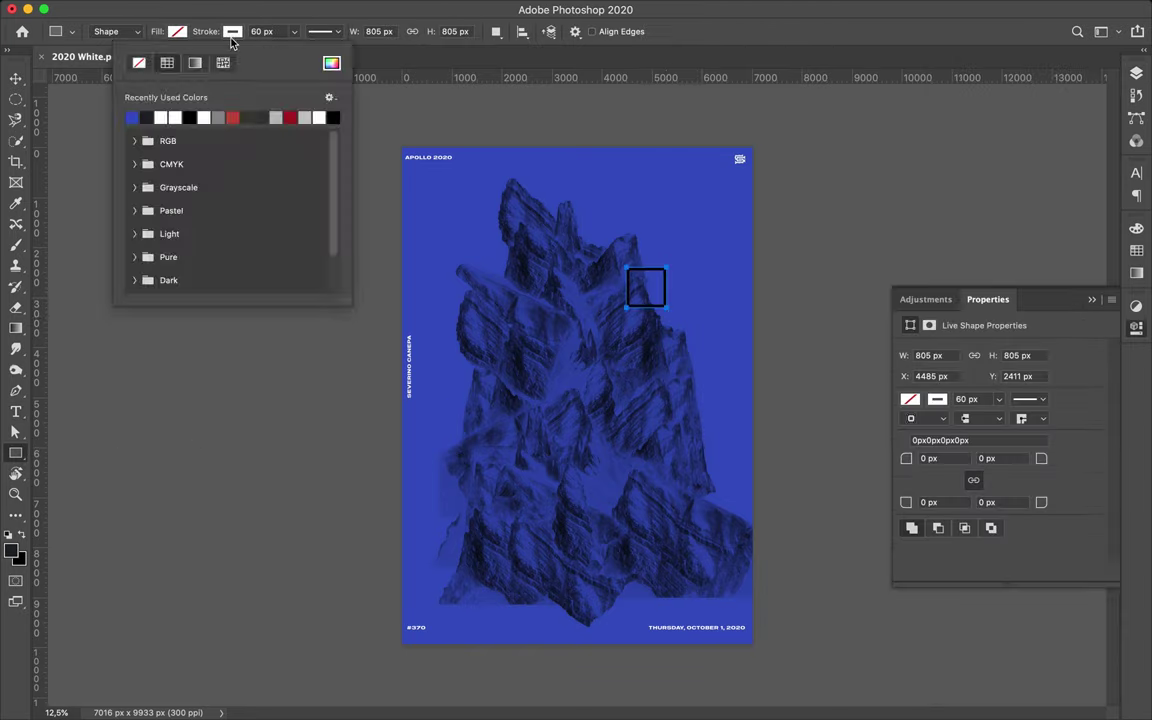
{"action": "left_click", "coordinate": [281, 33]}
{"action": "left_click", "coordinate": [232, 31]}
{"action": "left_click", "coordinate": [333, 117]}
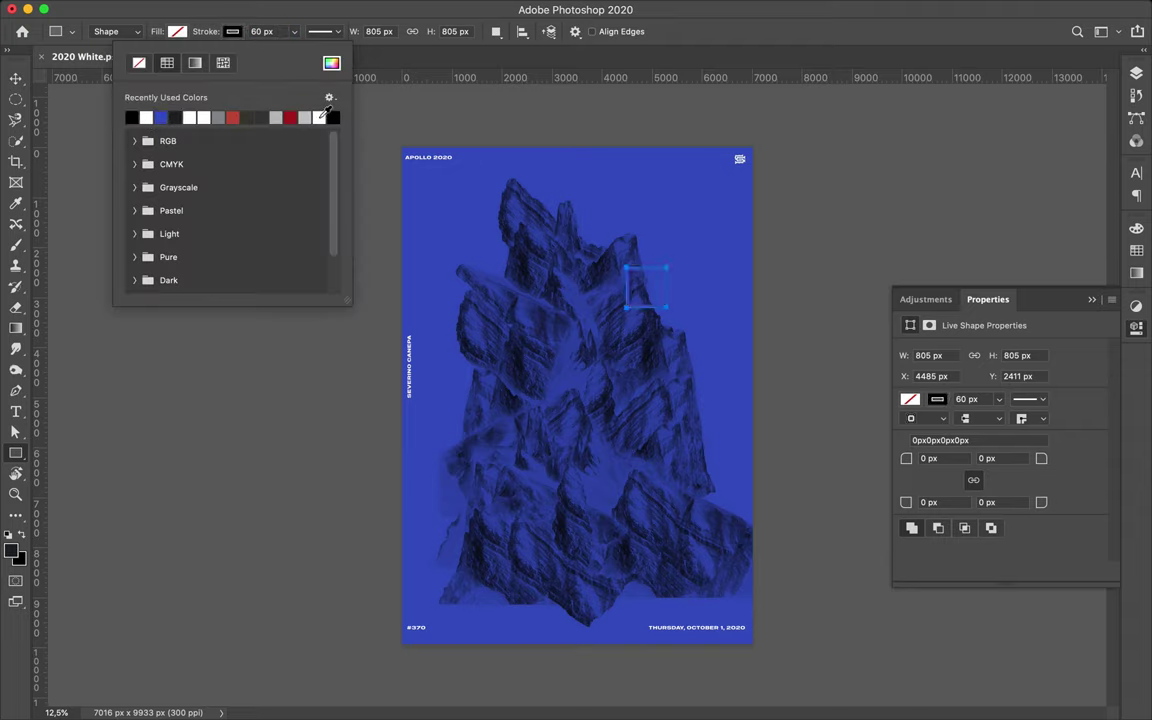
{"action": "left_click", "coordinate": [319, 117]}
Step: Select the Gradient Map 1 layer in the Layers panel
{"action": "key", "text": "v"}
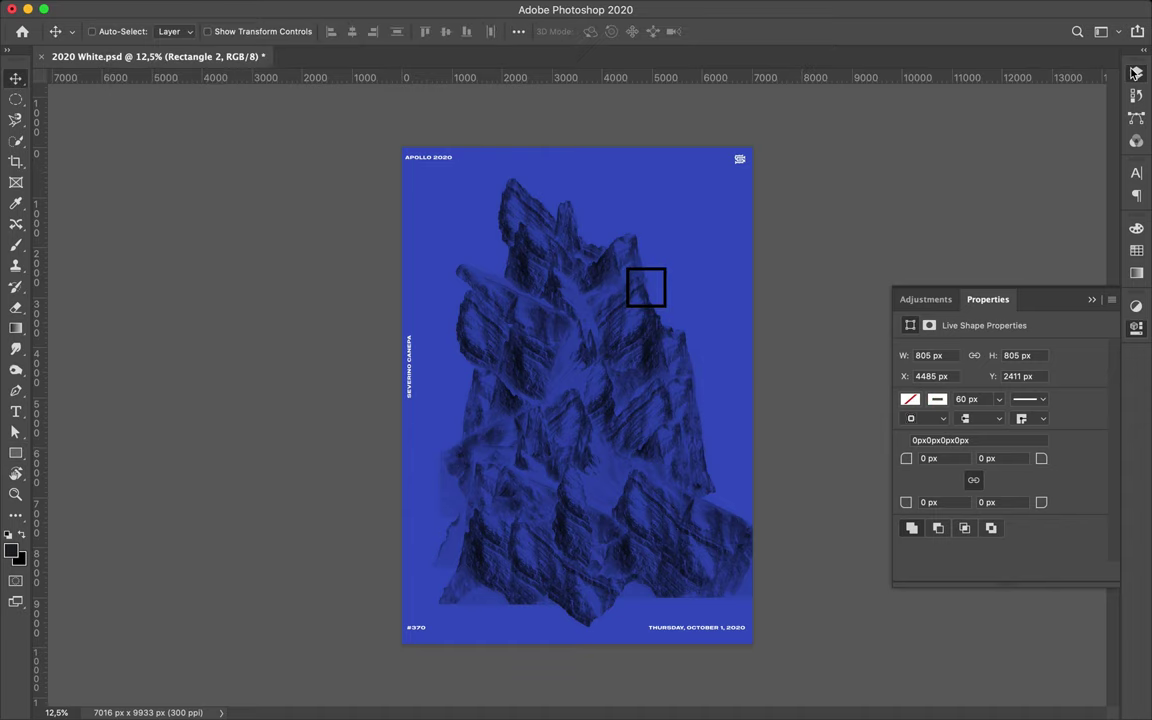
{"action": "left_click", "coordinate": [1136, 73]}
{"action": "left_click", "coordinate": [1055, 358]}
Step: Delete the blue gradient map and hidden Layer 1, then select the Rectangle 1 background
{"action": "key", "text": "Delete"}
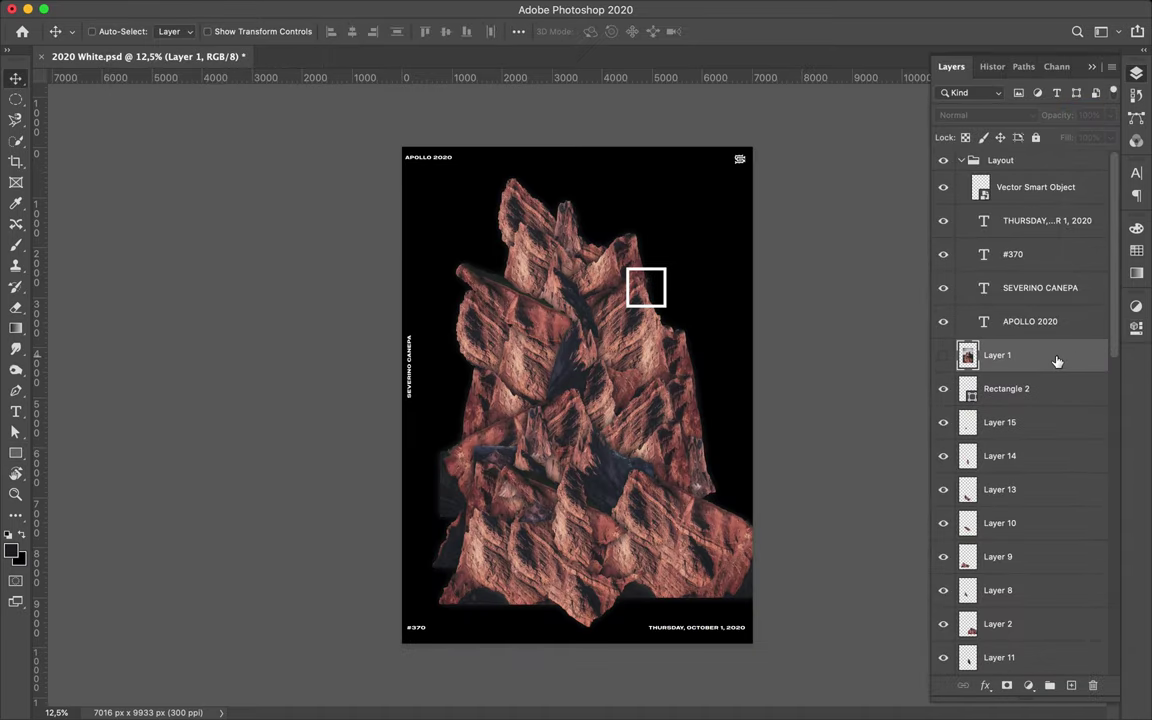
{"action": "key", "text": "Delete"}
{"action": "scroll", "coordinate": [957, 500], "scroll_direction": "down", "scroll_amount": 10}
{"action": "left_click", "coordinate": [1005, 658]}
{"action": "left_click", "coordinate": [1028, 685]}
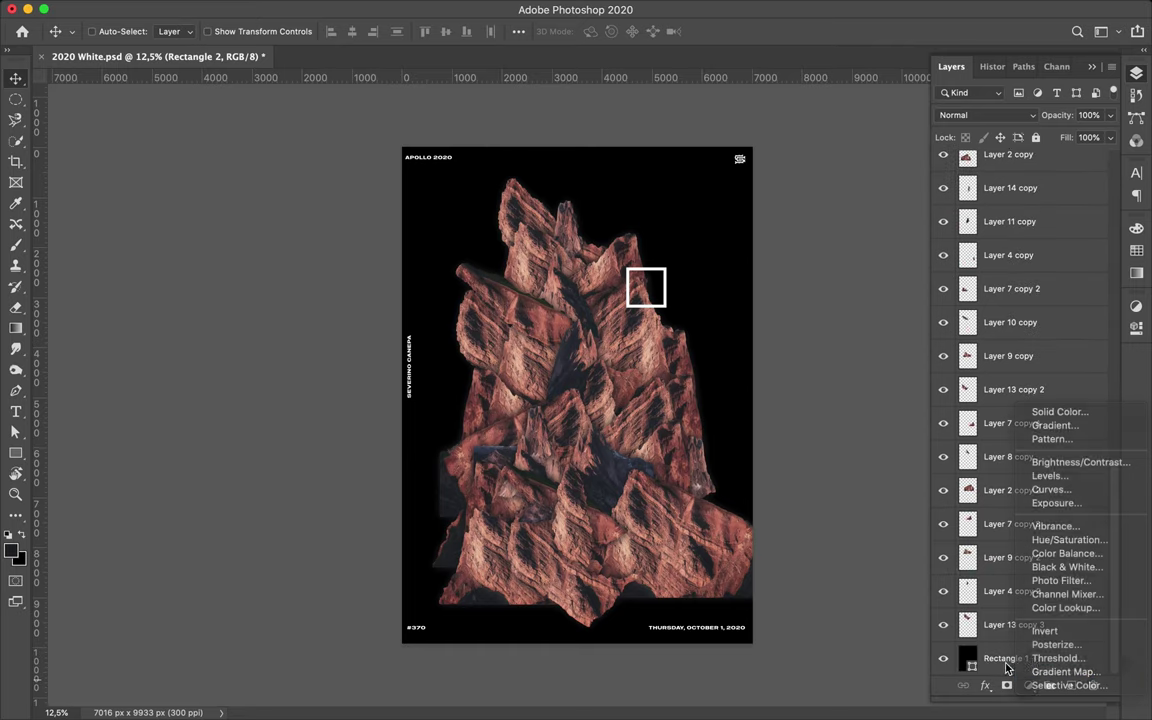
{"action": "left_click", "coordinate": [732, 461]}
Step: Fill Rectangle 1 with a blue-purple-pink Iridescent gradient preset
{"action": "key", "text": "a"}
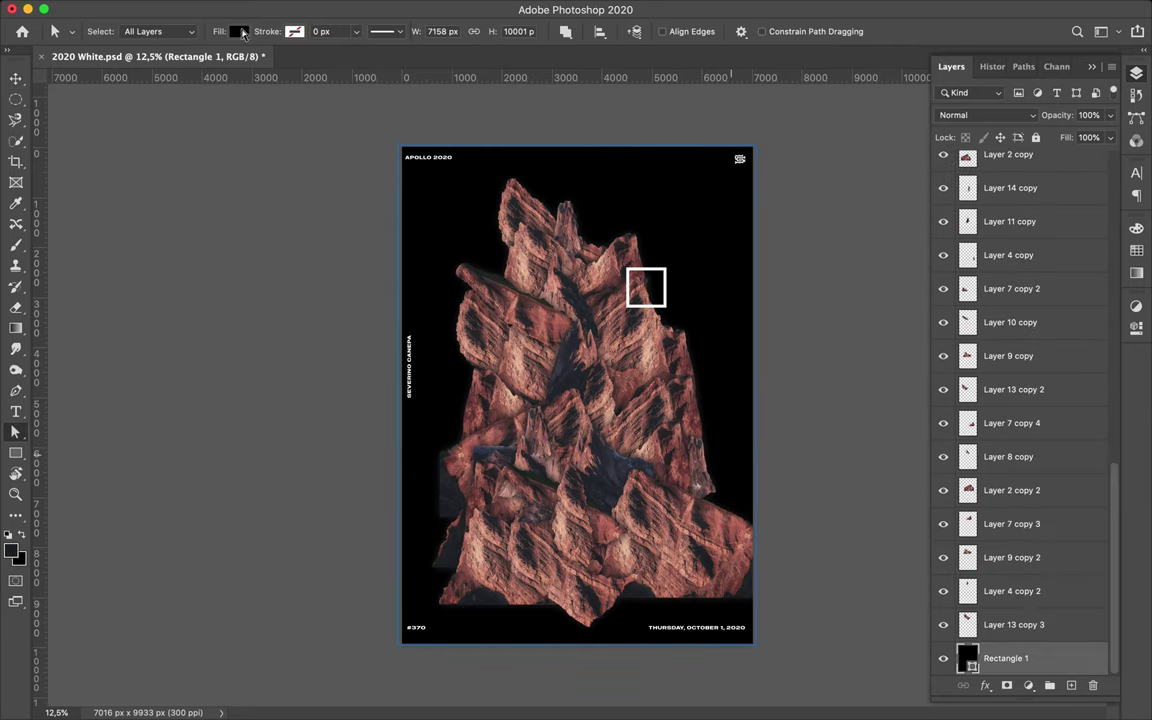
{"action": "left_click", "coordinate": [242, 33]}
{"action": "left_click", "coordinate": [201, 62]}
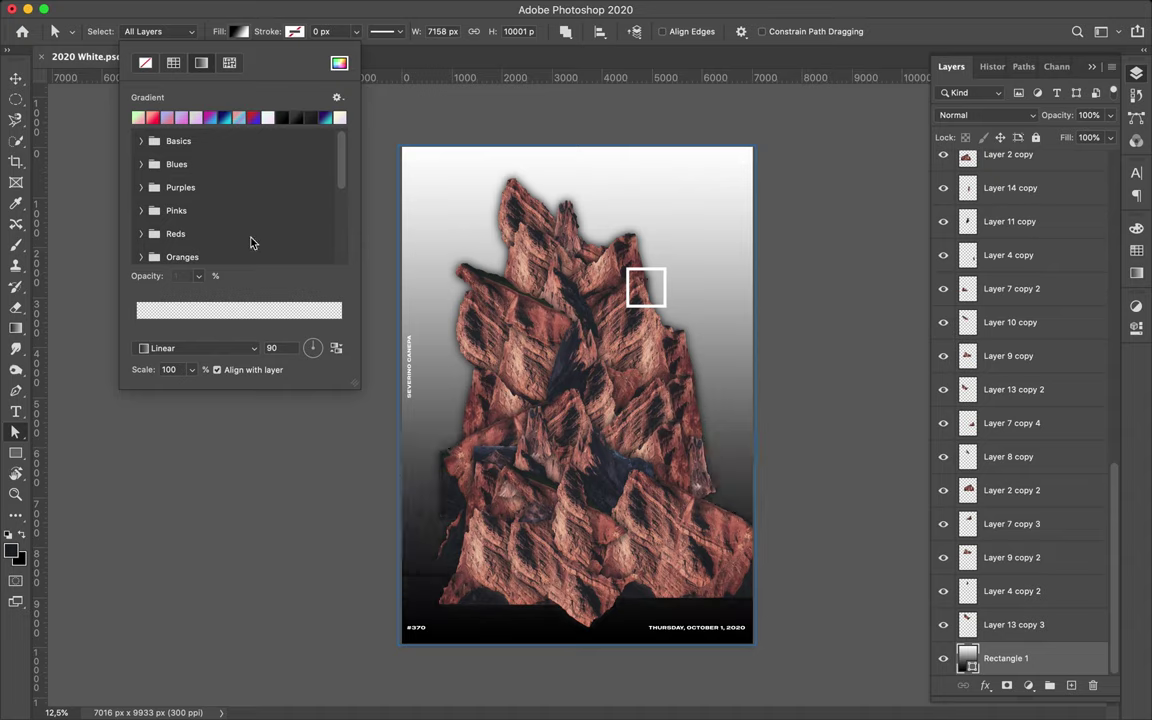
{"action": "left_click_drag", "start_coordinate": [356, 383], "coordinate": [363, 462]}
{"action": "scroll", "coordinate": [265, 233], "scroll_direction": "down", "scroll_amount": 3}
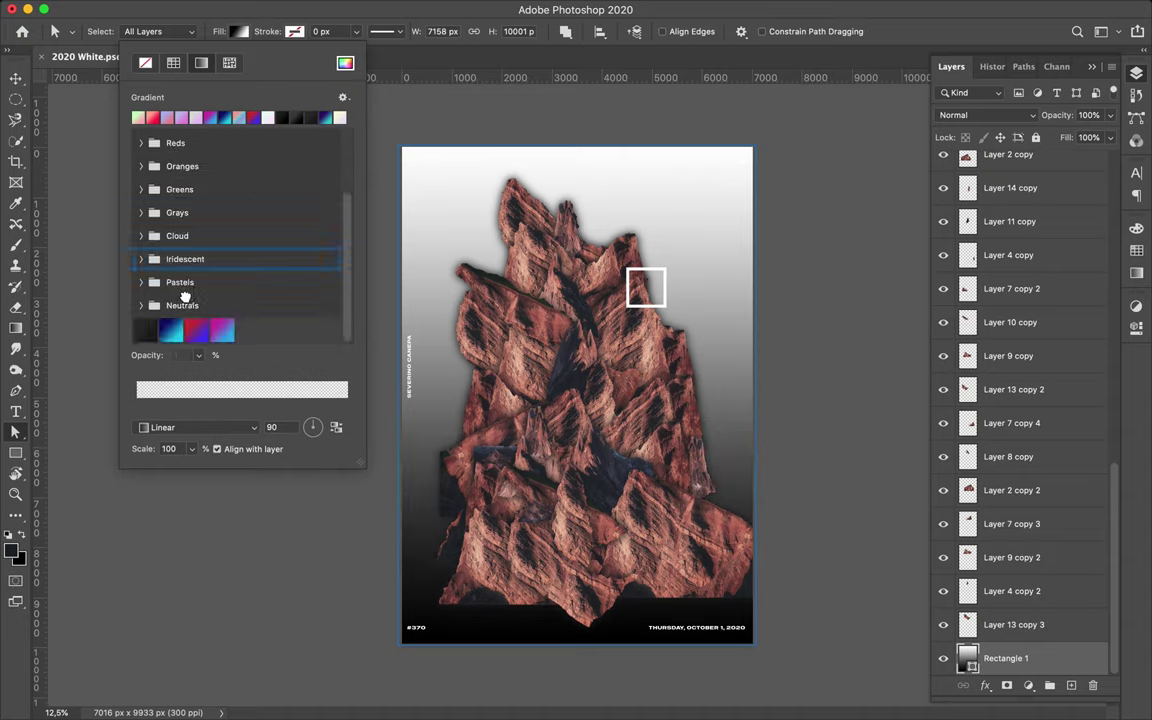
{"action": "left_click", "coordinate": [141, 259]}
{"action": "scroll", "coordinate": [288, 282], "scroll_direction": "down", "scroll_amount": 2}
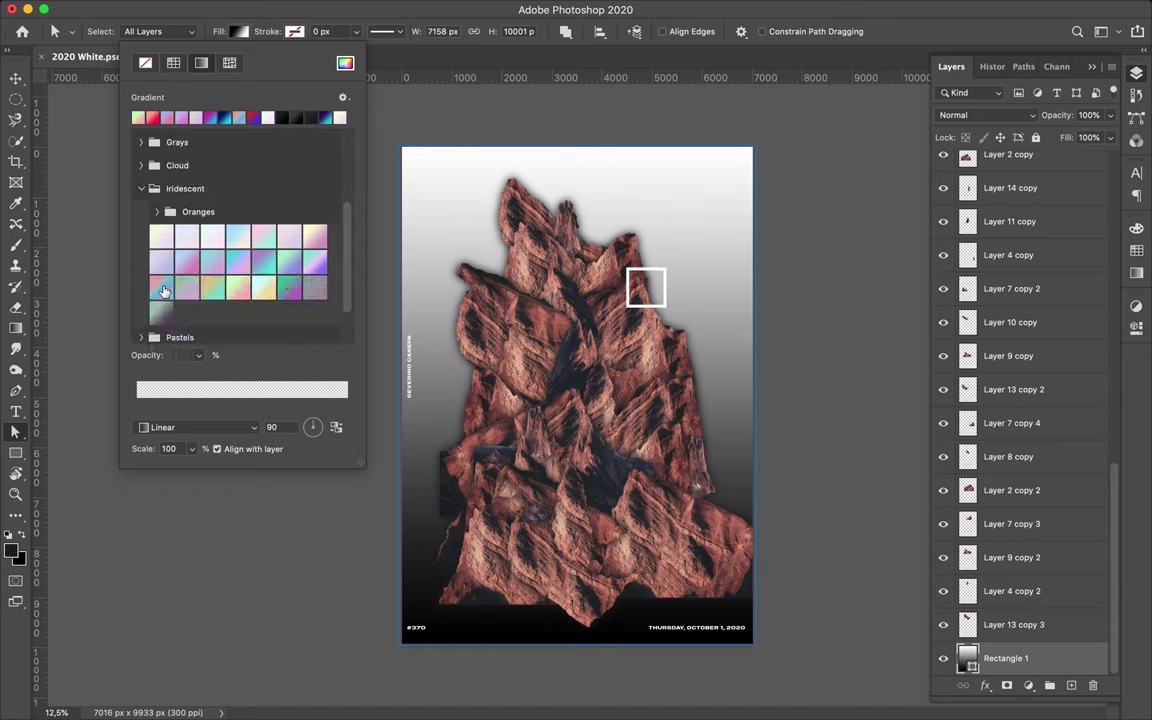
{"action": "left_click", "coordinate": [152, 262]}
{"action": "left_click", "coordinate": [1037, 672]}
Step: Add a hidden Color Burn copy of Rectangle 1 and tuck Rectangle 2 beneath Layer 10
{"action": "left_click_drag", "start_coordinate": [1037, 672], "coordinate": [1018, 137]}
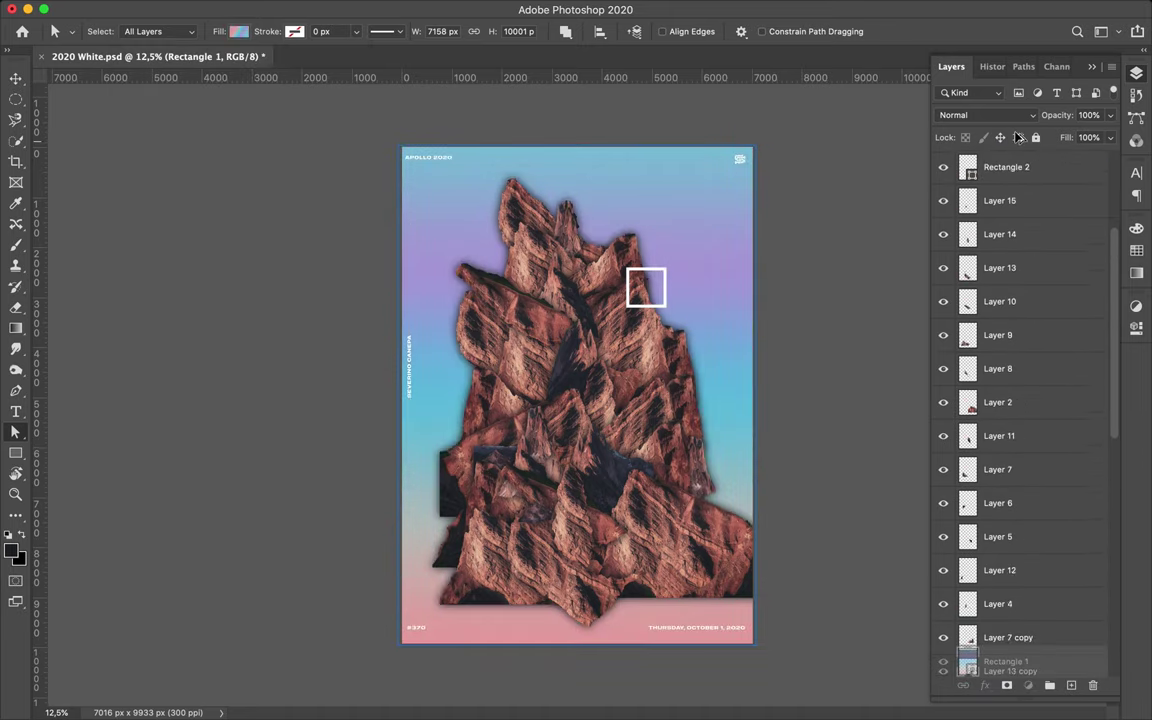
{"action": "left_click_drag", "start_coordinate": [1018, 137], "coordinate": [1000, 301]}
{"action": "left_click", "coordinate": [987, 115]}
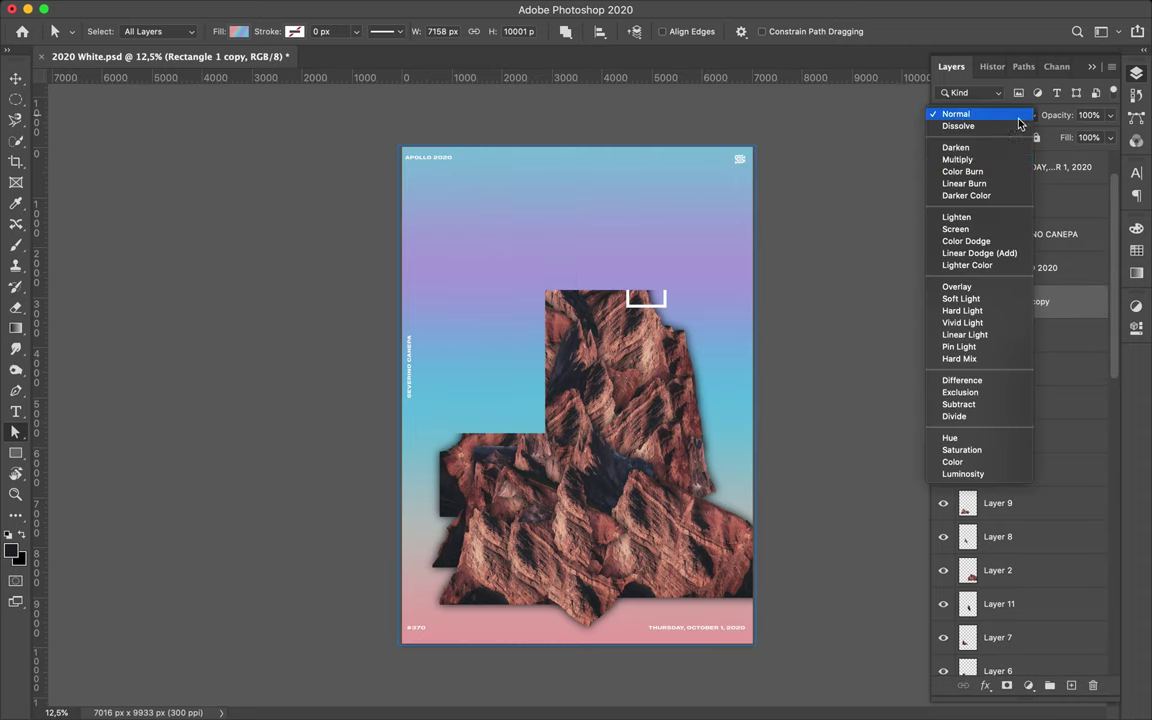
{"action": "left_click", "coordinate": [985, 175]}
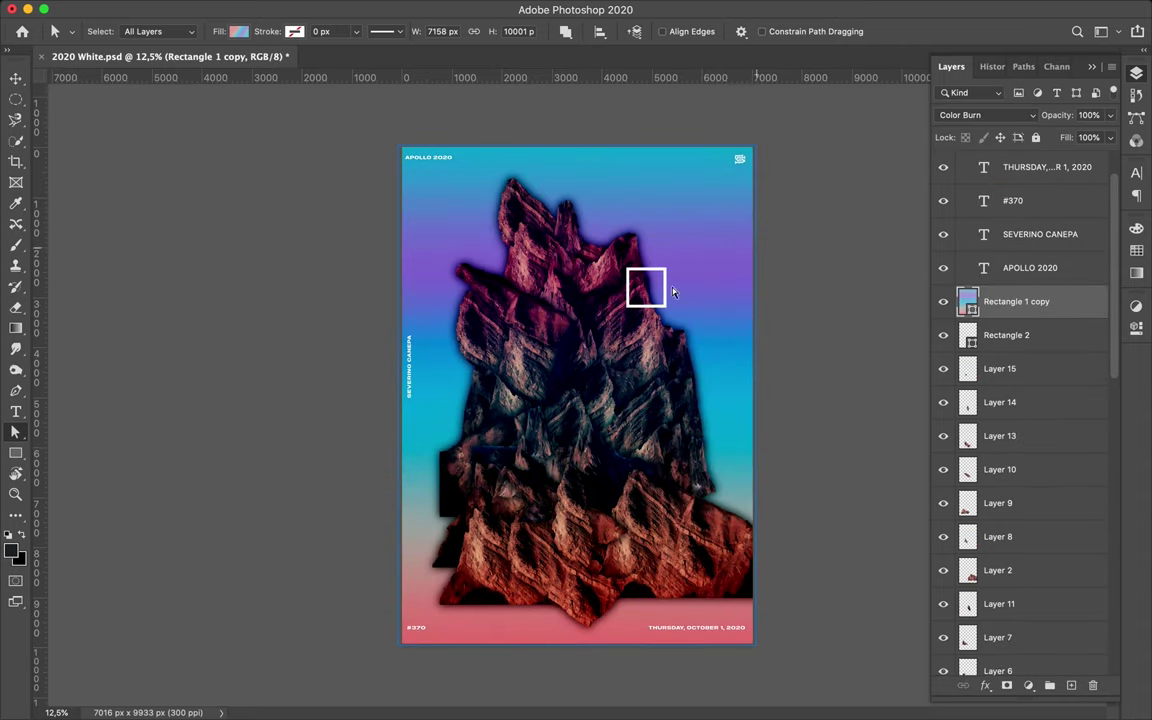
{"action": "key", "text": "v"}
{"action": "left_click", "coordinate": [943, 301]}
{"action": "key", "text": "a"}
{"action": "left_click_drag", "start_coordinate": [1003, 337], "coordinate": [1036, 507]}
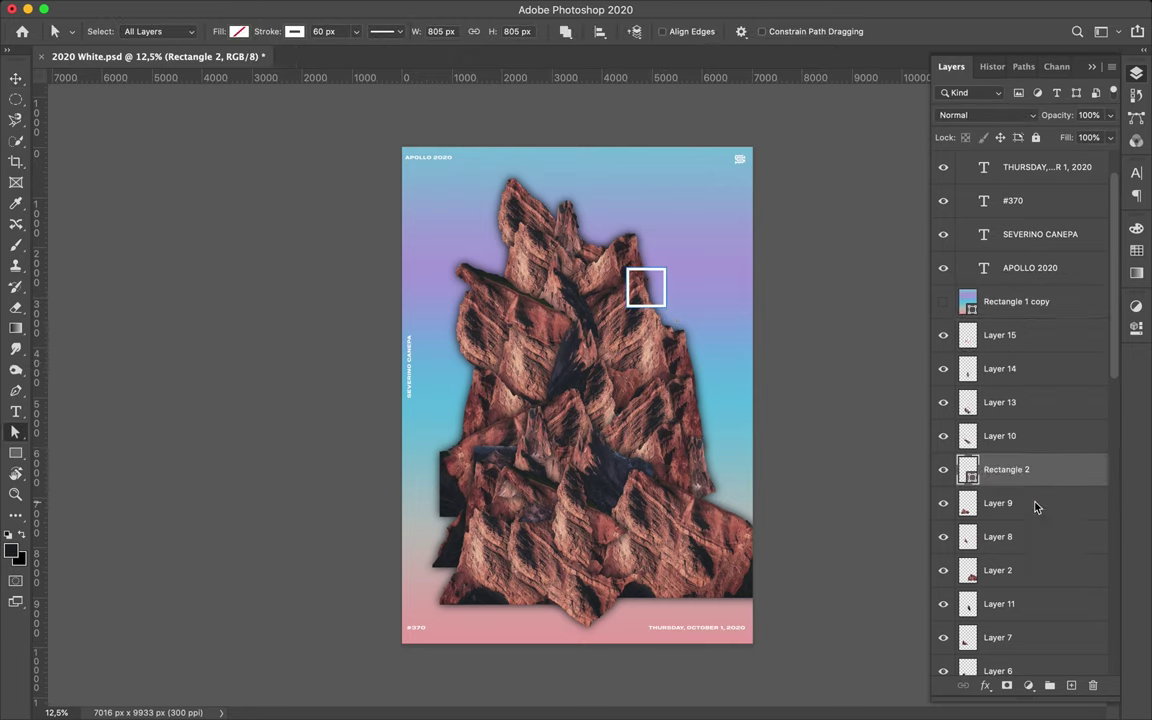
Step: Lower the white square below Layer 7 and move new Layer 12 up beneath Layer 5
{"action": "left_click_drag", "start_coordinate": [1020, 648], "coordinate": [1022, 636]}
{"action": "scroll", "coordinate": [1024, 478], "scroll_direction": "down", "scroll_amount": 3}
{"action": "scroll", "coordinate": [1058, 443], "scroll_direction": "down", "scroll_amount": 3}
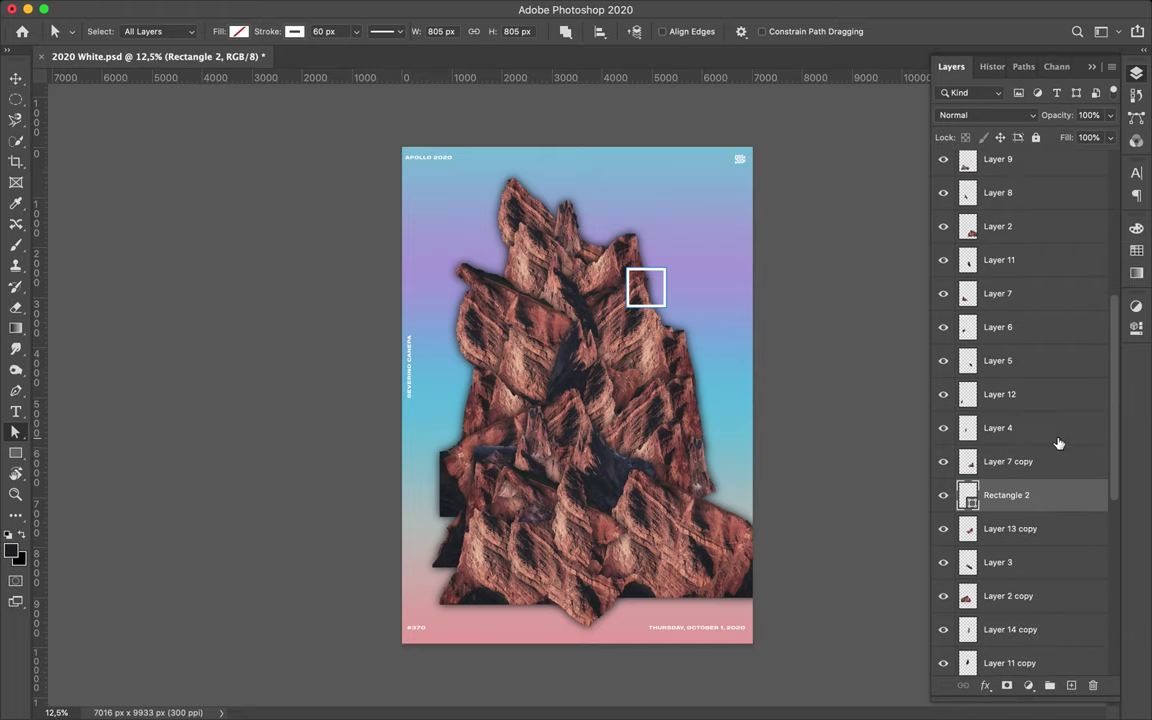
{"action": "scroll", "coordinate": [1058, 443], "scroll_direction": "down", "scroll_amount": 3}
{"action": "left_click_drag", "start_coordinate": [1020, 380], "coordinate": [1040, 576]}
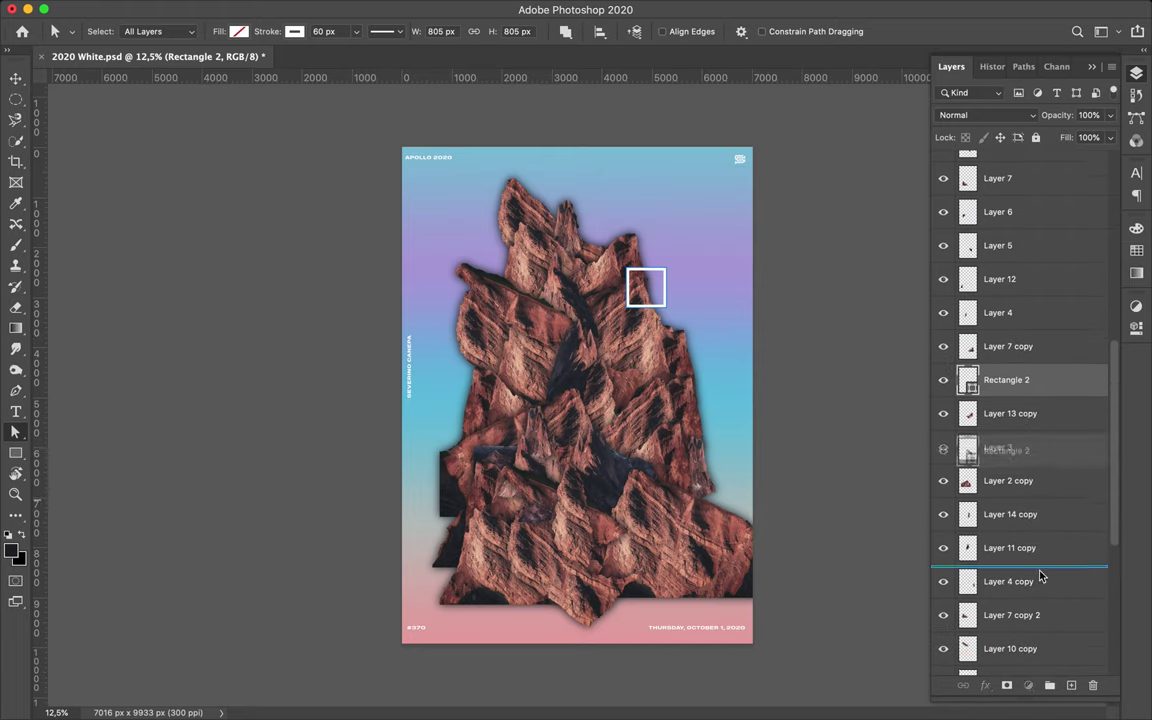
{"action": "scroll", "coordinate": [1040, 558], "scroll_direction": "down", "scroll_amount": 5}
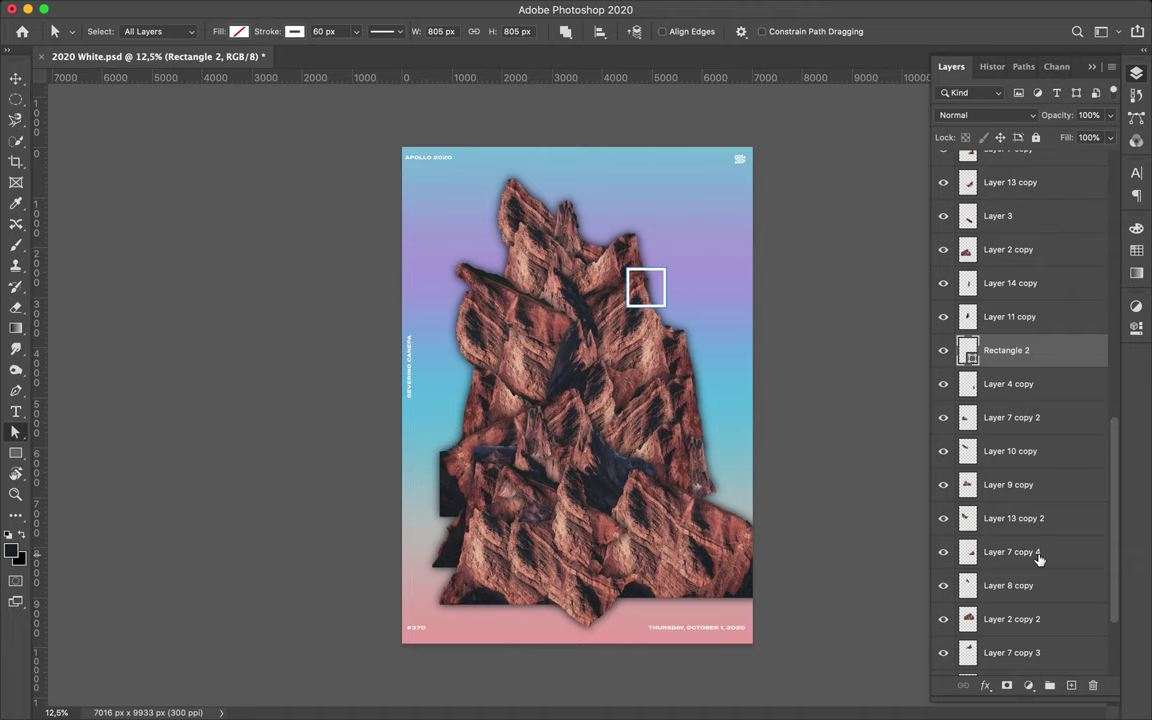
{"action": "scroll", "coordinate": [1044, 347], "scroll_direction": "up", "scroll_amount": 5}
{"action": "key", "text": "ctrl+shift+alt+n"}
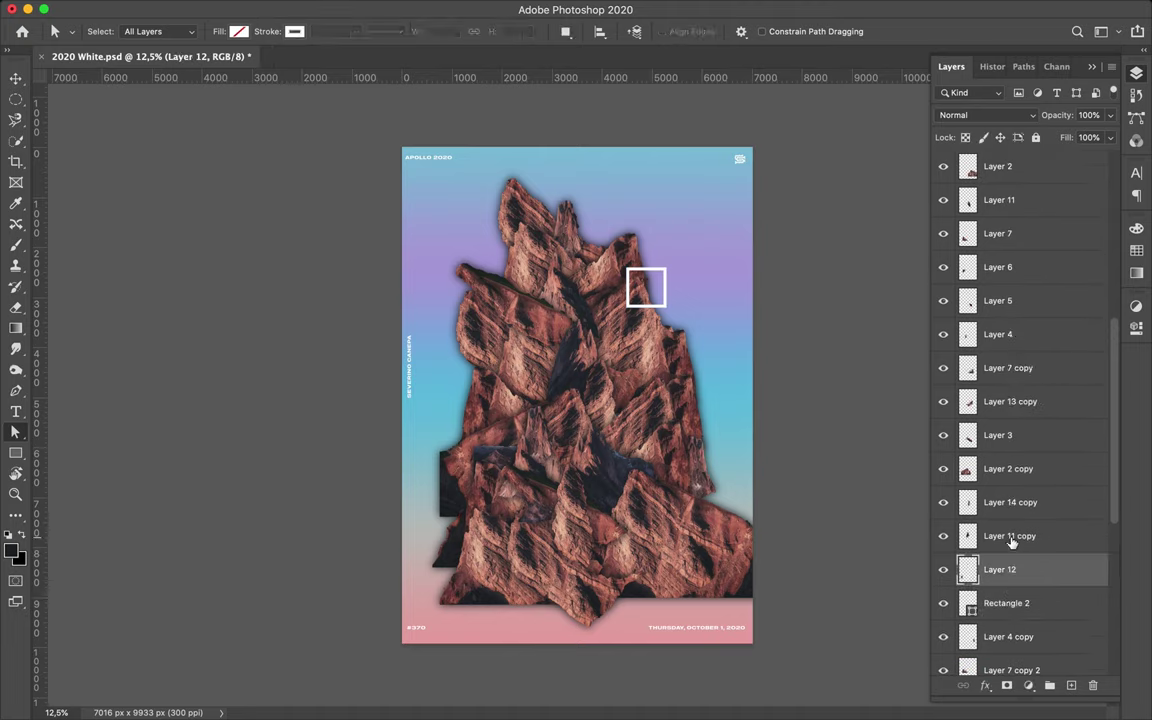
{"action": "left_click_drag", "start_coordinate": [1000, 569], "coordinate": [1000, 318]}
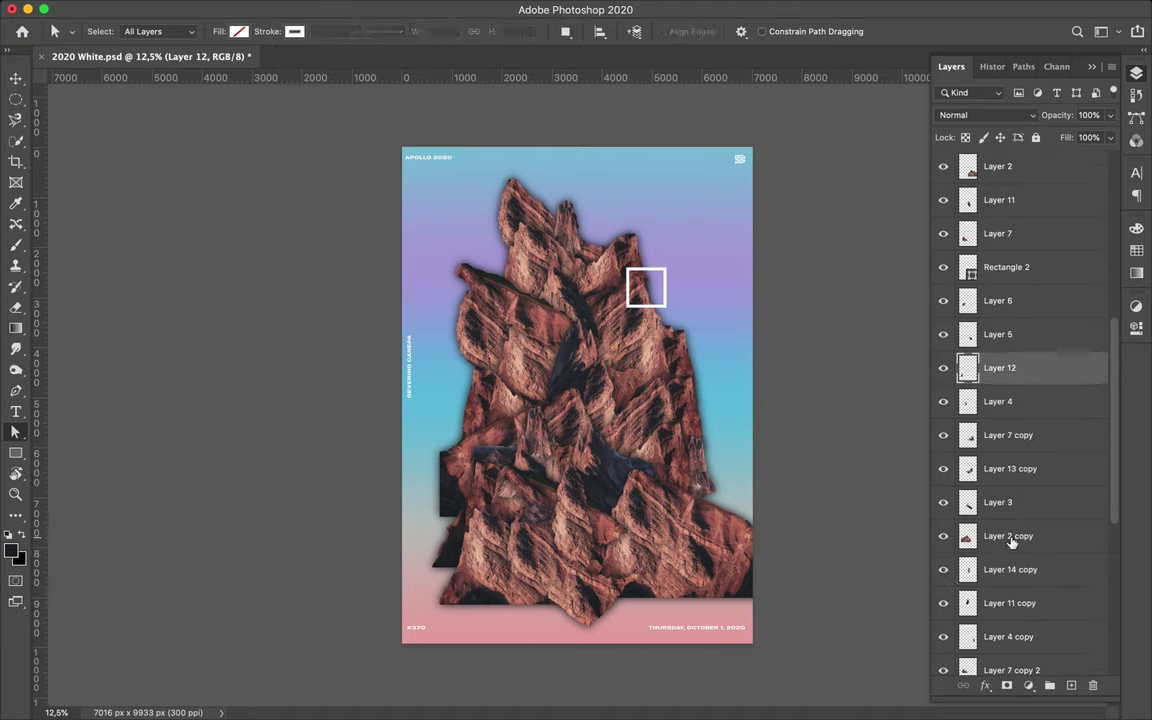
Step: Drag Rectangle 2 down between Layer 2 copy 2 and Layer 7 copy 3
{"action": "key", "text": "v"}
{"action": "left_click", "coordinate": [663, 308], "text": "ctrl"}
{"action": "mouse_move", "coordinate": [1005, 267]}
{"action": "left_mouse_down"}
{"action": "mouse_move", "coordinate": [1050, 700]}
{"action": "mouse_move", "coordinate": [1040, 252]}
{"action": "mouse_move", "coordinate": [1021, 365]}
{"action": "mouse_move", "coordinate": [1032, 575]}
{"action": "left_mouse_up"}
{"action": "left_click", "coordinate": [943, 258]}
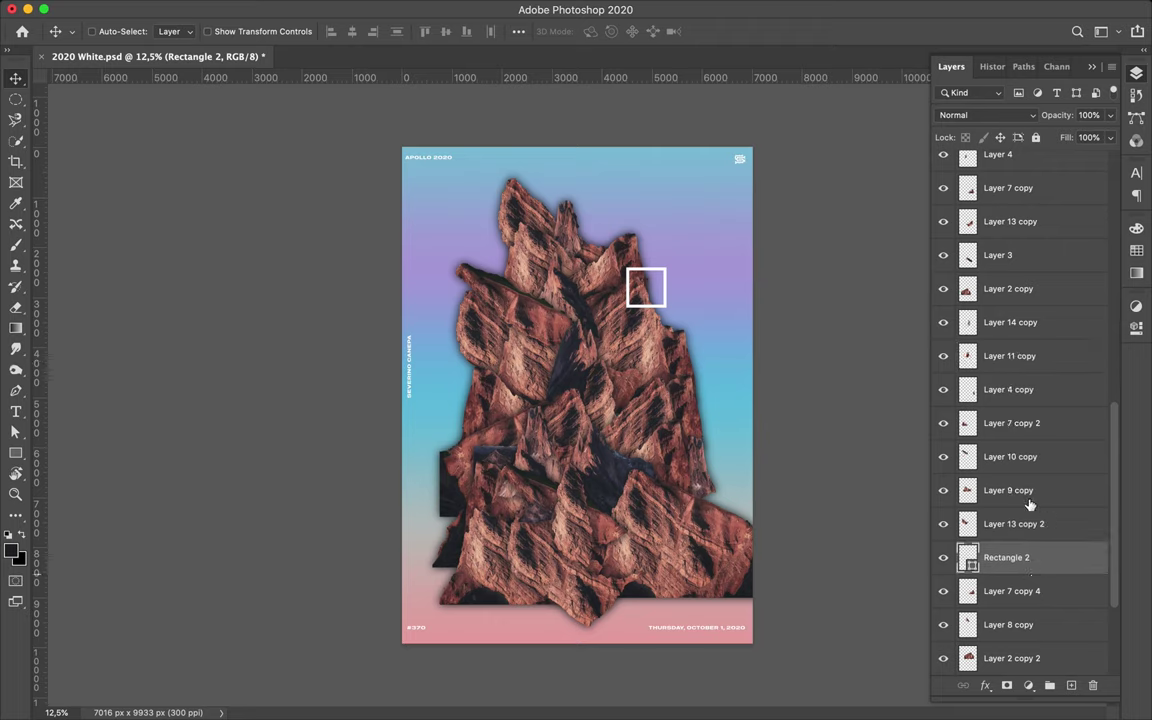
{"action": "scroll", "coordinate": [1023, 504], "scroll_direction": "down", "scroll_amount": 3}
{"action": "left_click_drag", "start_coordinate": [1020, 389], "coordinate": [1027, 500]}
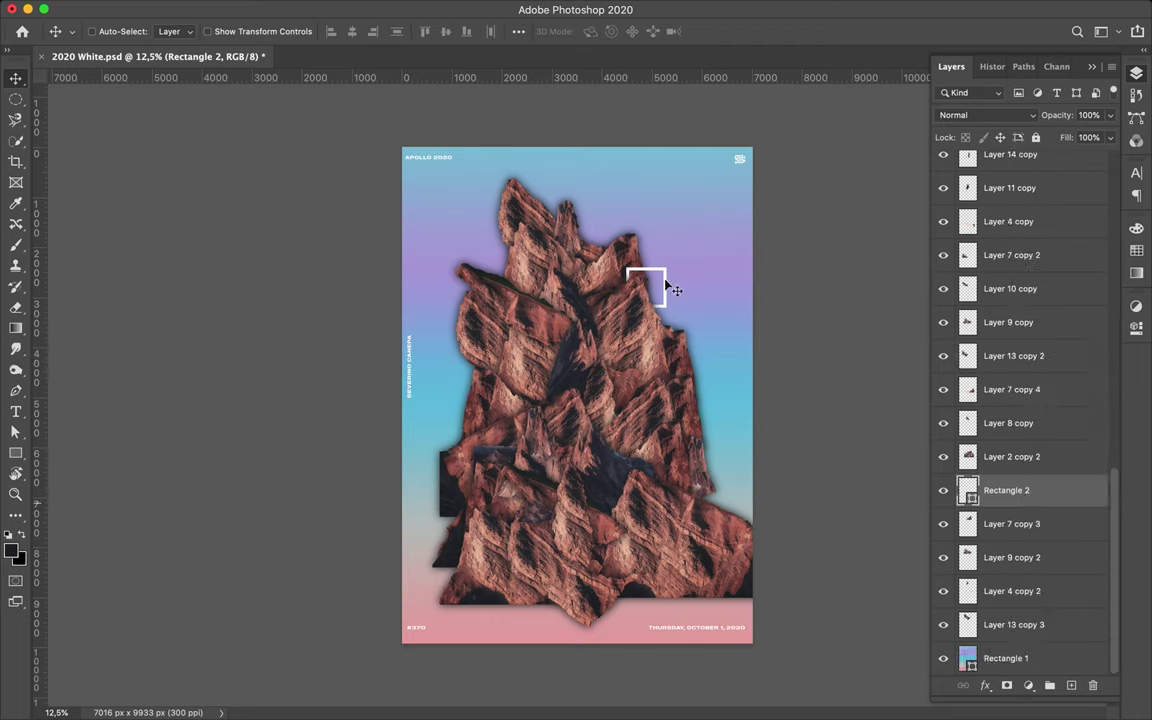
Step: Draw tall Rectangle 3 left of the rocks and move it below Layer 4 copy
{"action": "key", "text": "u"}
{"action": "left_click_drag", "start_coordinate": [447, 332], "coordinate": [489, 490]}
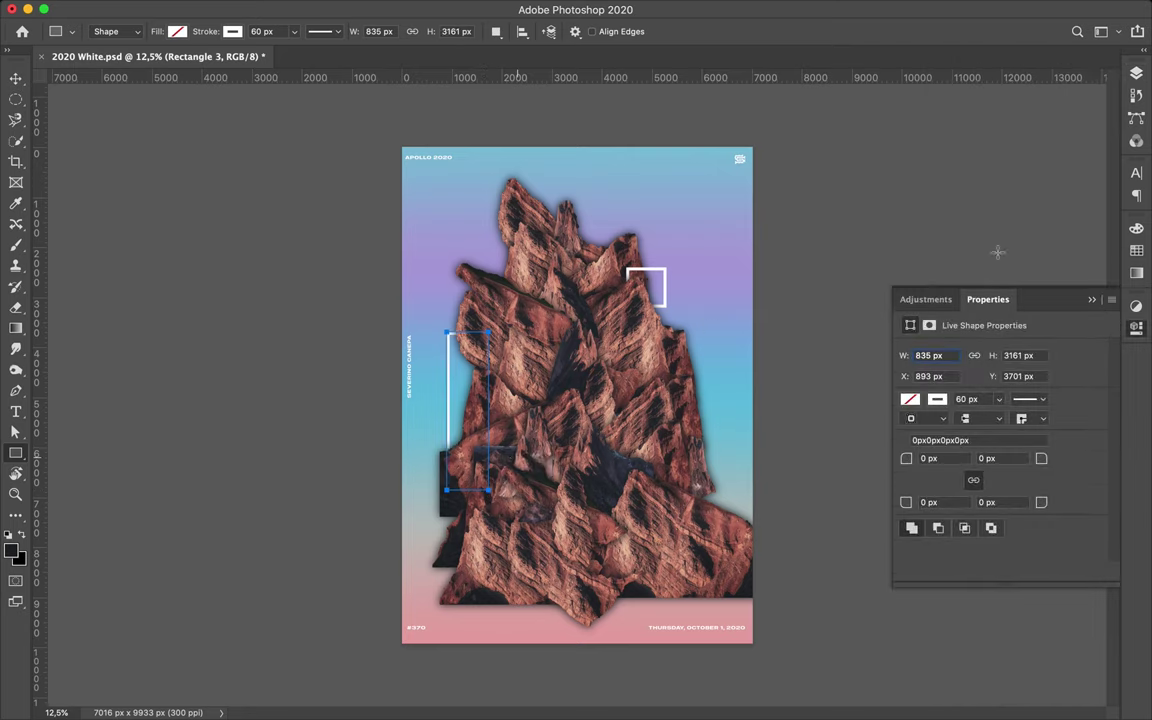
{"action": "key", "text": "v"}
{"action": "key", "text": "F7"}
{"action": "left_click_drag", "start_coordinate": [1010, 487], "coordinate": [1060, 258]}
Step: Draw wide Rectangle 4 across the lower middle rocks and move it above Layer 14 copy
{"action": "key", "text": "u"}
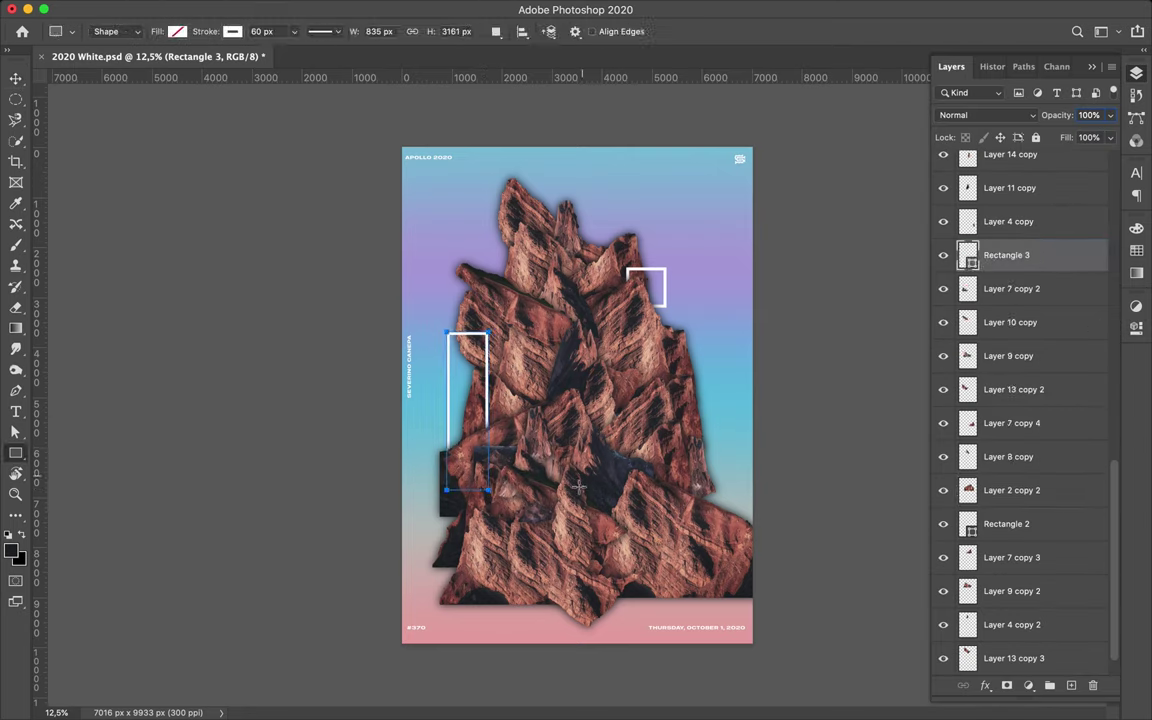
{"action": "left_click_drag", "start_coordinate": [535, 467], "coordinate": [678, 521]}
{"action": "left_click", "coordinate": [1136, 74]}
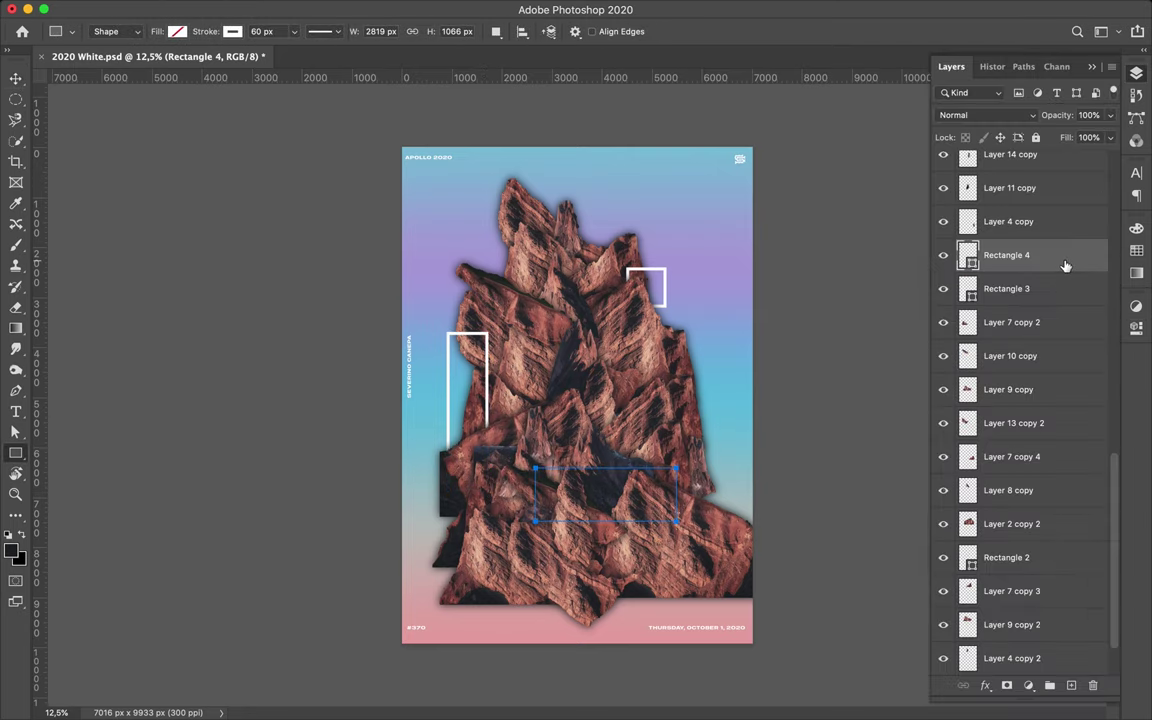
{"action": "mouse_move", "coordinate": [1067, 262]}
{"action": "left_mouse_down"}
{"action": "mouse_move", "coordinate": [1054, 147]}
{"action": "mouse_move", "coordinate": [1052, 294]}
{"action": "left_mouse_up"}
{"action": "scroll", "coordinate": [1052, 294], "scroll_direction": "up", "scroll_amount": 3}
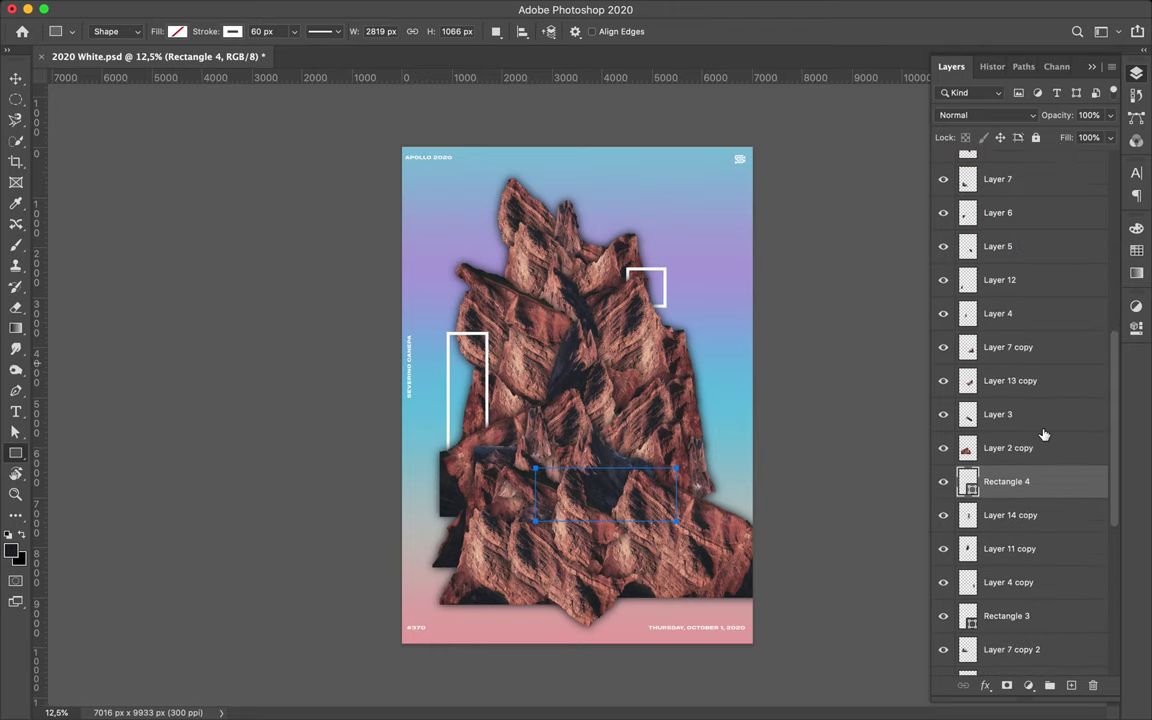
{"action": "left_click_drag", "start_coordinate": [1000, 478], "coordinate": [1042, 172]}
{"action": "scroll", "coordinate": [996, 350], "scroll_direction": "up", "scroll_amount": 5}
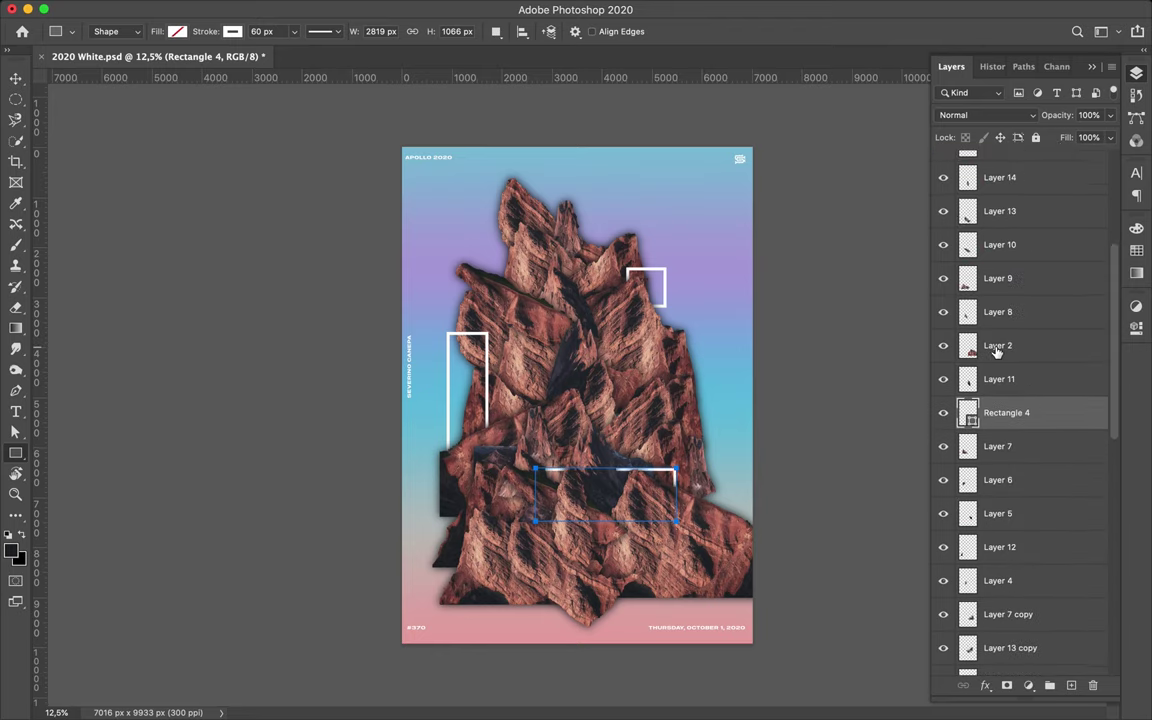
{"action": "key", "text": "m"}
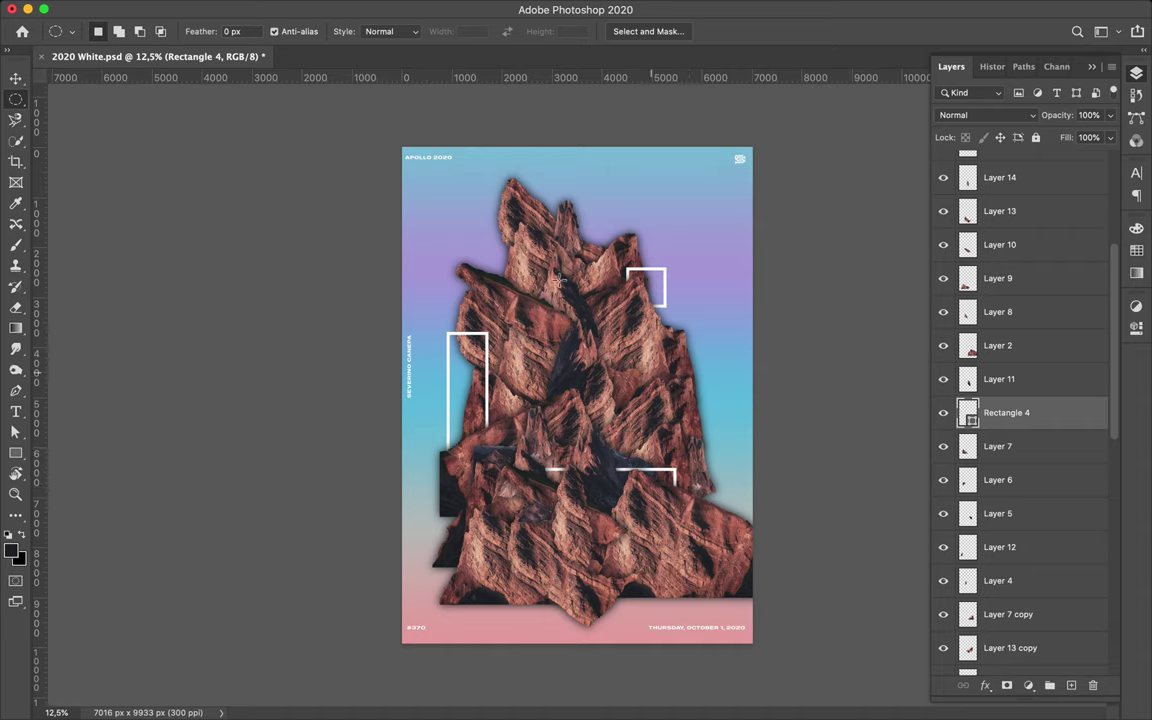
Step: Draw Rectangle 5 near the upper-left rocks and place it between Layer 8 copy and Layer 2 copy 2
{"action": "key", "text": "u"}
{"action": "left_click_drag", "start_coordinate": [478, 246], "coordinate": [573, 301]}
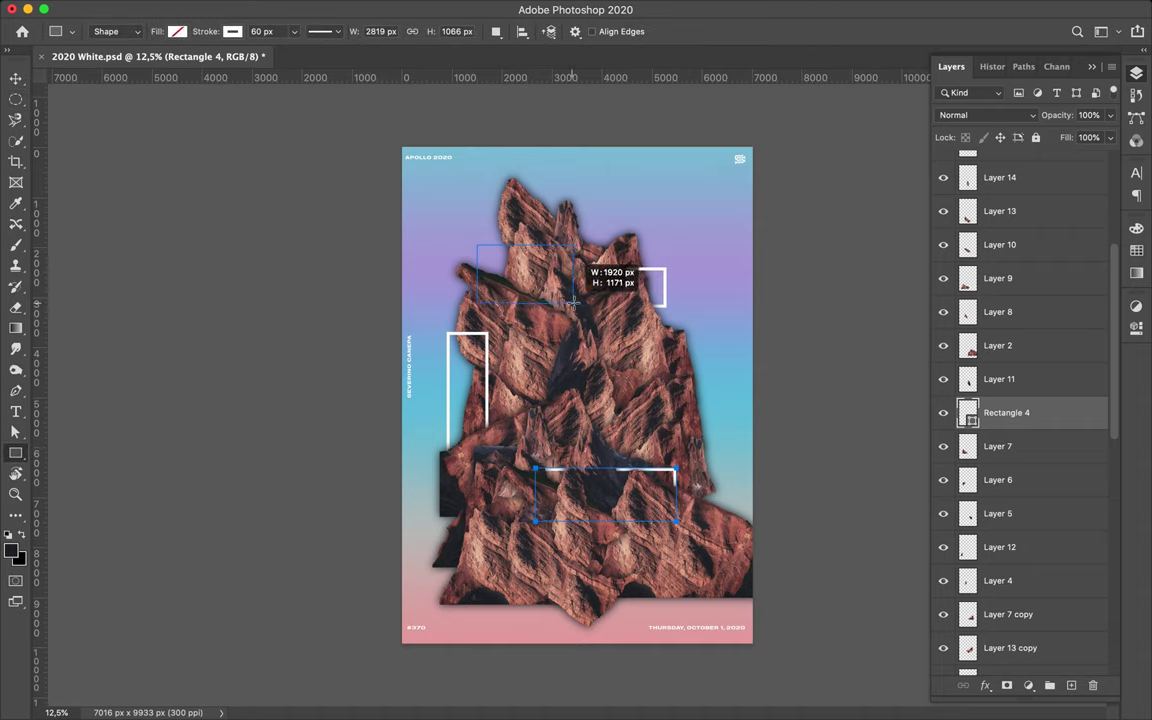
{"action": "left_click", "coordinate": [1138, 80]}
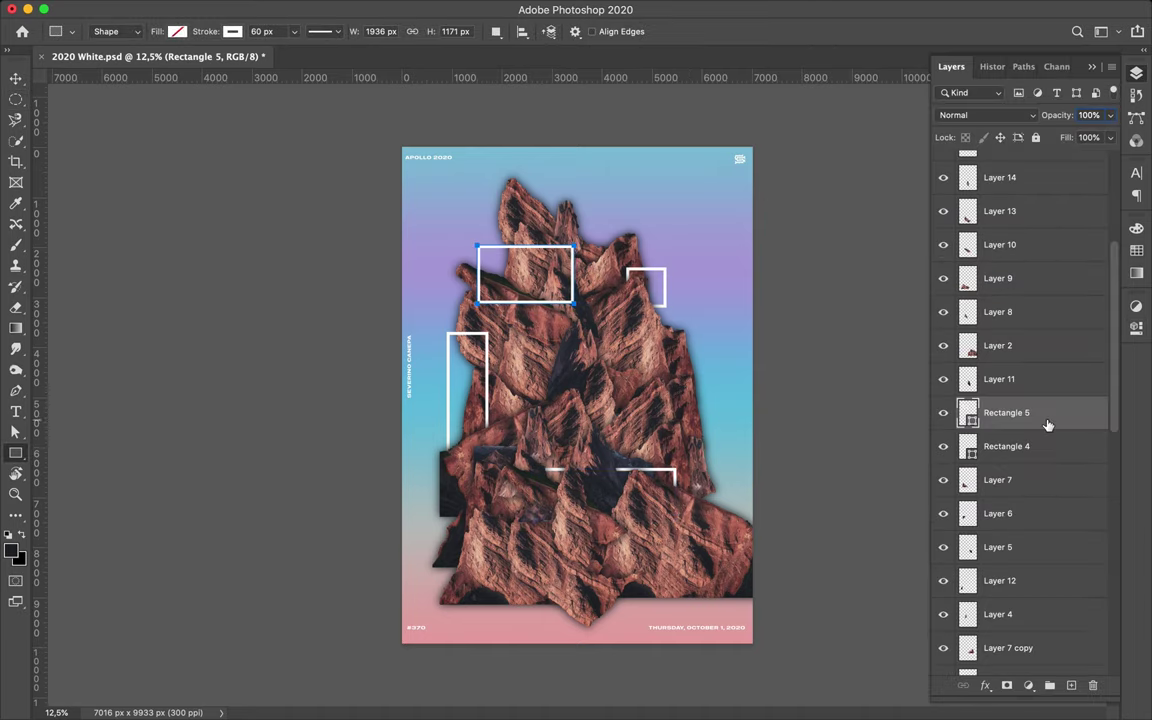
{"action": "left_click_drag", "start_coordinate": [1046, 419], "coordinate": [1017, 541]}
{"action": "scroll", "coordinate": [1017, 541], "scroll_direction": "down", "scroll_amount": 3}
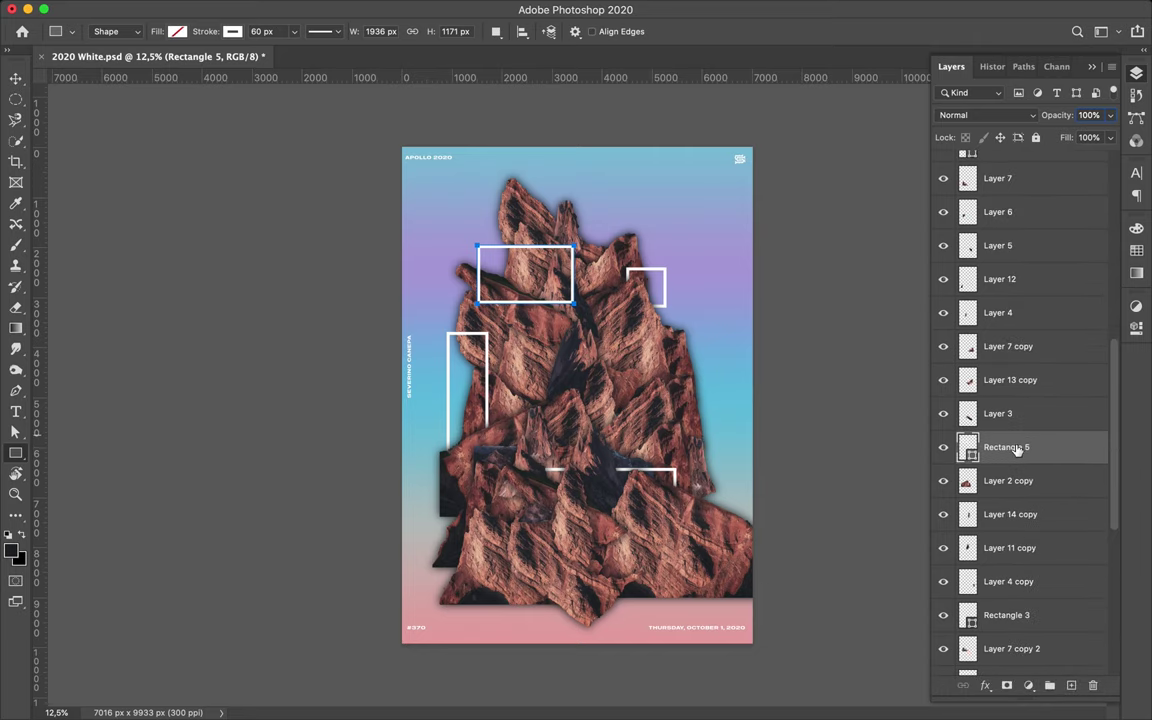
{"action": "mouse_move", "coordinate": [1017, 442]}
{"action": "left_mouse_down"}
{"action": "mouse_move", "coordinate": [1017, 575]}
{"action": "mouse_move", "coordinate": [1046, 592]}
{"action": "mouse_move", "coordinate": [1044, 632]}
{"action": "left_mouse_up"}
{"action": "scroll", "coordinate": [1045, 578], "scroll_direction": "down", "scroll_amount": 2}
{"action": "scroll", "coordinate": [1044, 553], "scroll_direction": "down", "scroll_amount": 4}
{"action": "left_click_drag", "start_coordinate": [1020, 473], "coordinate": [1020, 624]}
Step: Lower Rectangle 5's top edge with Direct Selection, trimming it to 941 px tall
{"action": "key", "text": "a"}
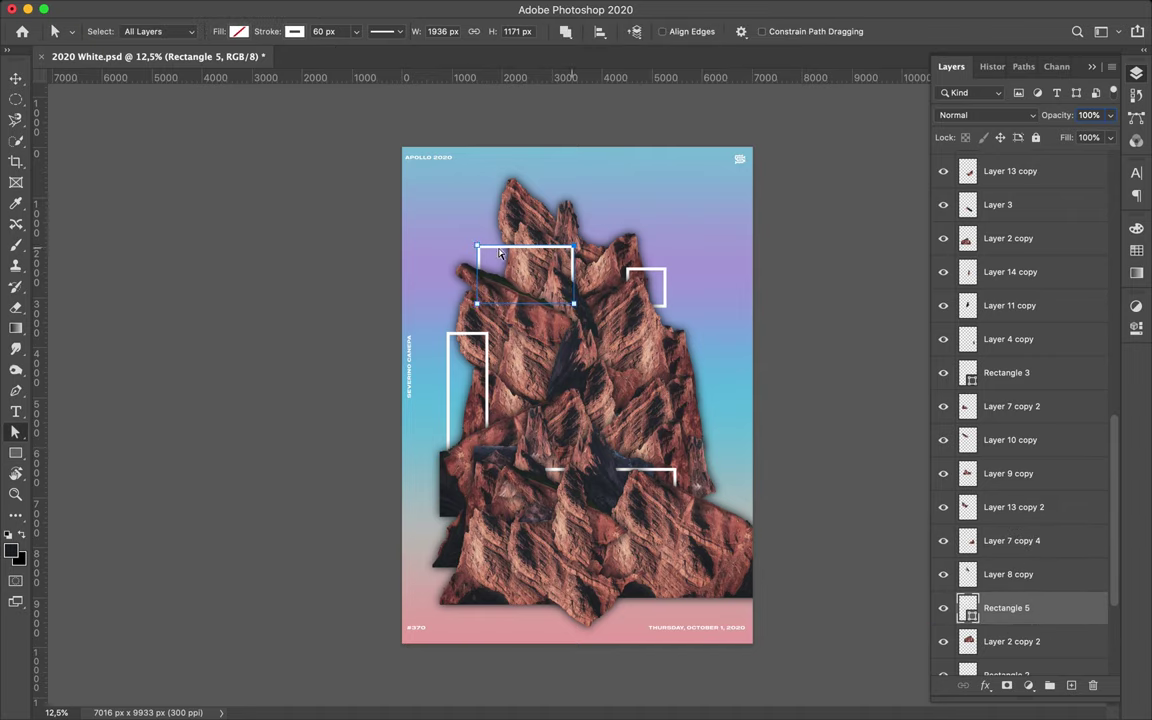
{"action": "left_click_drag", "start_coordinate": [477, 245], "coordinate": [476, 258]}
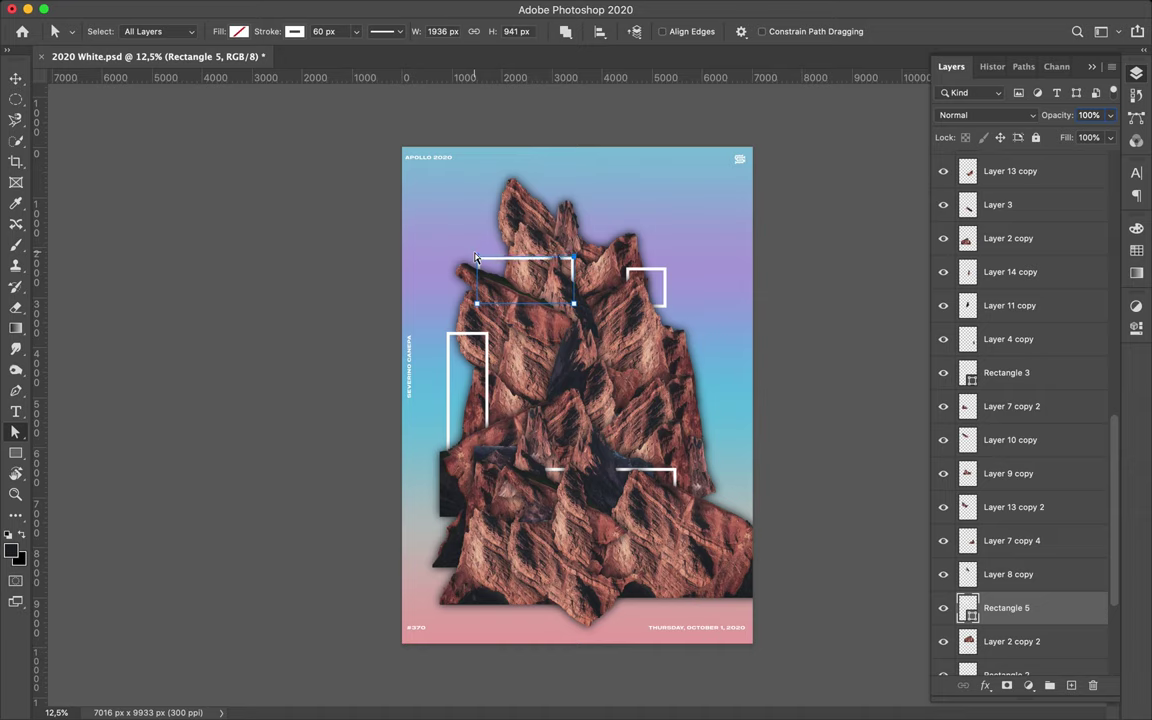
{"action": "left_click", "coordinate": [605, 234]}
Step: Draw Rectangle 6 low on the left of the rocks and move it up the layer stack
{"action": "key", "text": "u"}
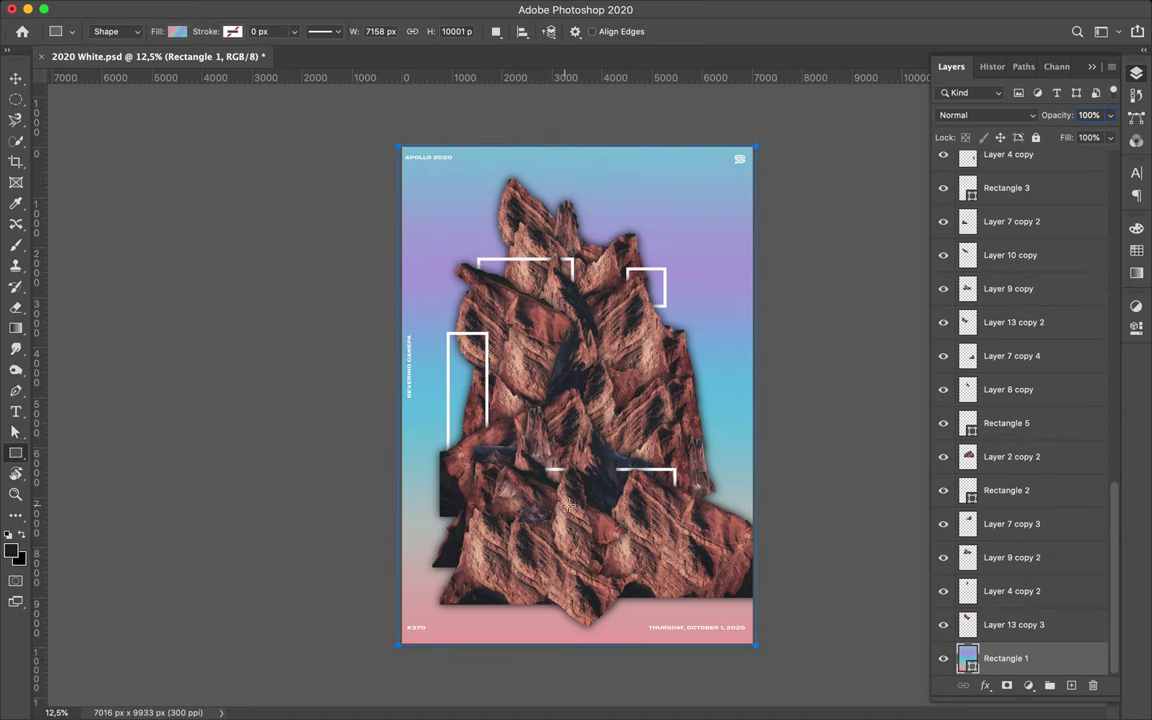
{"action": "left_click_drag", "start_coordinate": [490, 505], "coordinate": [568, 543]}
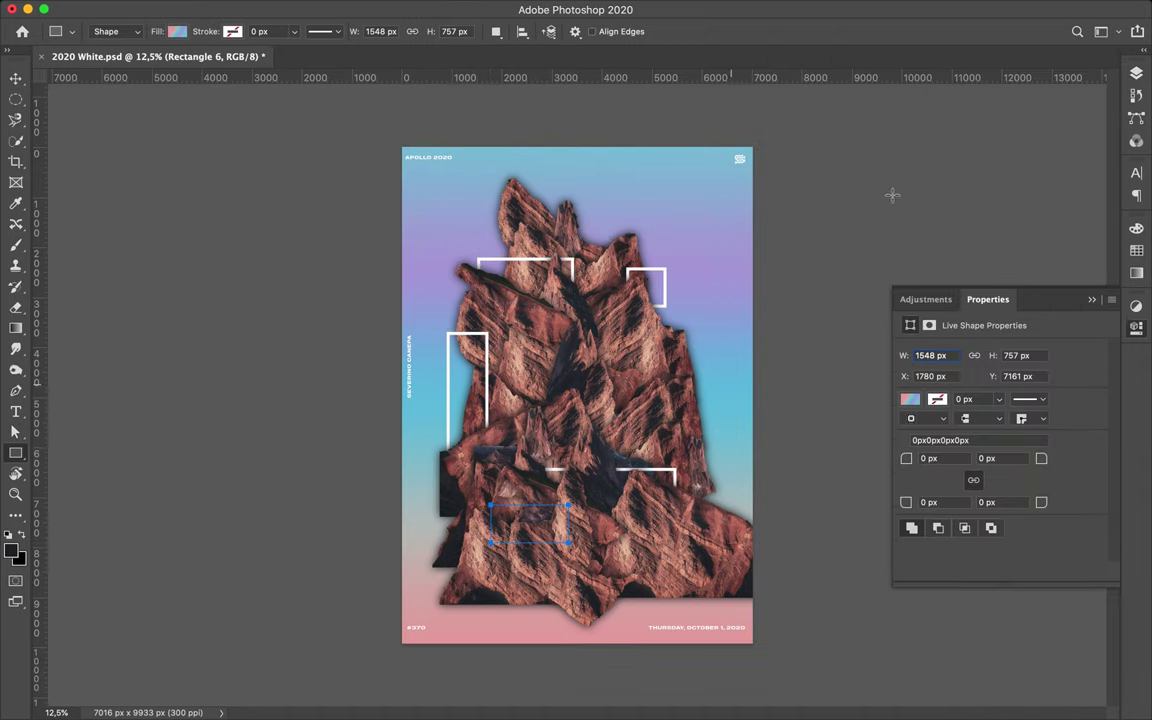
{"action": "left_click", "coordinate": [1136, 73]}
{"action": "scroll", "coordinate": [1003, 224], "scroll_direction": "down", "scroll_amount": 2}
{"action": "scroll", "coordinate": [1010, 222], "scroll_direction": "down", "scroll_amount": 2}
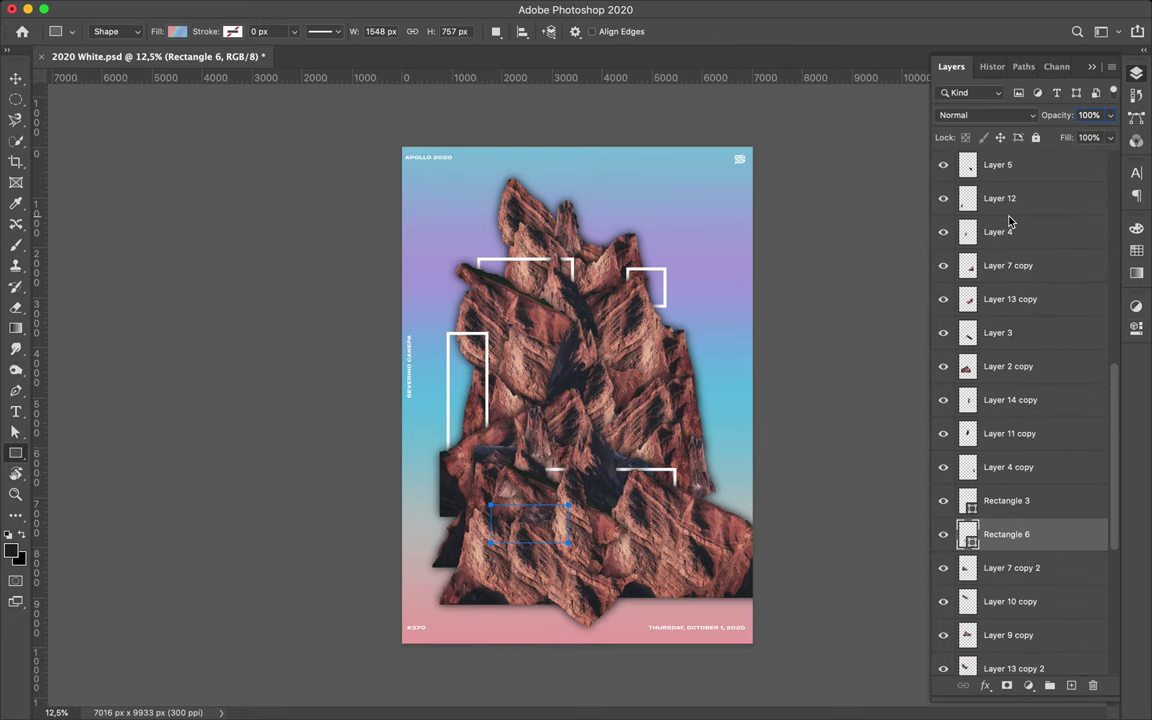
{"action": "left_click_drag", "start_coordinate": [1010, 222], "coordinate": [1003, 180]}
Step: Give Rectangle 6 no fill and a white 60 px stroke
{"action": "left_click", "coordinate": [530, 515]}
{"action": "left_click", "coordinate": [524, 391]}
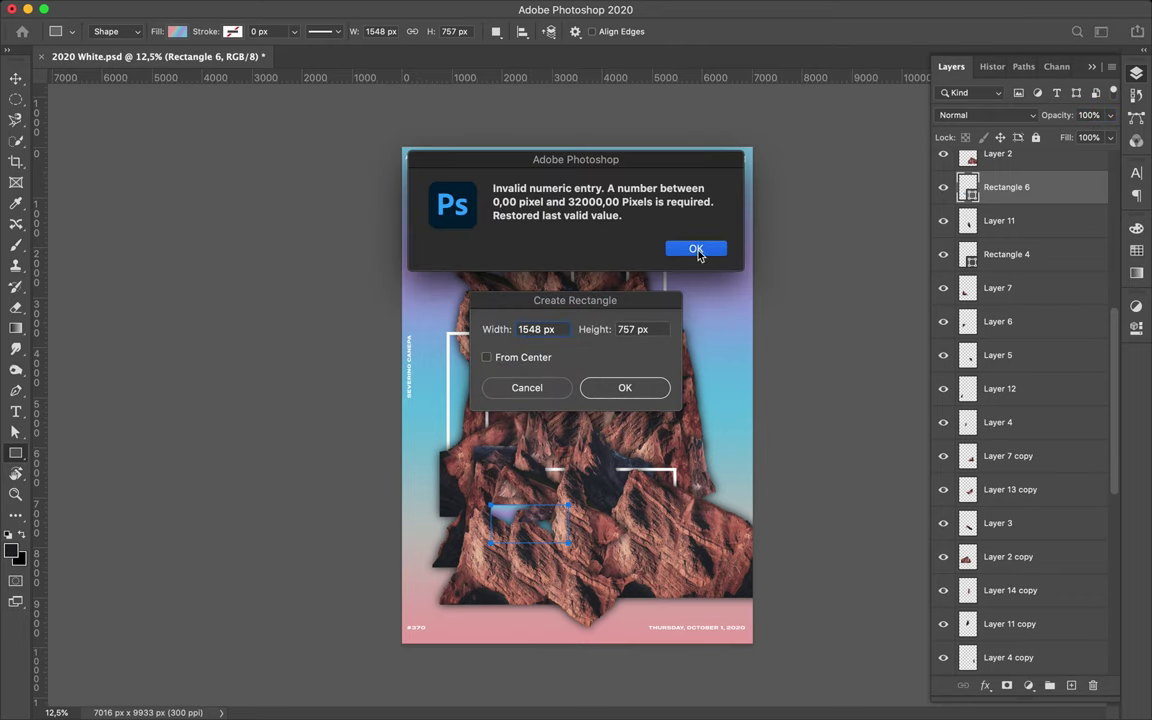
{"action": "key", "text": "Return"}
{"action": "key", "text": "a"}
{"action": "key", "text": "u"}
{"action": "left_click", "coordinate": [165, 32]}
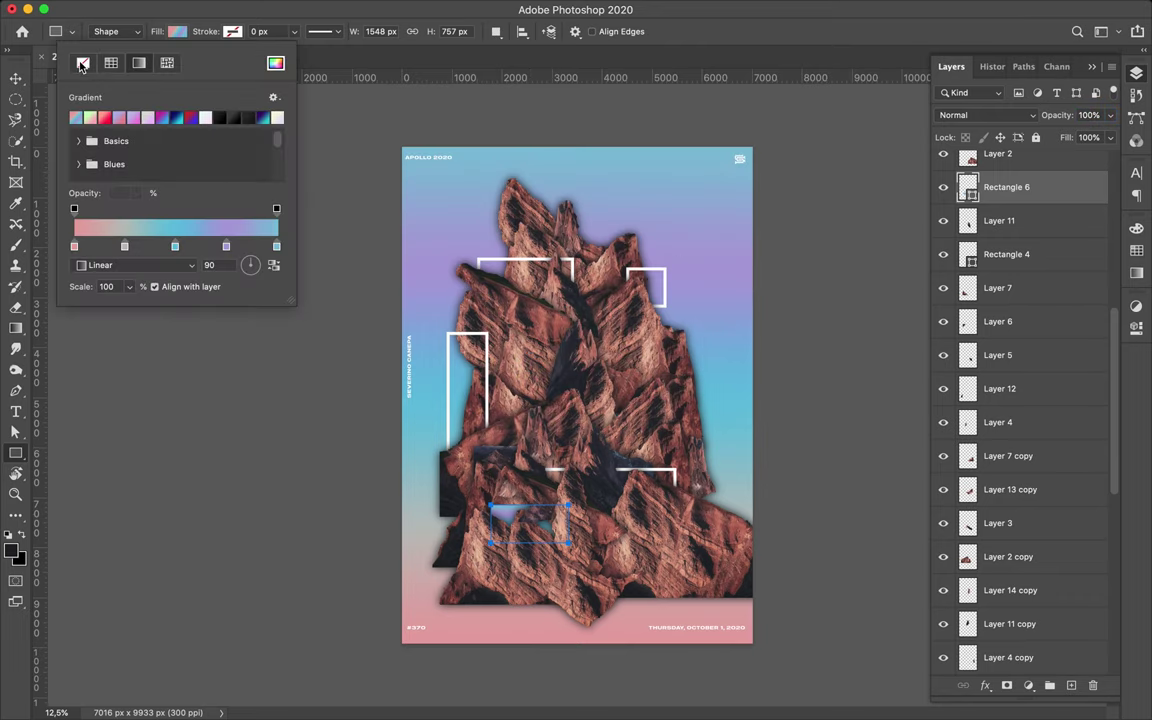
{"action": "left_click", "coordinate": [82, 62]}
{"action": "left_click", "coordinate": [233, 31]}
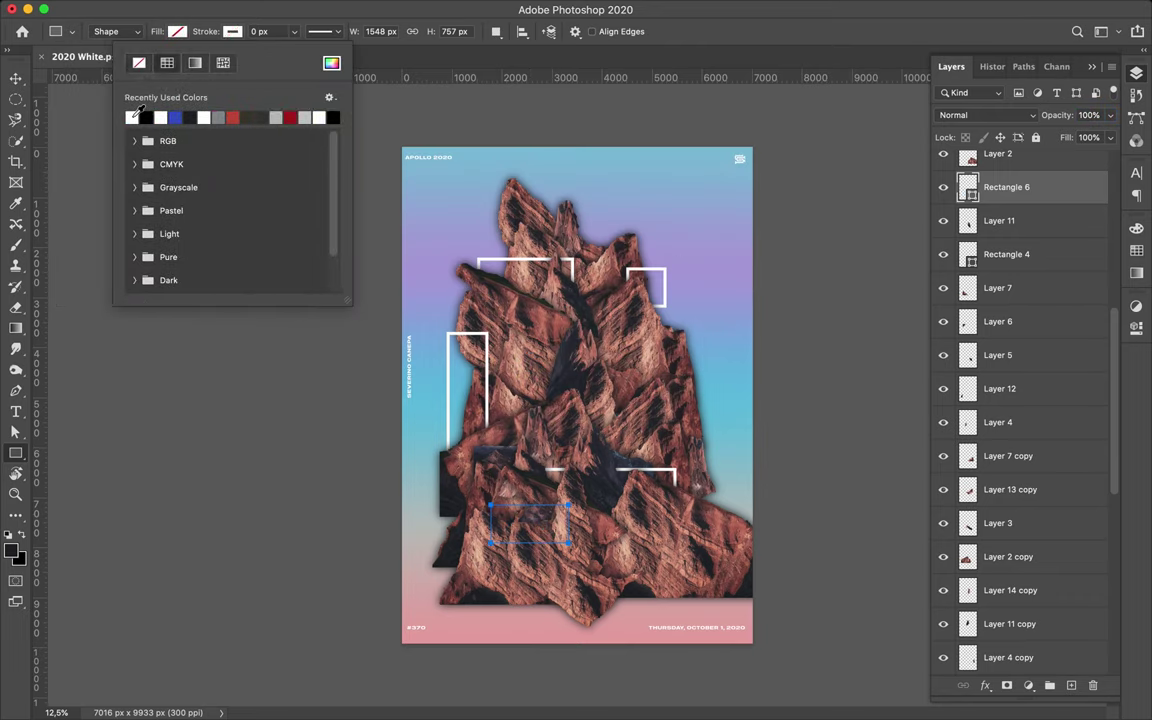
{"action": "left_click", "coordinate": [258, 31]}
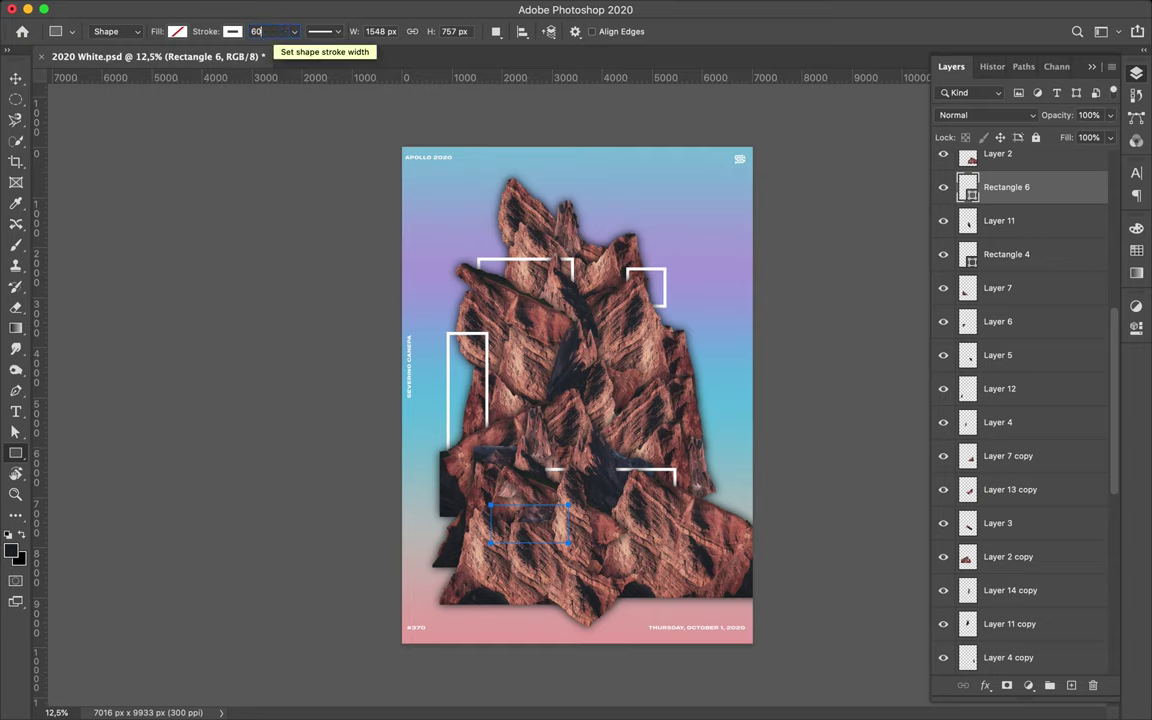
{"action": "type", "text": "60"}
{"action": "key", "text": "Return"}
Step: Place Rectangle 6 between Layer 14 and Layer 13, then draw centred 1500×866 px Rectangle 7
{"action": "left_click", "coordinate": [16, 78]}
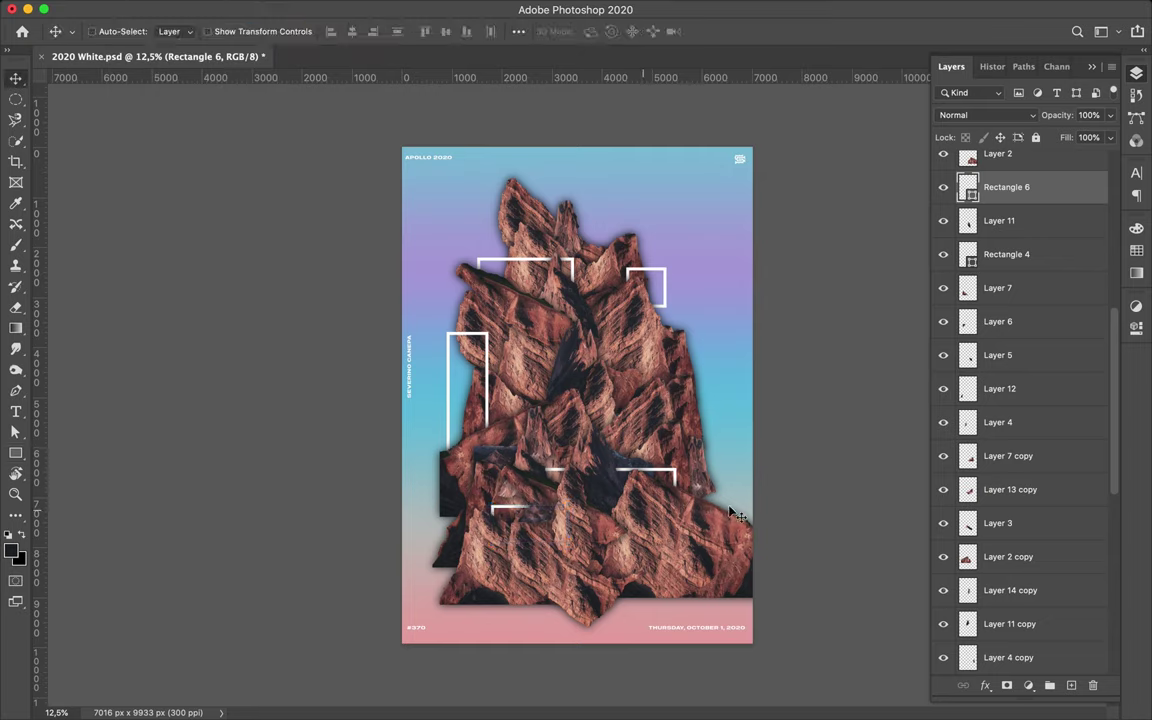
{"action": "scroll", "coordinate": [1036, 370], "scroll_direction": "up", "scroll_amount": 5}
{"action": "left_click_drag", "start_coordinate": [1036, 375], "coordinate": [1000, 205]}
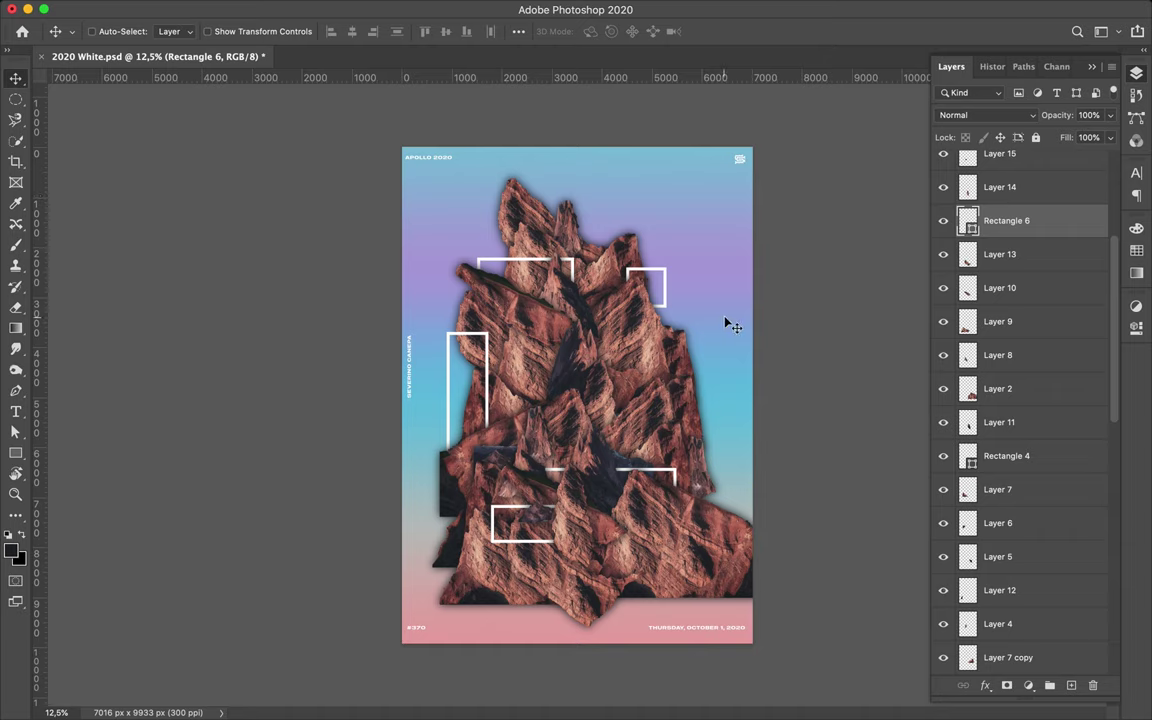
{"action": "key", "text": "u"}
{"action": "left_click_drag", "start_coordinate": [559, 380], "coordinate": [632, 420]}
Step: Move Rectangle 7 down below Layer 2 copy and cancel the Create Rectangle dialog
{"action": "left_click", "coordinate": [1136, 73]}
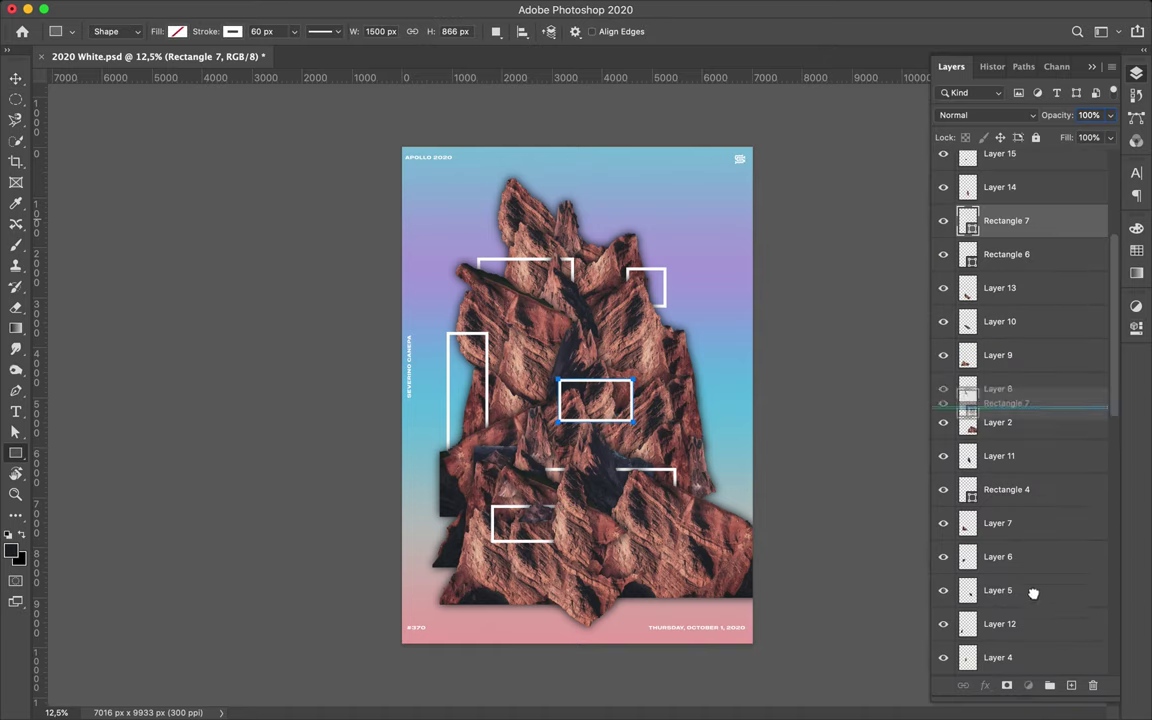
{"action": "left_click_drag", "start_coordinate": [1000, 220], "coordinate": [1036, 617]}
{"action": "scroll", "coordinate": [1036, 617], "scroll_direction": "down", "scroll_amount": 5}
{"action": "left_click_drag", "start_coordinate": [1000, 345], "coordinate": [954, 566]}
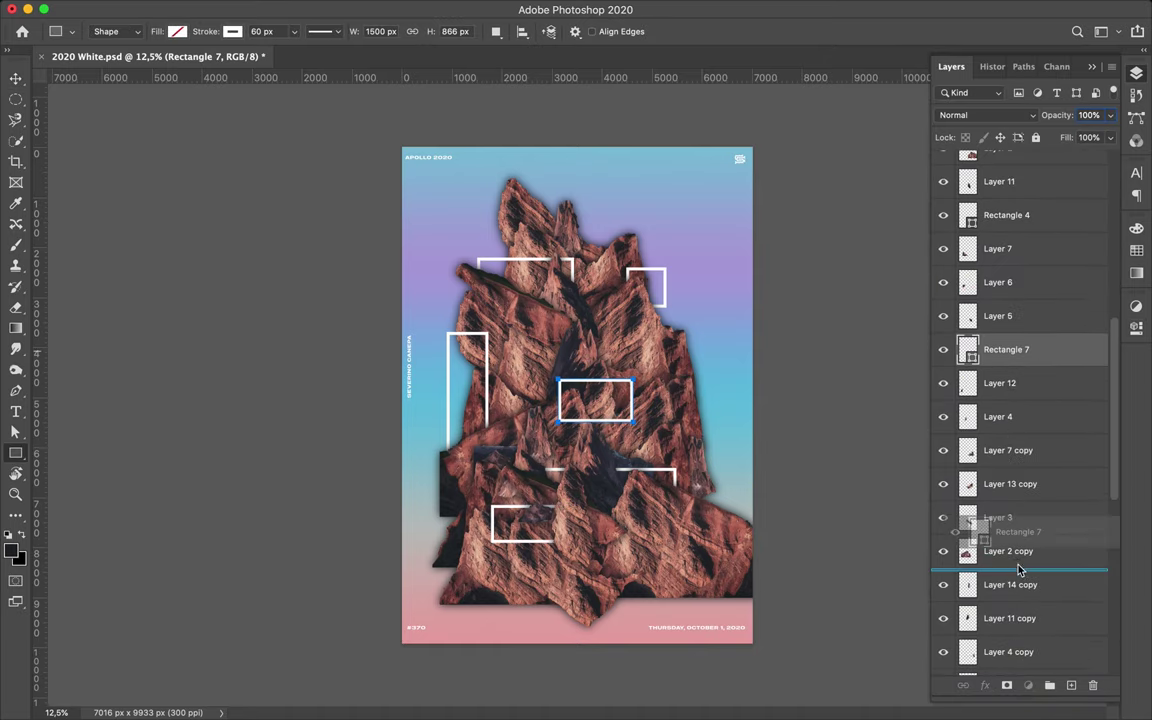
{"action": "left_click", "coordinate": [712, 448]}
{"action": "left_click", "coordinate": [549, 390]}
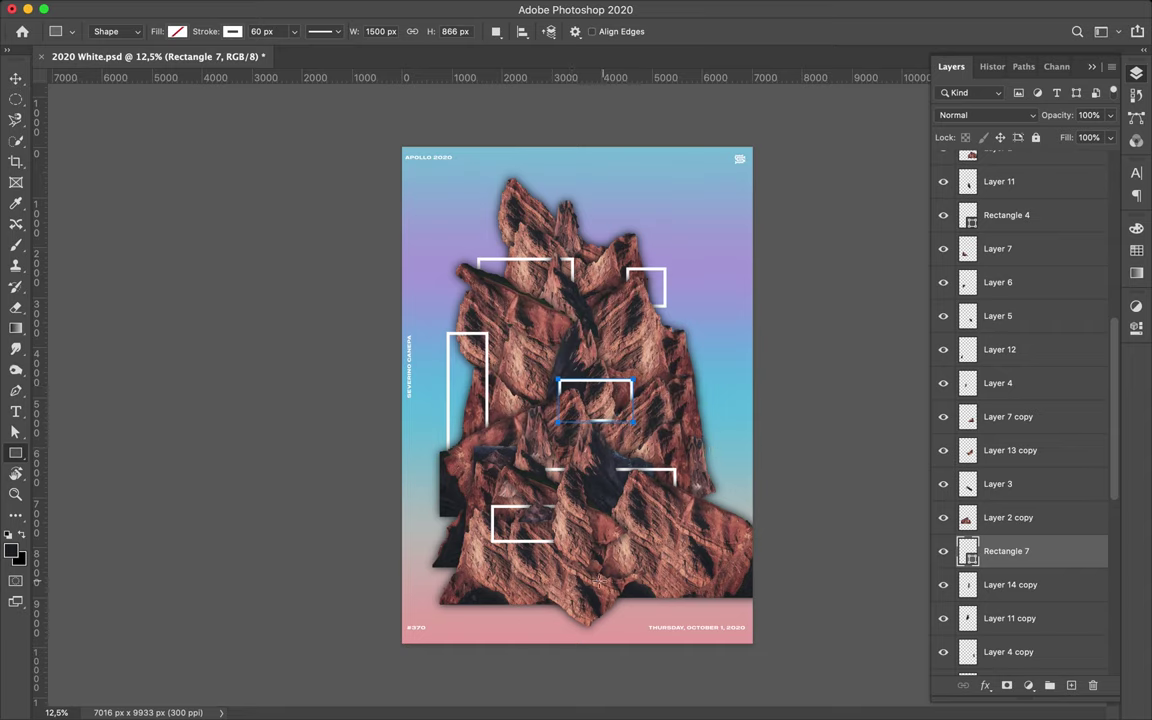
Step: Draw Rectangle 8 at the lower right and Rectangle 9 around the peak, moving Rectangle 9 above Rectangle 1
{"action": "left_click_drag", "start_coordinate": [594, 580], "coordinate": [712, 609]}
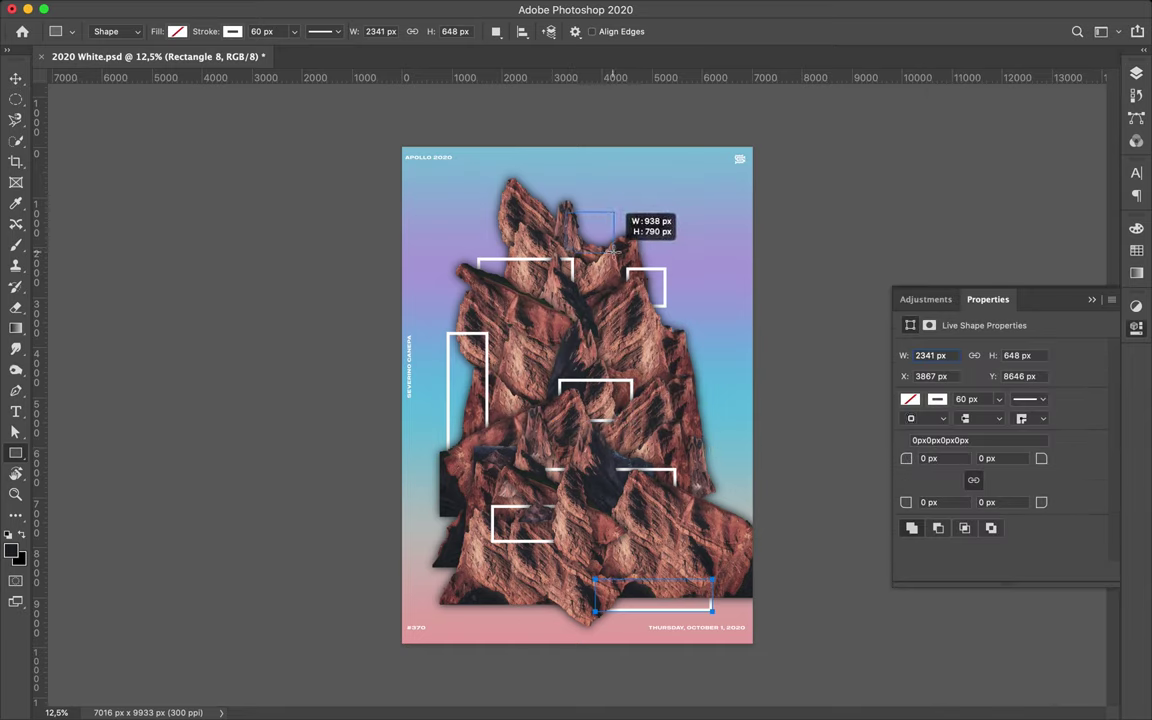
{"action": "left_click_drag", "start_coordinate": [600, 232], "coordinate": [613, 250]}
{"action": "key", "text": "F7"}
{"action": "left_click_drag", "start_coordinate": [1000, 191], "coordinate": [1030, 636]}
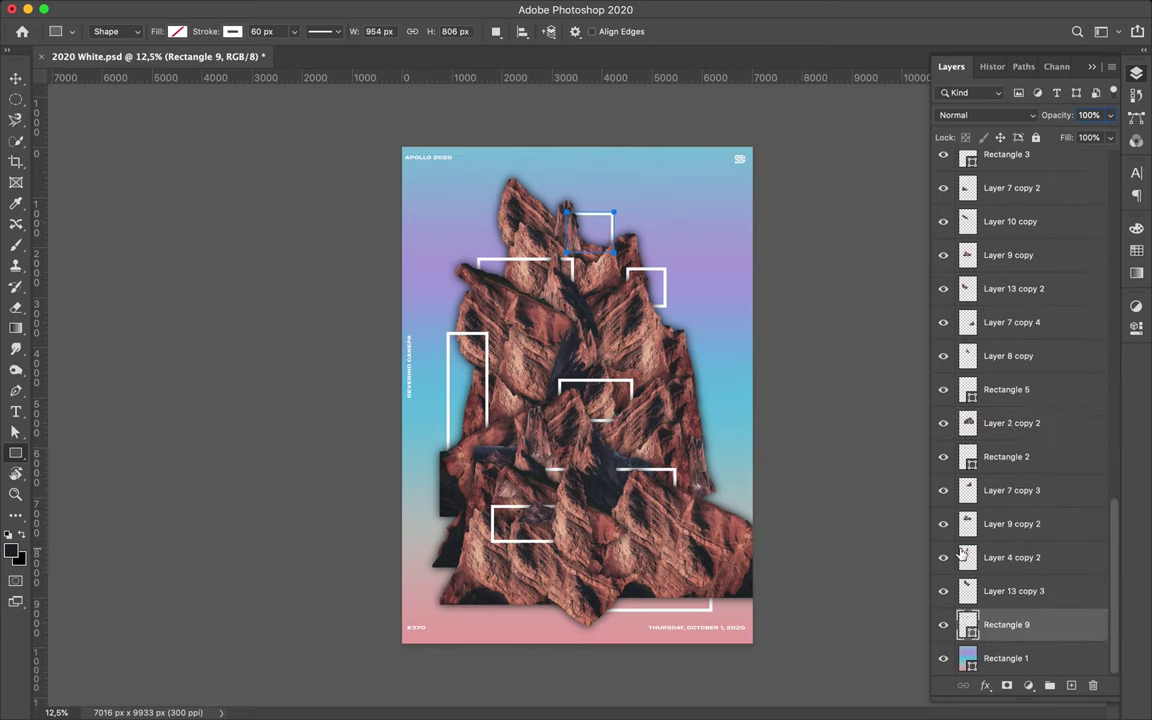
{"action": "scroll", "coordinate": [1059, 560], "scroll_direction": "up", "scroll_amount": 10}
{"action": "scroll", "coordinate": [1018, 395], "scroll_direction": "up", "scroll_amount": 10}
Step: Select Layer 15 through Layer 11 and nudge the whole tower slightly up and left
{"action": "left_click", "coordinate": [1018, 395], "text": "shift"}
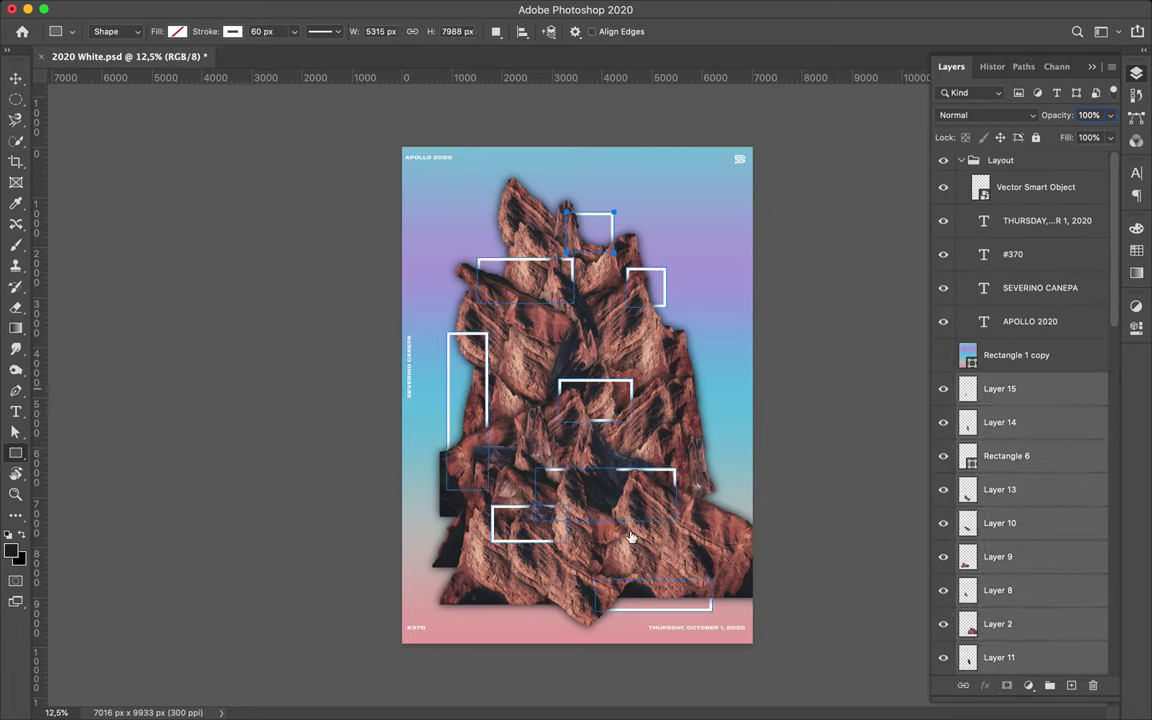
{"action": "key", "text": "v"}
{"action": "left_click_drag", "start_coordinate": [632, 534], "coordinate": [626, 524]}
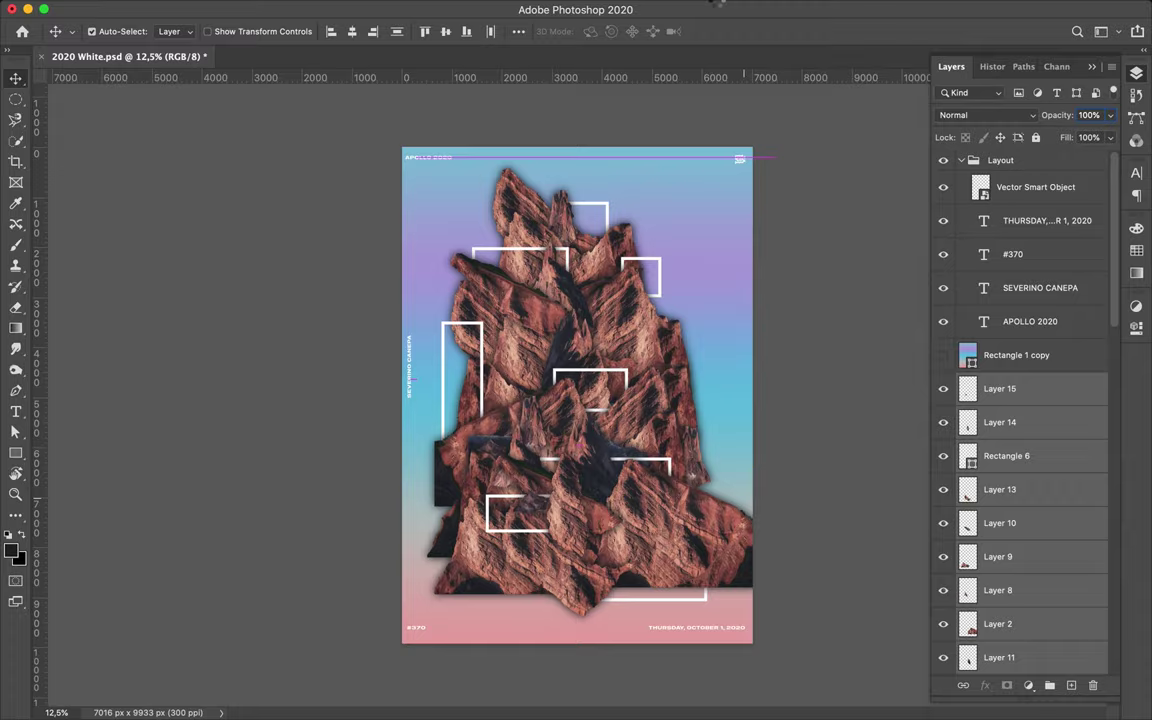